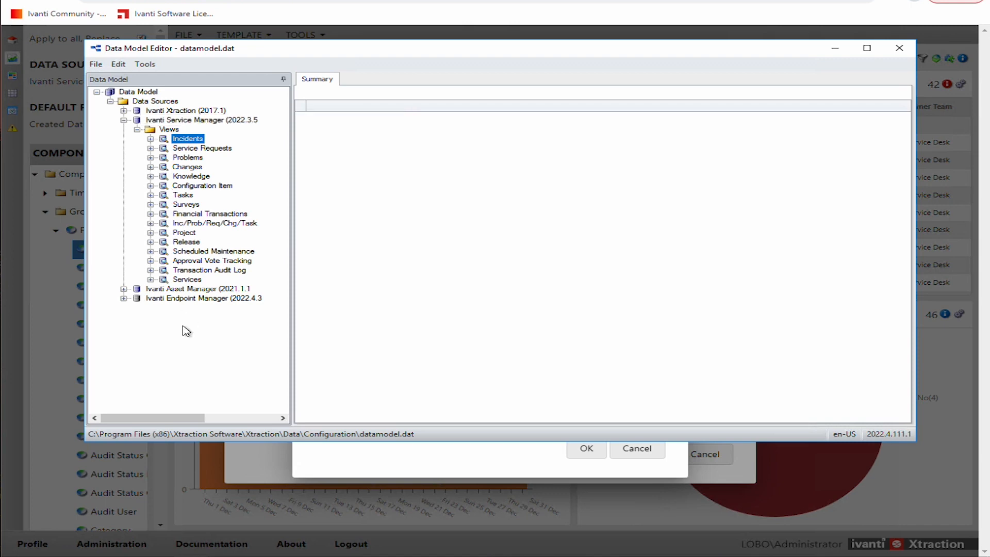
Launch the Xtraction Data Model Editor from the installed Xtraction programs.
click(38, 556)
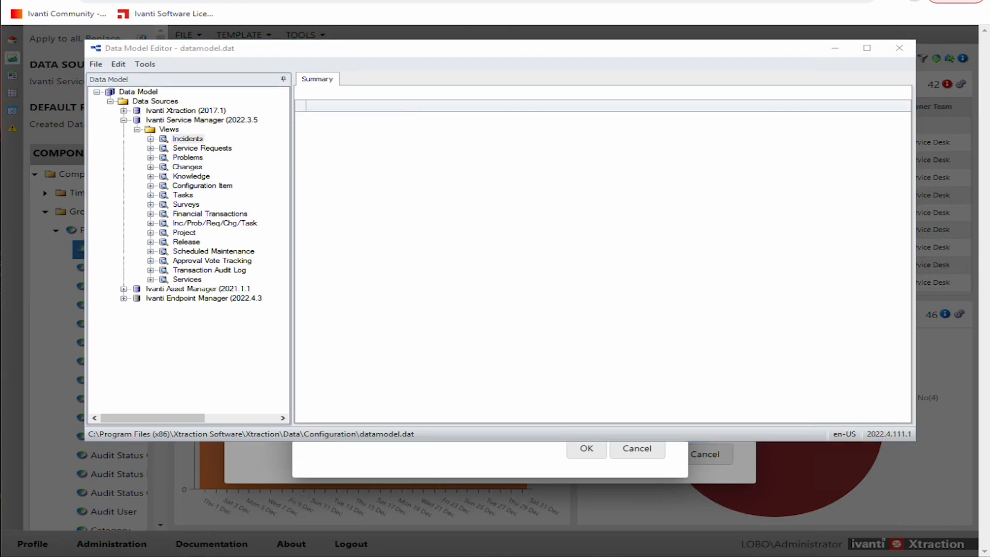
key(super)
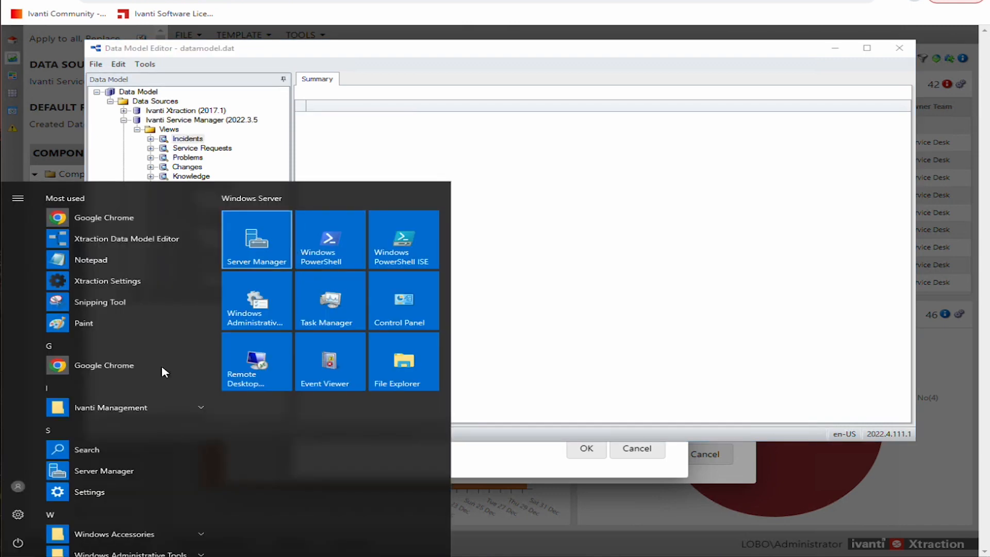
scroll(119, 444, down, 4)
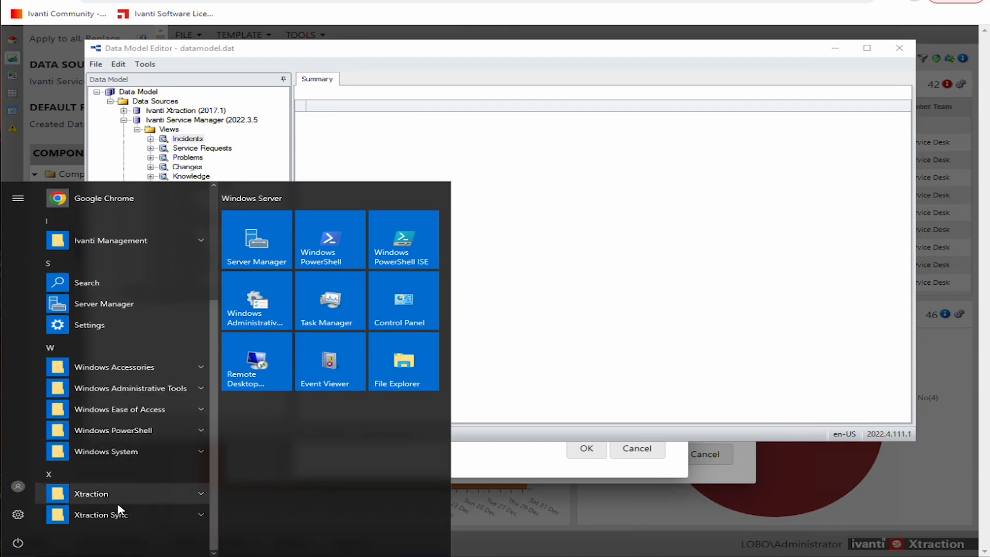
click(106, 495)
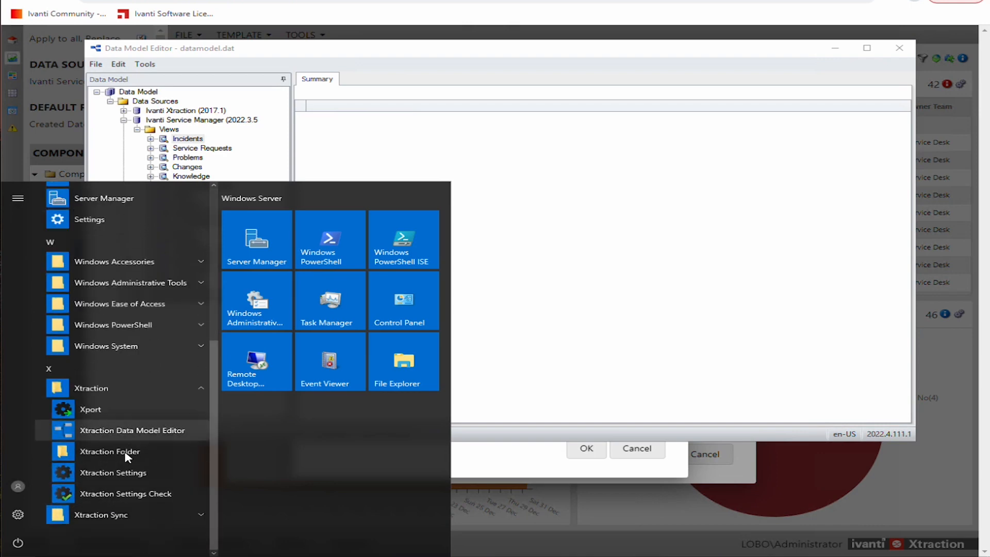
click(126, 432)
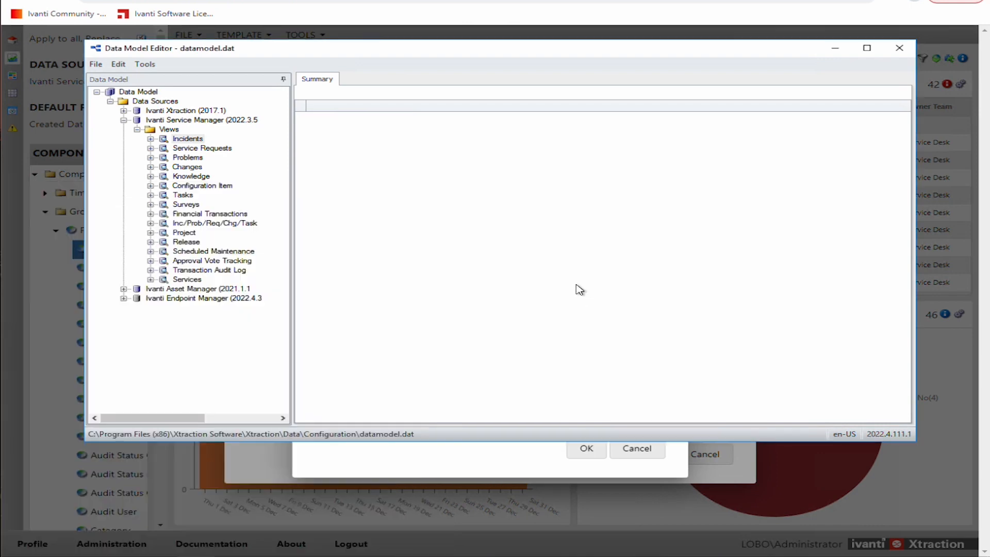
Check the full path of the Xtraction Data\Configuration folder and open datamodel.dat from it.
click(96, 65)
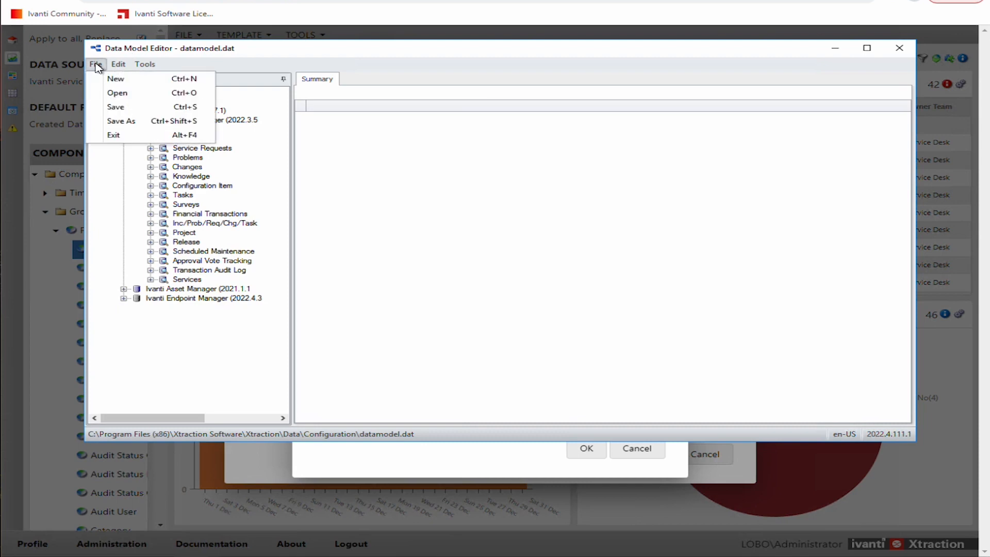
click(119, 95)
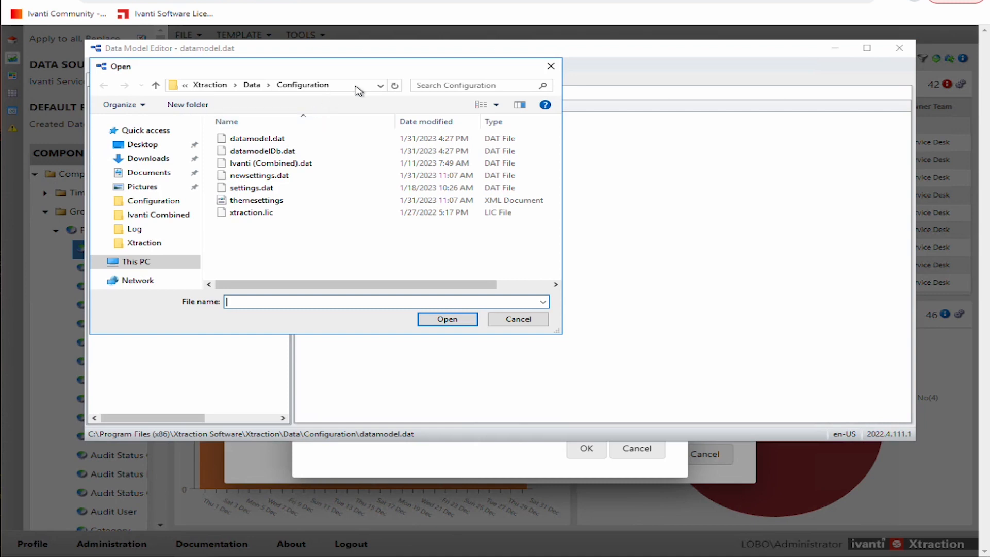
click(313, 85)
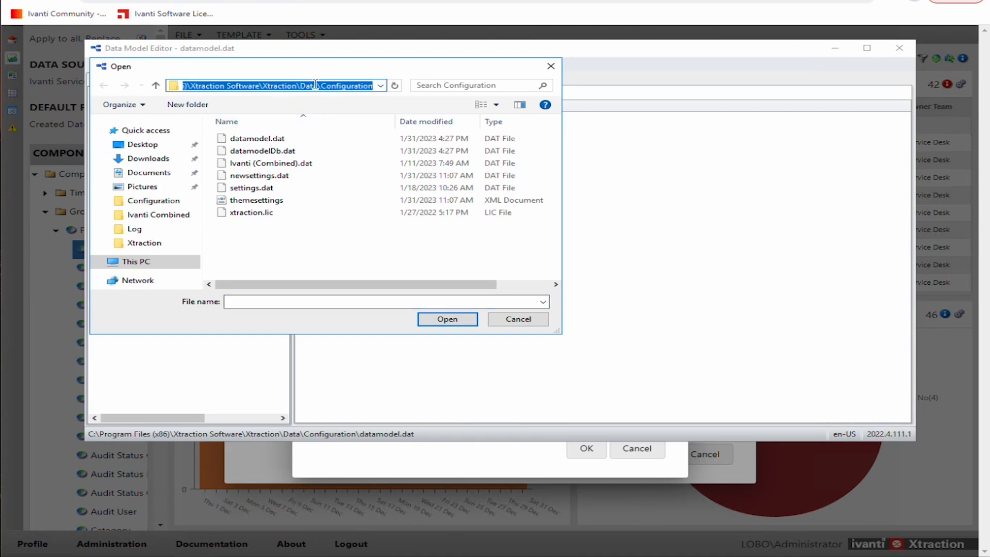
key(Home)
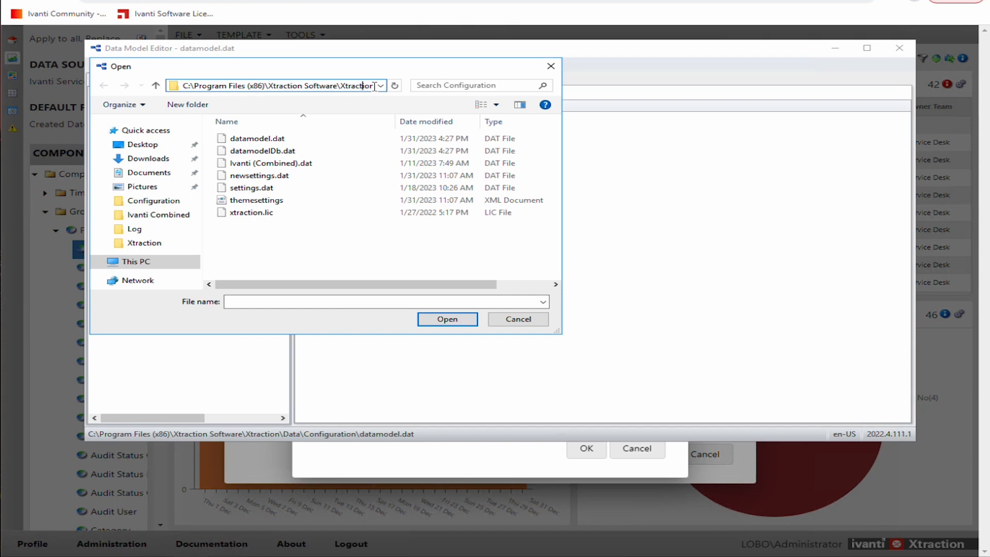
drag(363, 86, 368, 86)
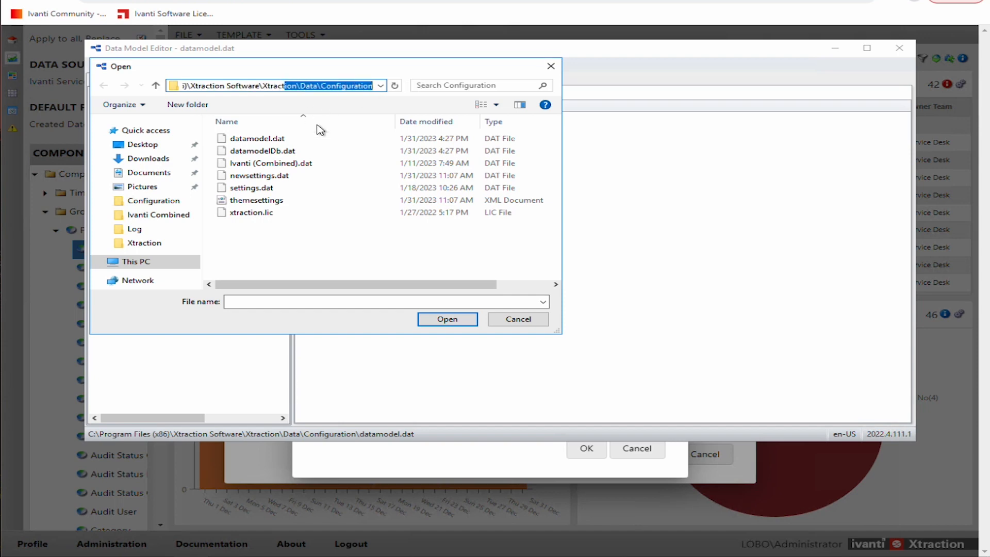
click(272, 140)
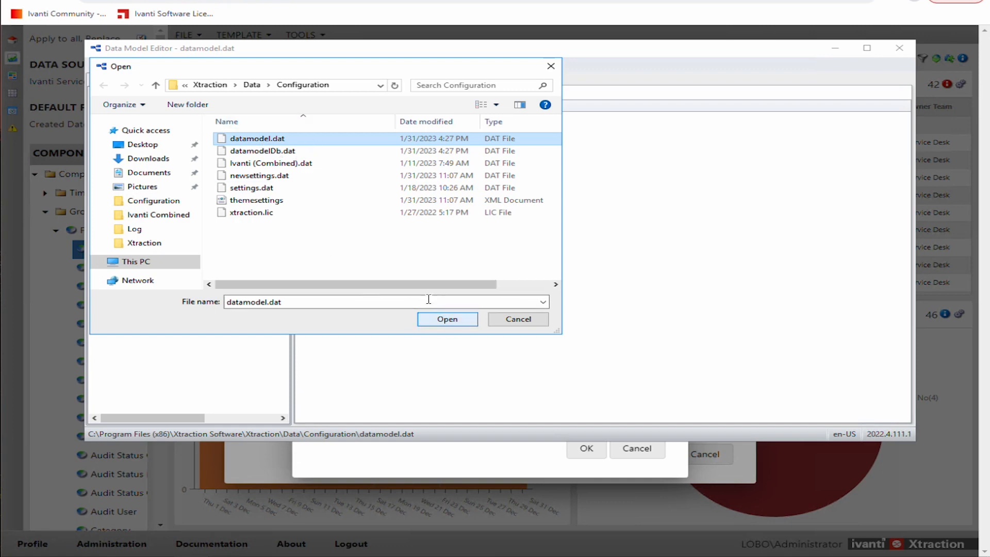
click(465, 323)
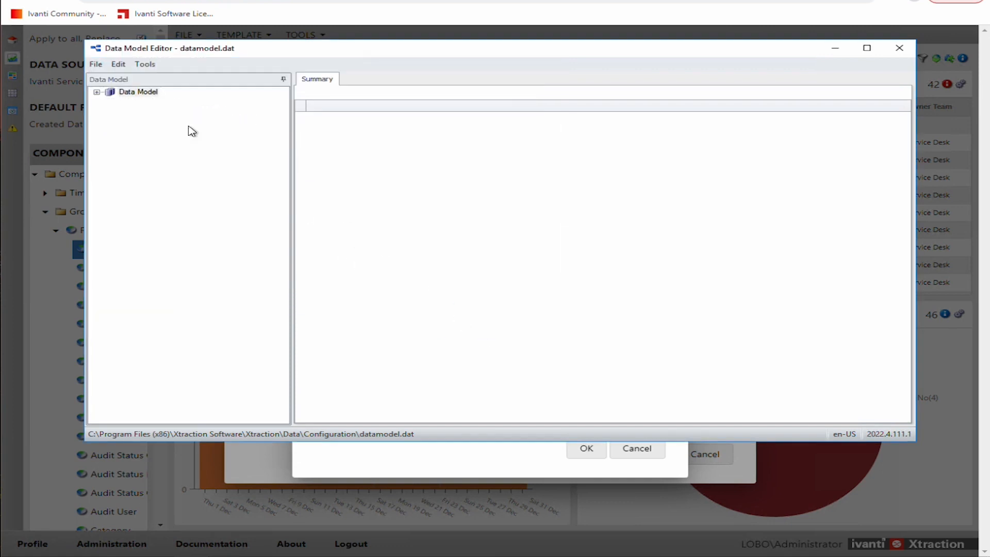
Expand the data model's data sources down to the views of Ivanti Service Manager.
click(97, 92)
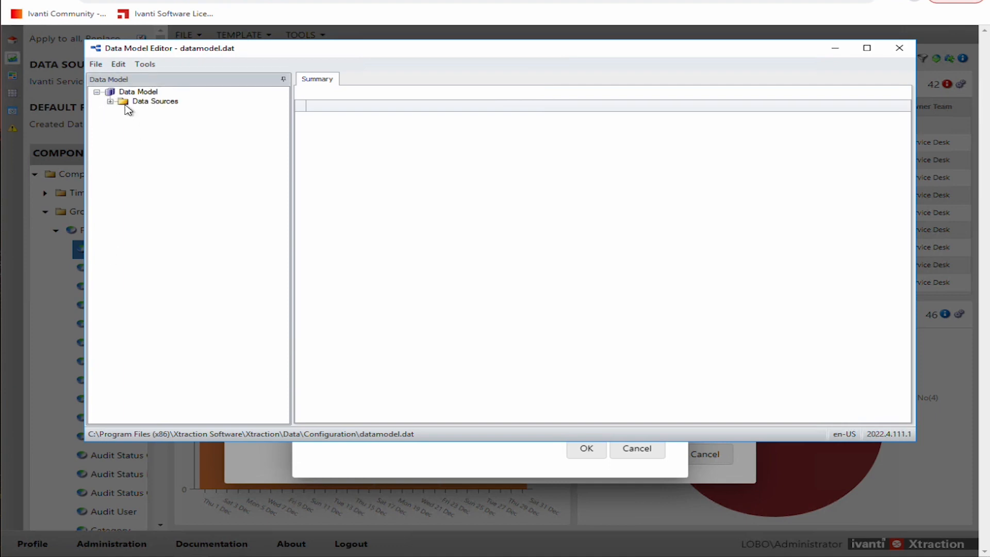
click(110, 101)
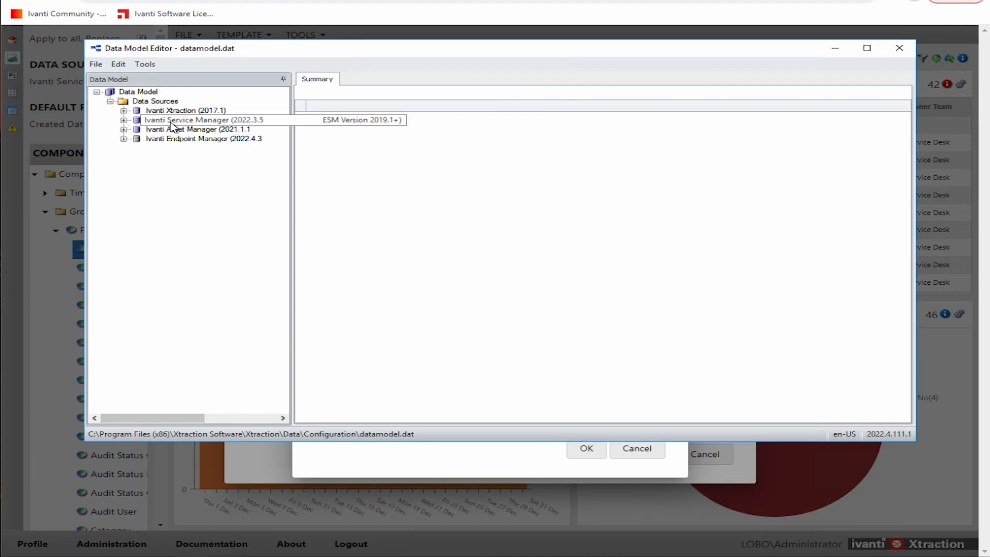
click(135, 120)
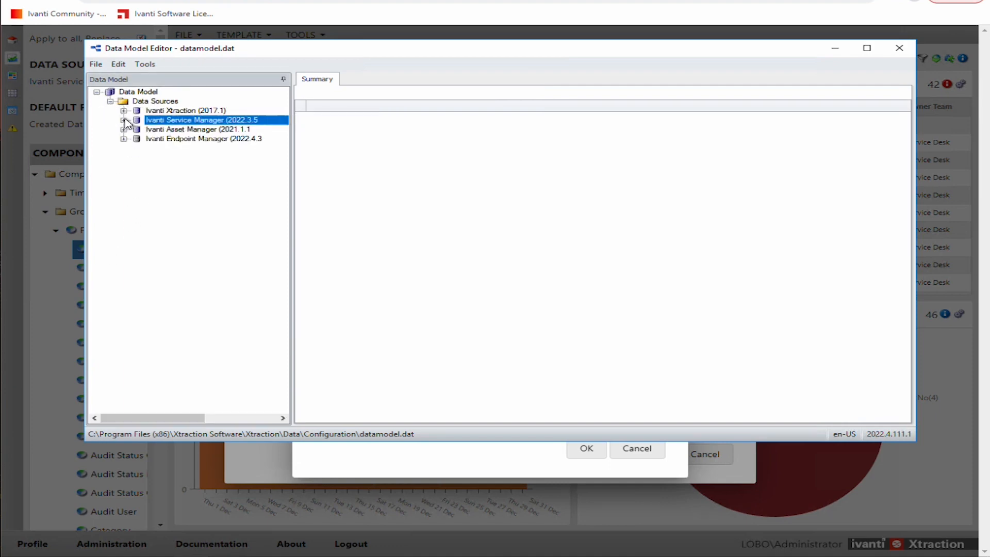
click(124, 120)
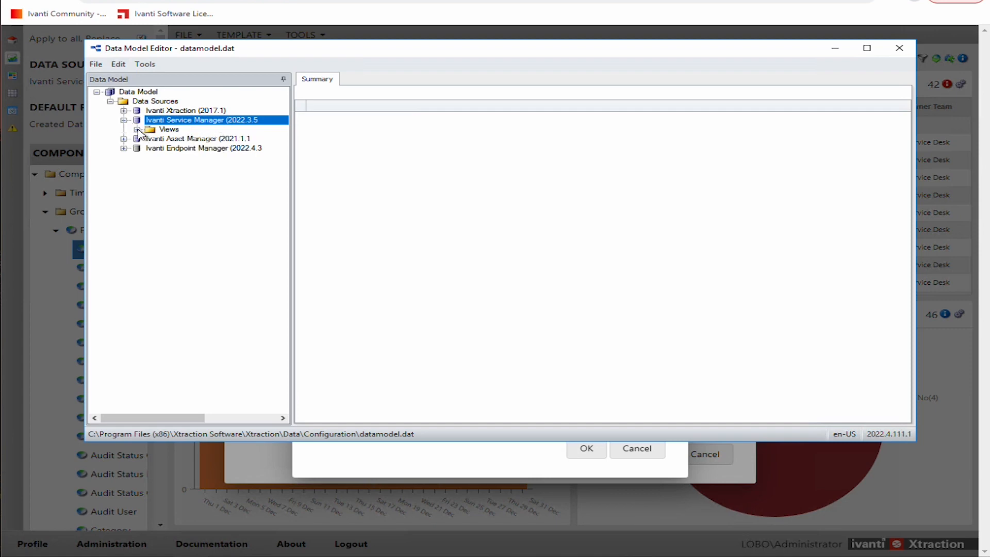
click(137, 130)
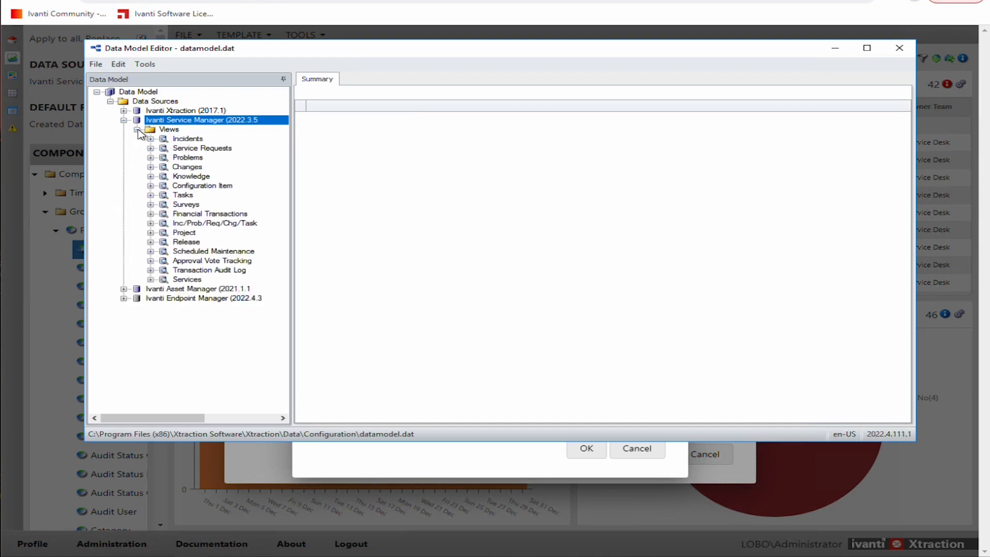
Expand the tables of the Incidents view and display the fields of the INCIDENT table.
click(189, 140)
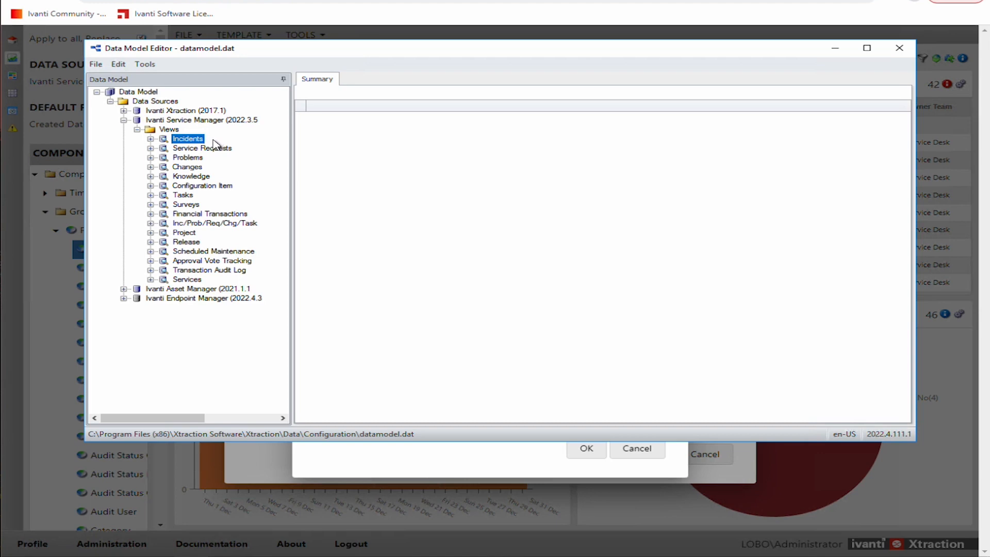
click(150, 139)
click(164, 148)
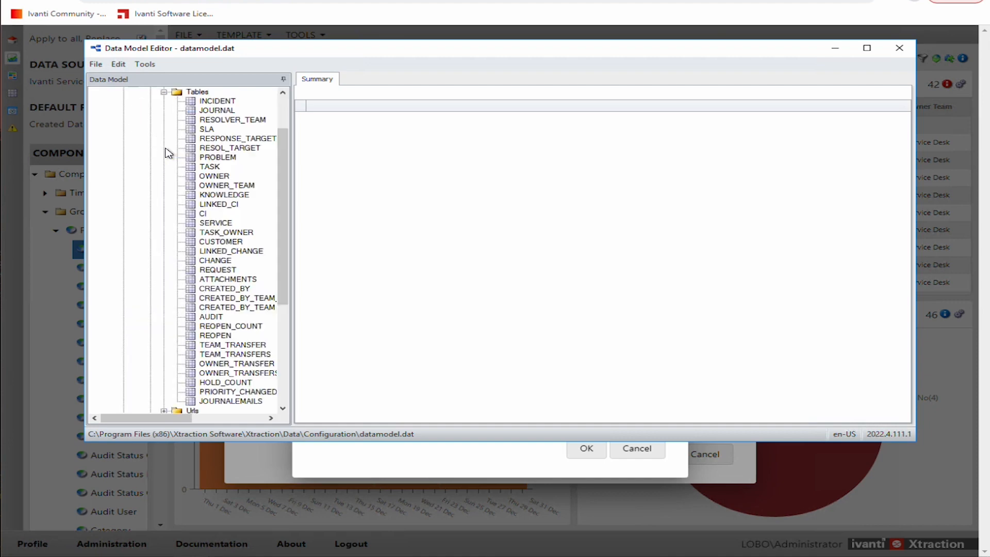
click(211, 101)
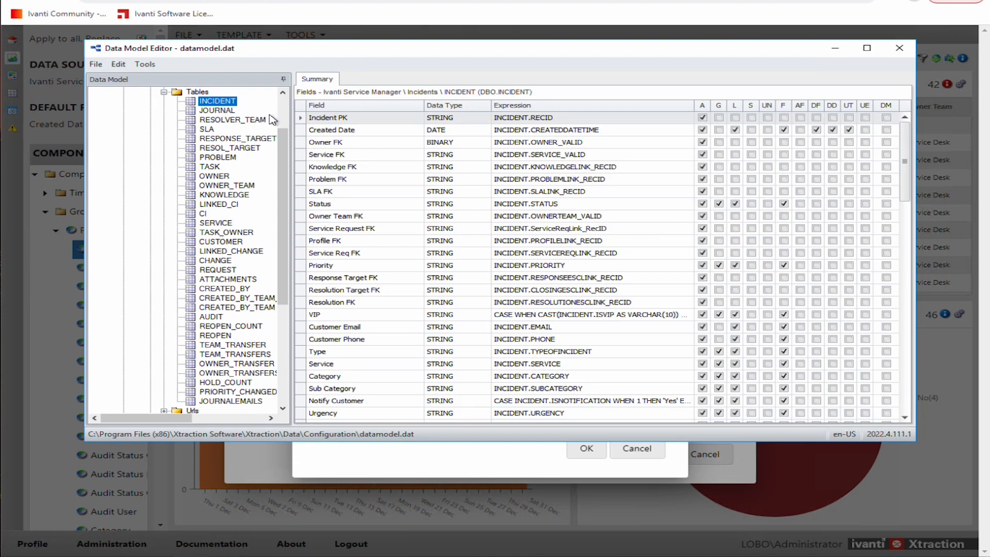
Open the INCIDENT table for editing and add a new field with the ID ResolvedWithoutEscalation.
double_click(210, 103)
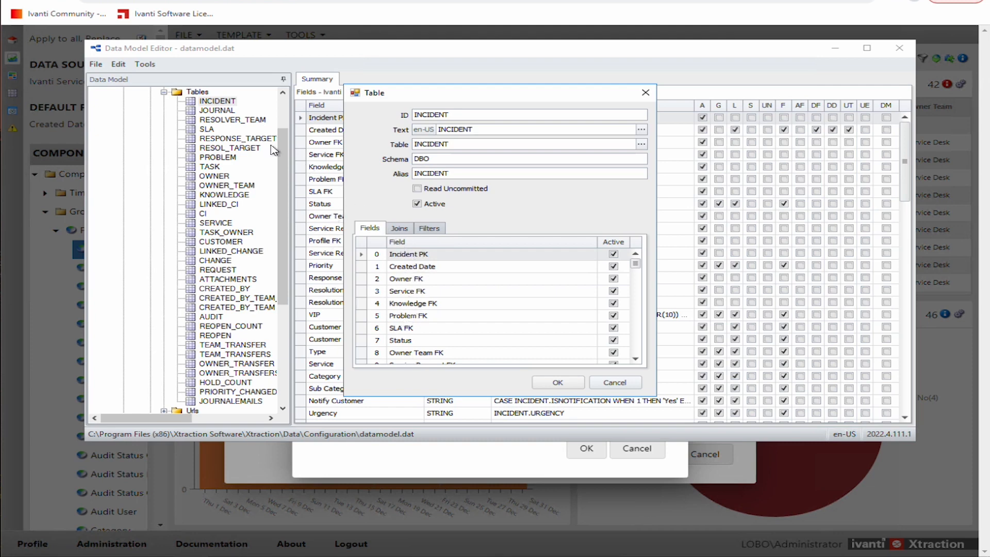
right_click(433, 279)
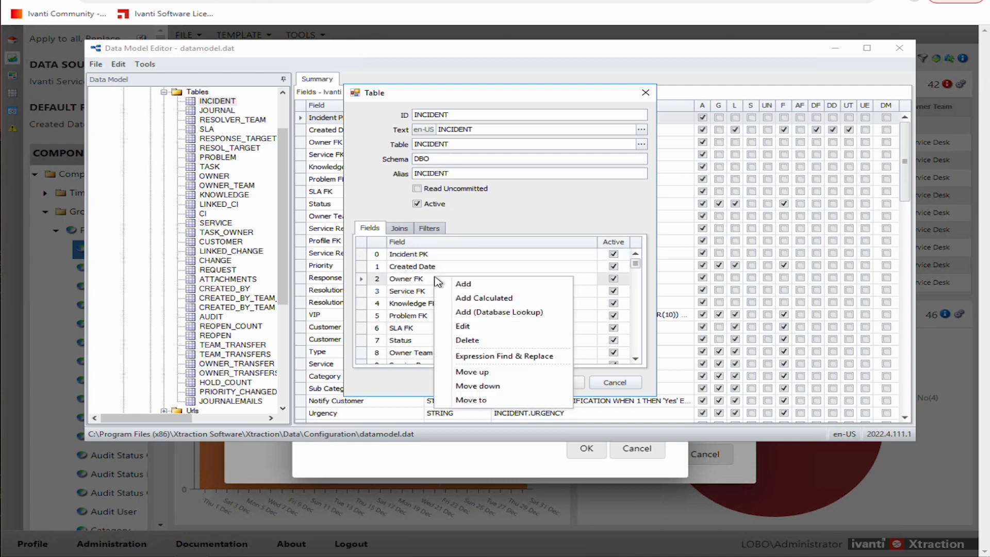
click(467, 284)
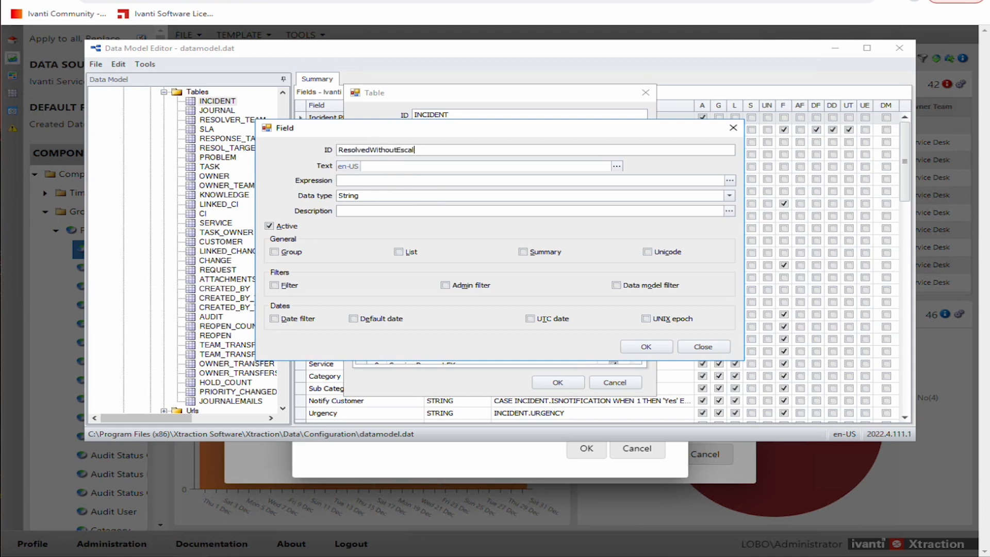
key(Tab)
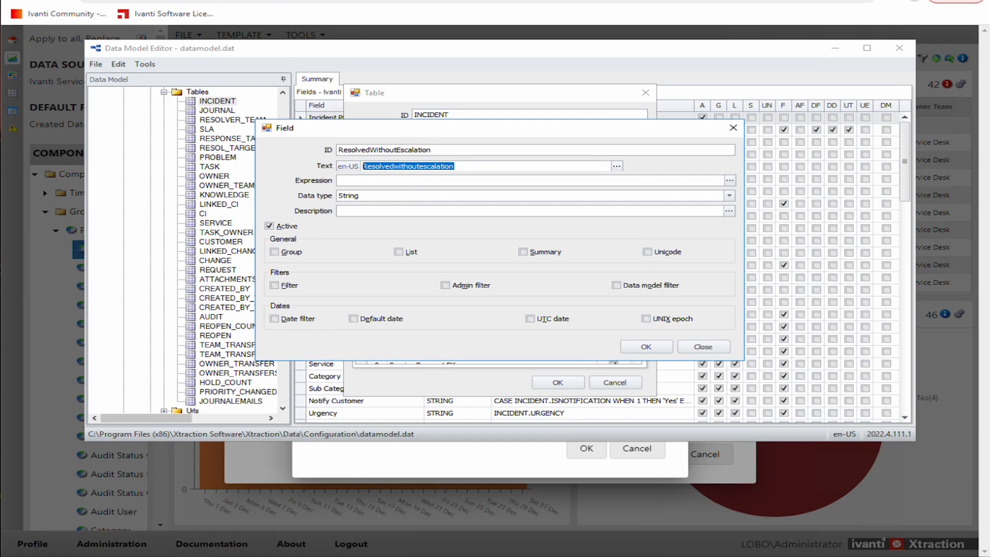
Change the new field's en-US display text to "Resolved Without Escalation".
click(369, 181)
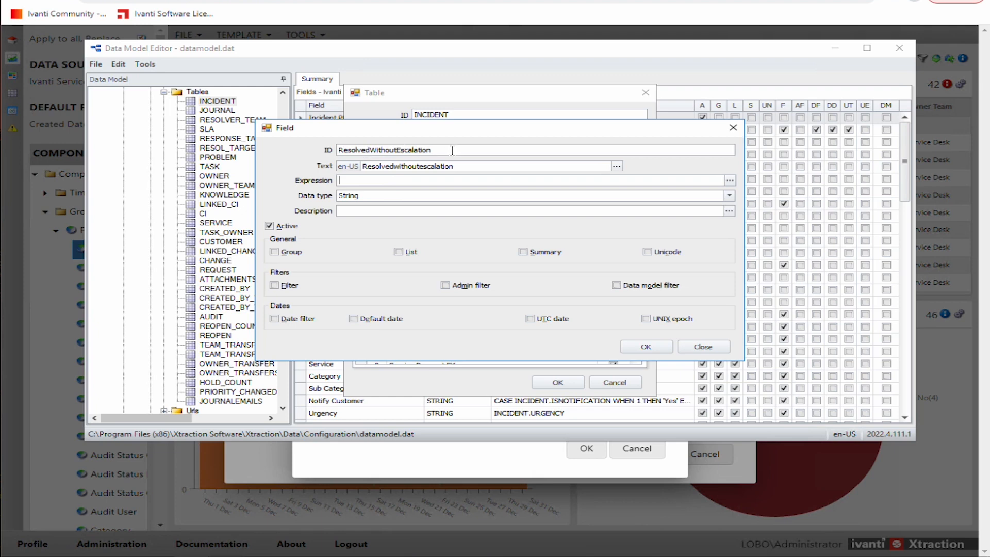
double_click(390, 151)
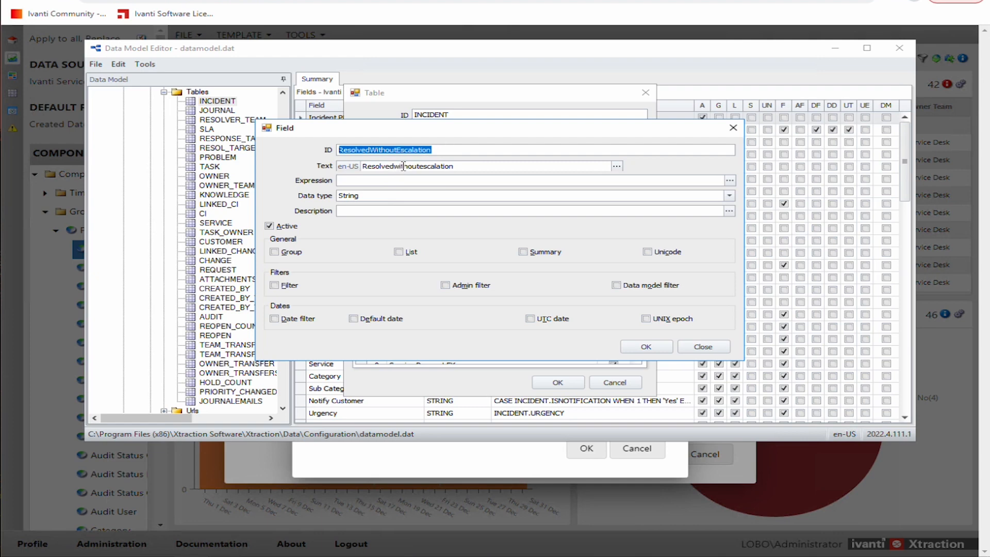
click(387, 167)
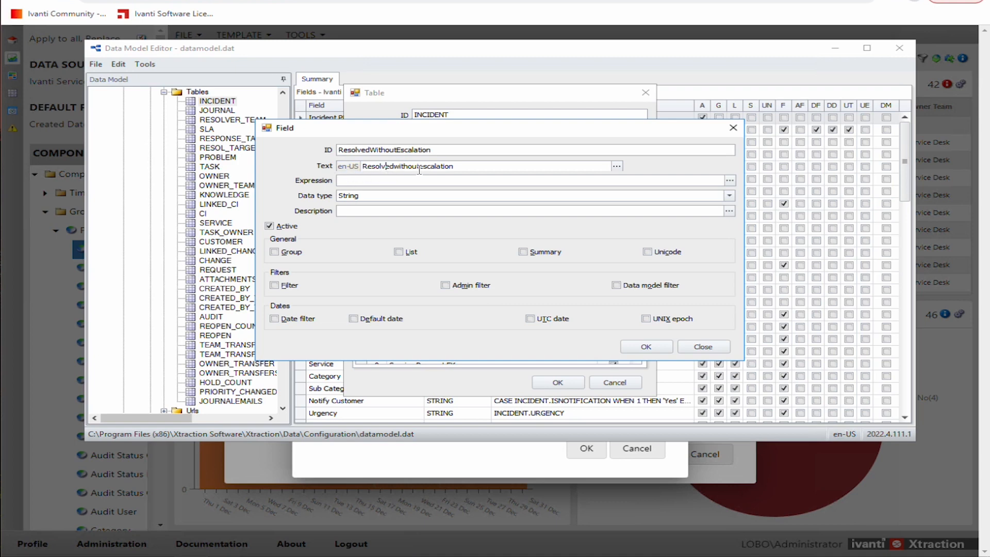
click(645, 531)
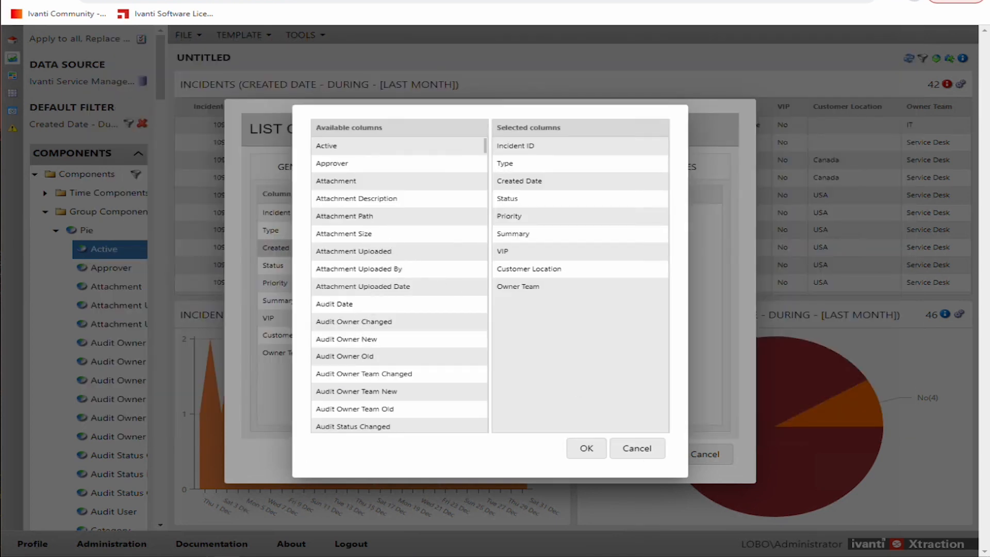
click(216, 556)
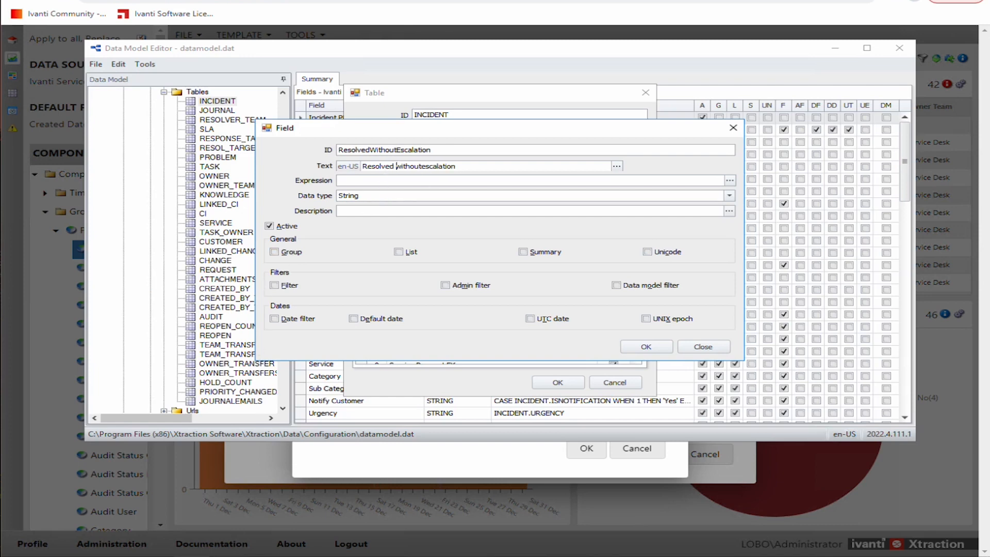
text(W)
key(Delete)
Set the new field's expression to INCIDENT.ResolvedWithoutEscalation, using the alias of the INCIDENT table.
click(353, 181)
drag(377, 130, 614, 179)
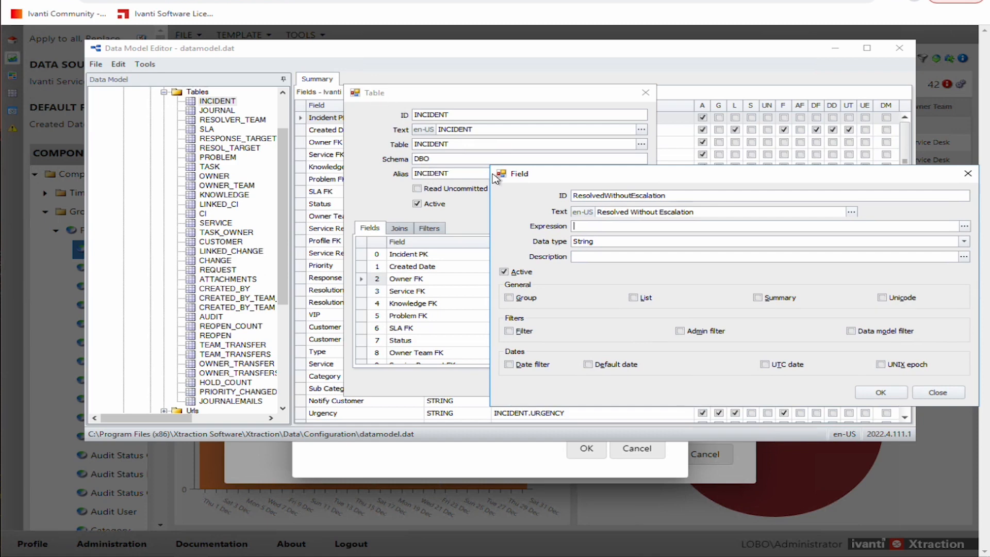
text(INCIDENT.)
text(ResolvedWithoutEscalation)
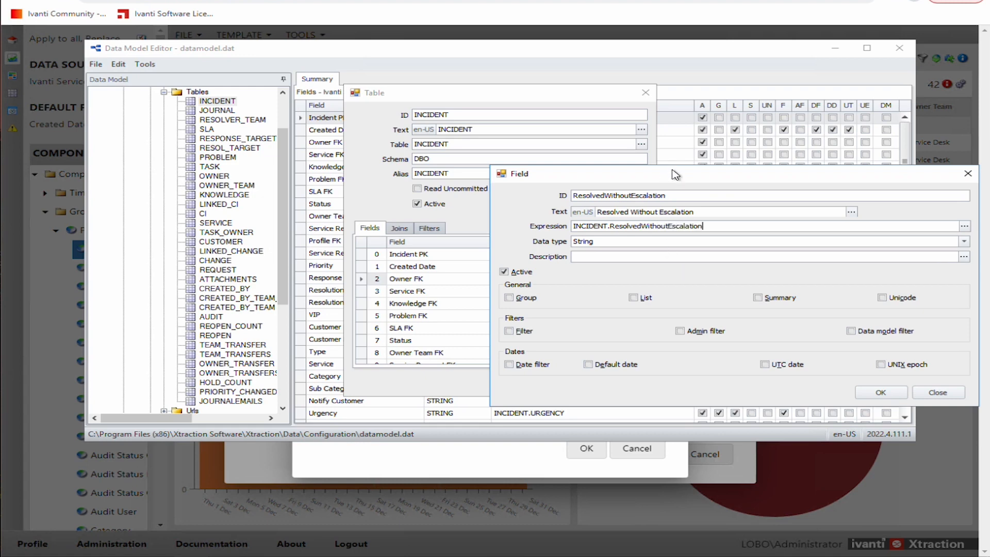
drag(677, 173, 484, 137)
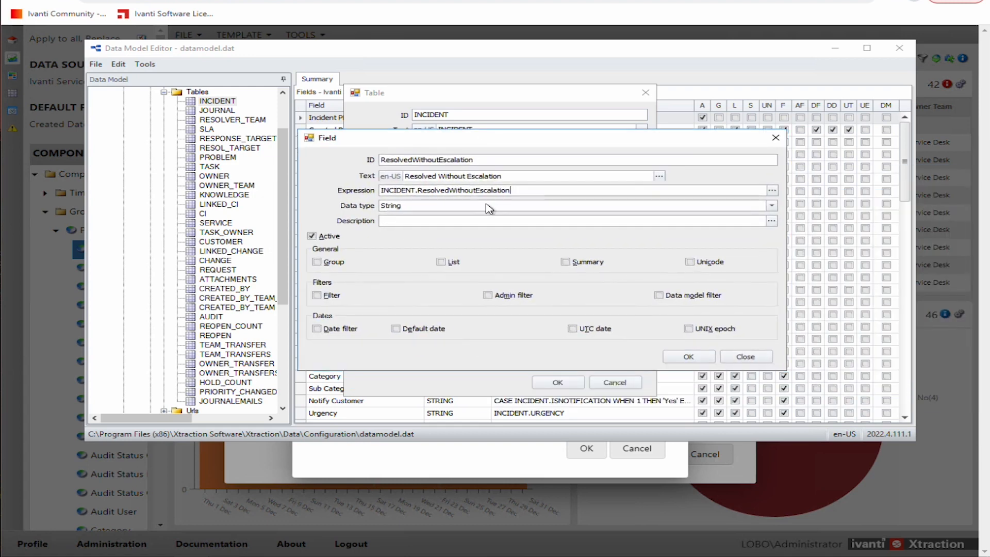
Set the new field's data type to Boolean and keep the field active.
click(772, 205)
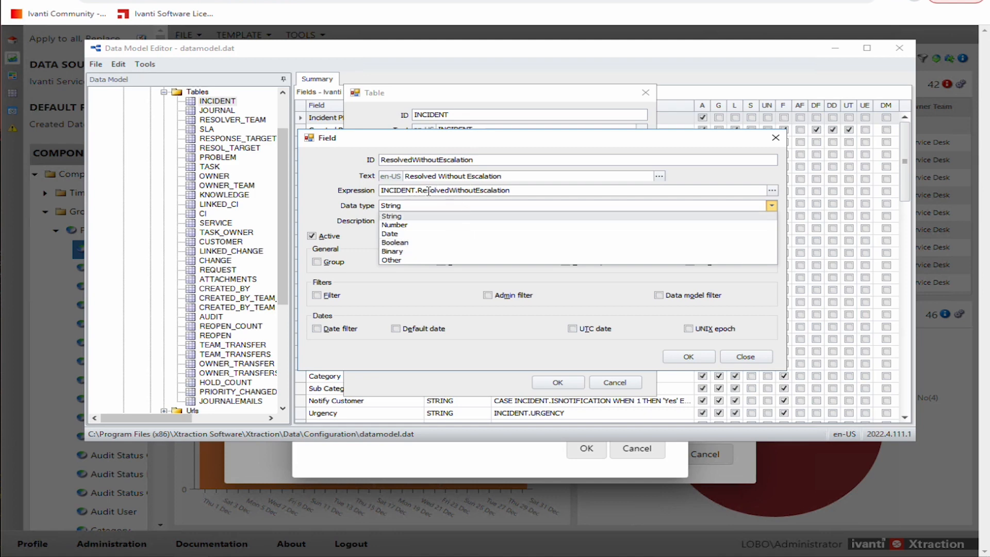
click(401, 244)
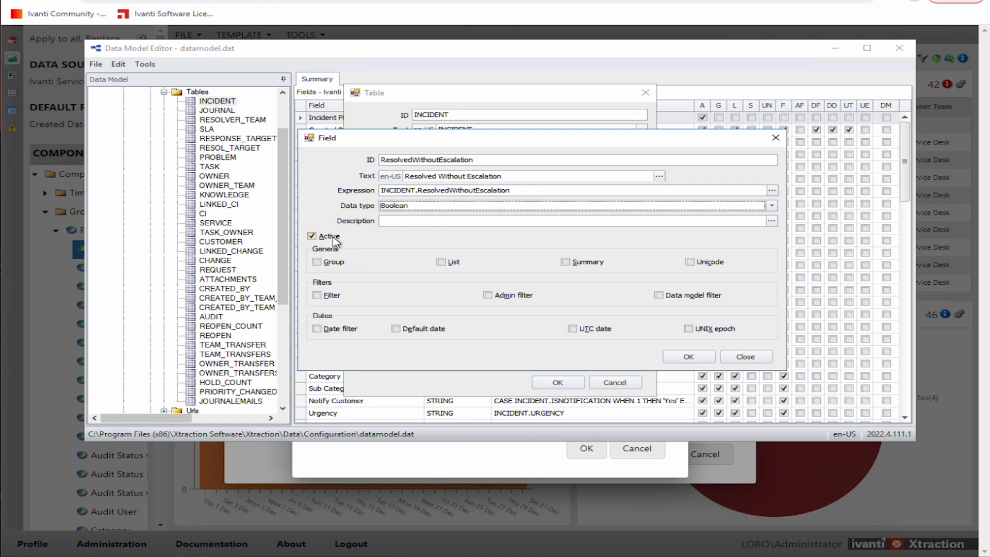
click(312, 236)
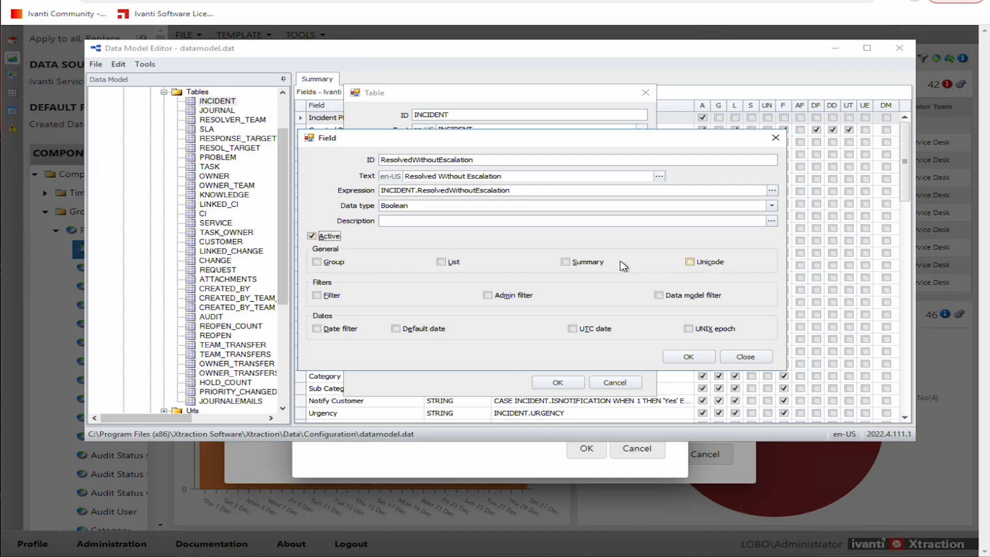
Enable the Group option for the new field and dismiss the list component settings in Xtraction.
click(318, 263)
click(500, 454)
click(636, 450)
click(713, 457)
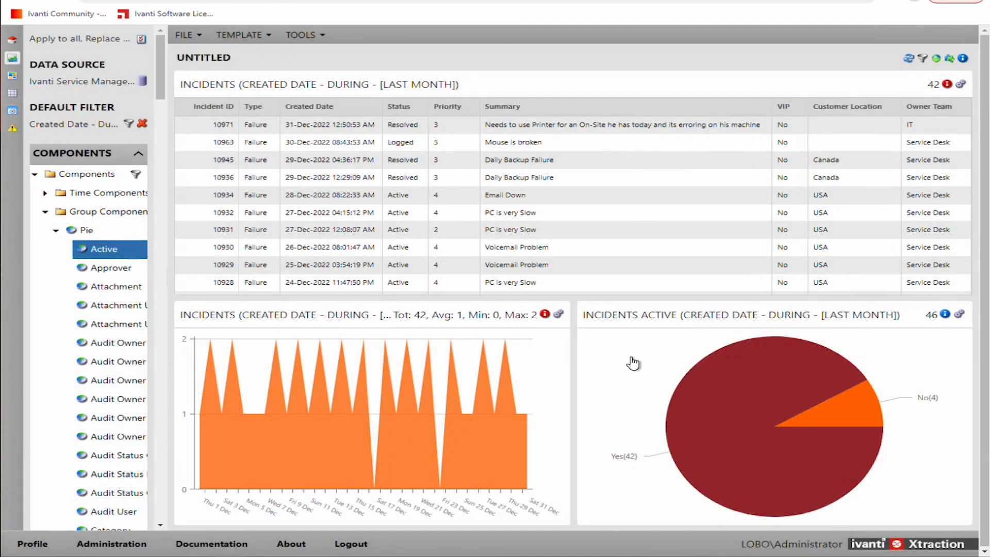
mouse_move(743, 364)
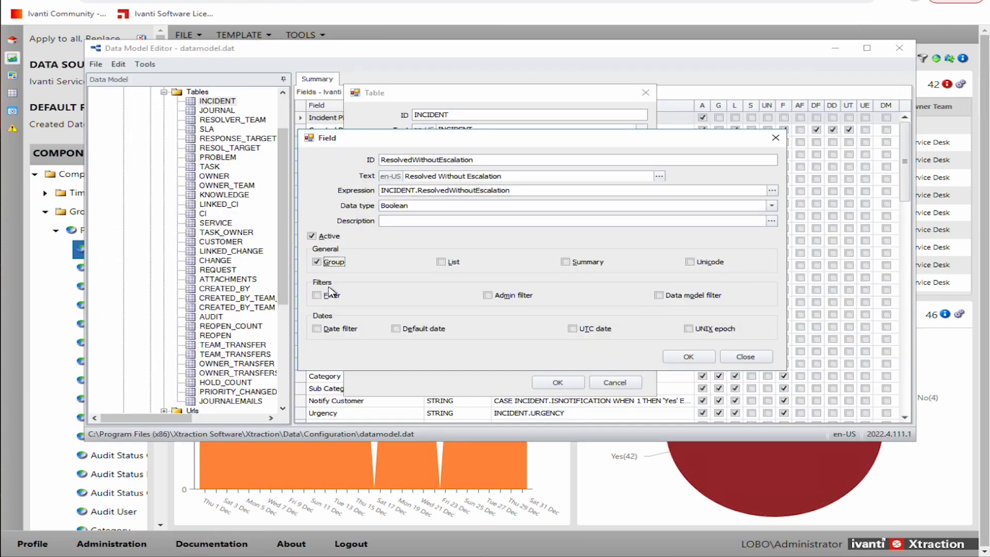
Enable the List option for the new field and view the available columns of the incidents list component in Xtraction.
click(442, 263)
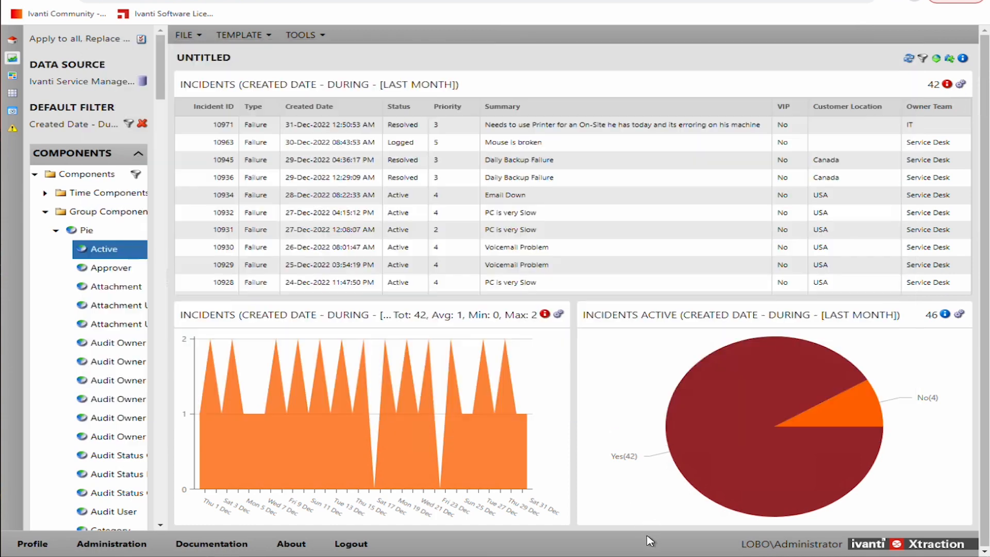
click(960, 84)
click(419, 166)
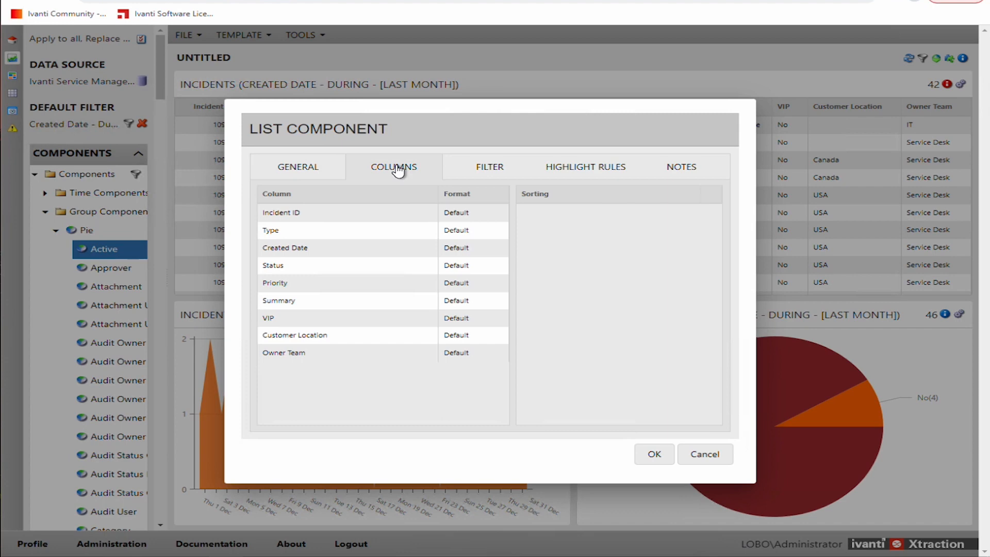
right_click(336, 284)
click(385, 293)
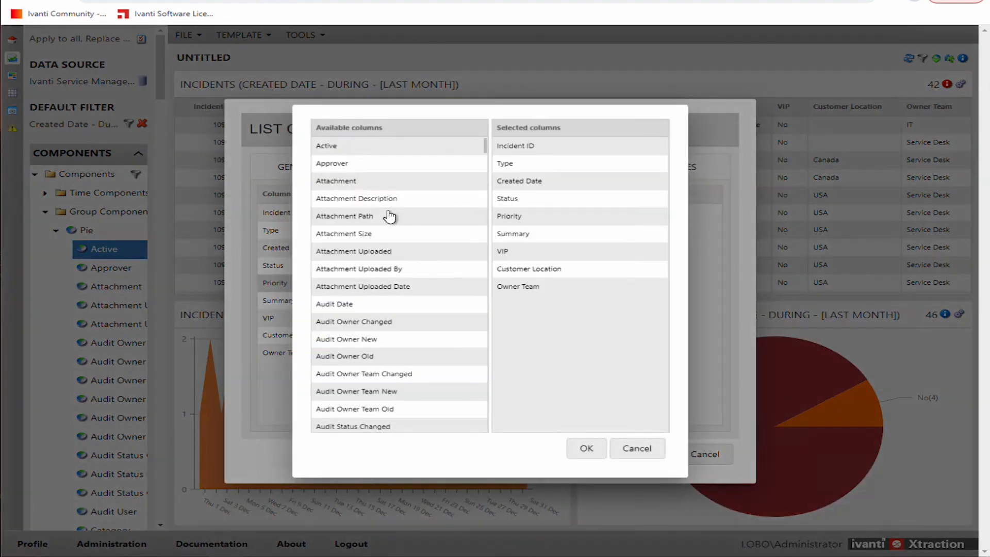
click(641, 450)
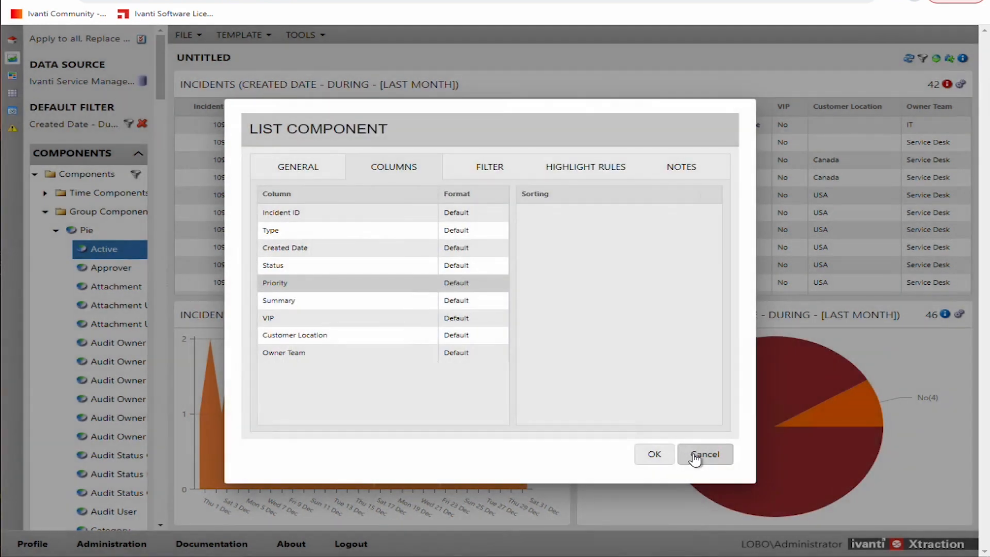
right_click(441, 352)
click(450, 354)
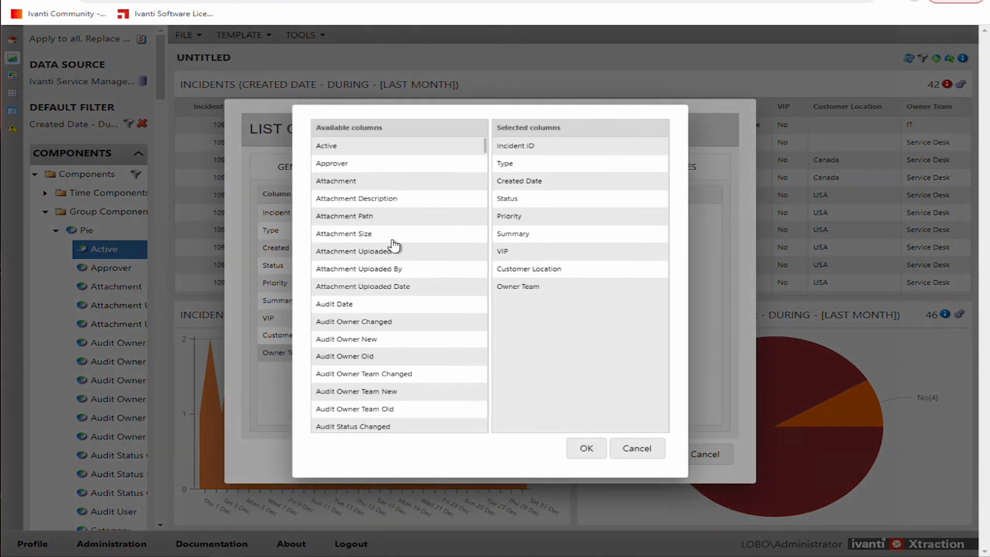
click(635, 452)
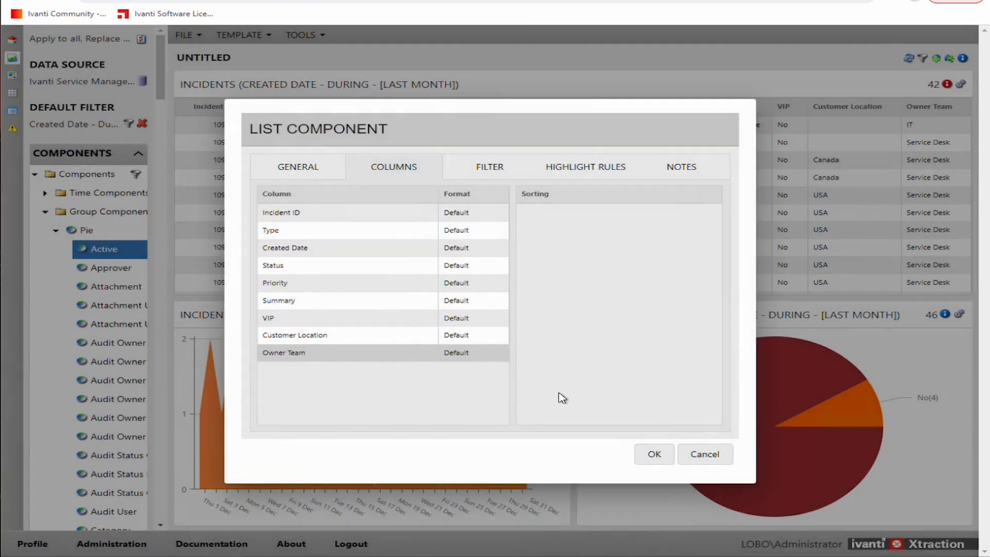
click(705, 455)
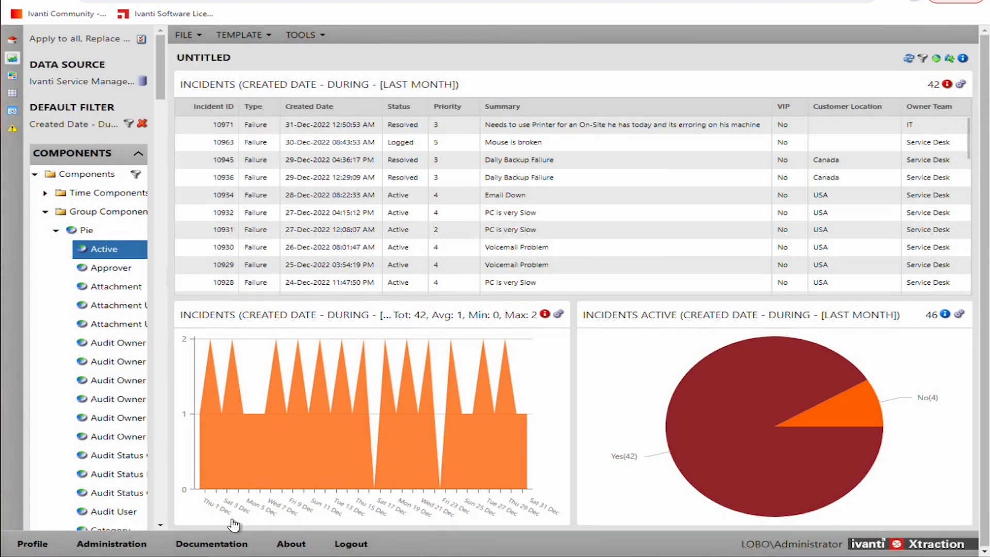
Enable the Summary option for the new field in the Data Model Editor and check the general settings of Xtraction's Incidents time series.
click(207, 556)
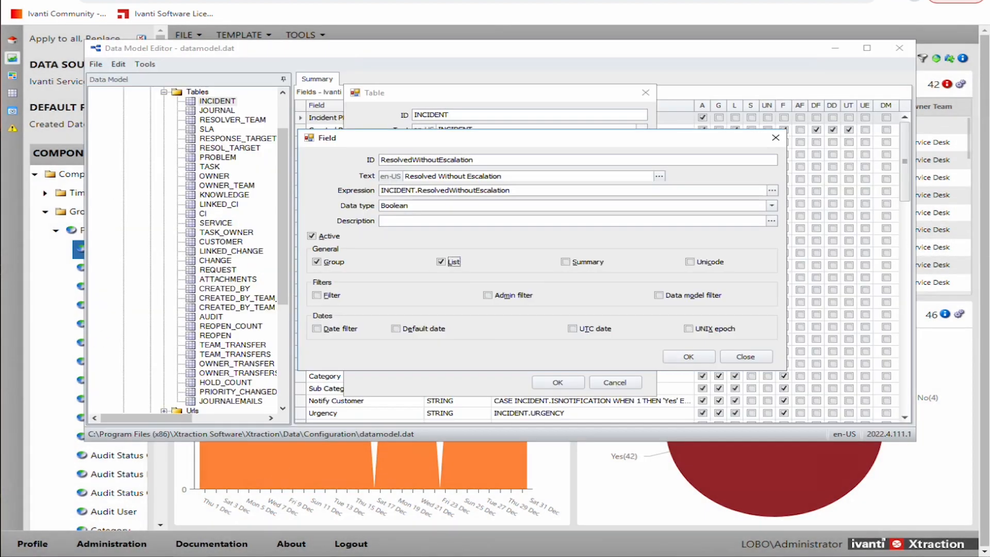
click(565, 262)
click(699, 444)
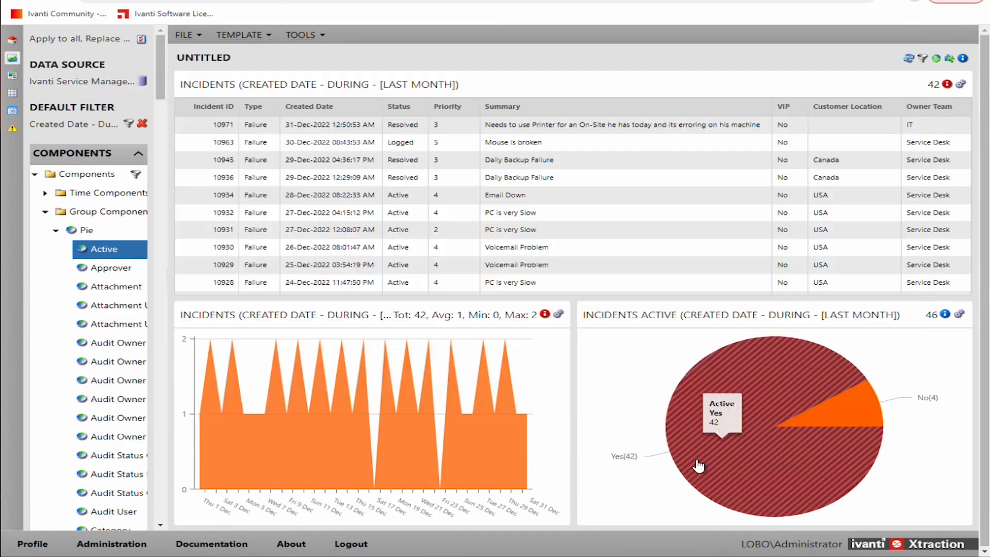
click(698, 459)
click(543, 318)
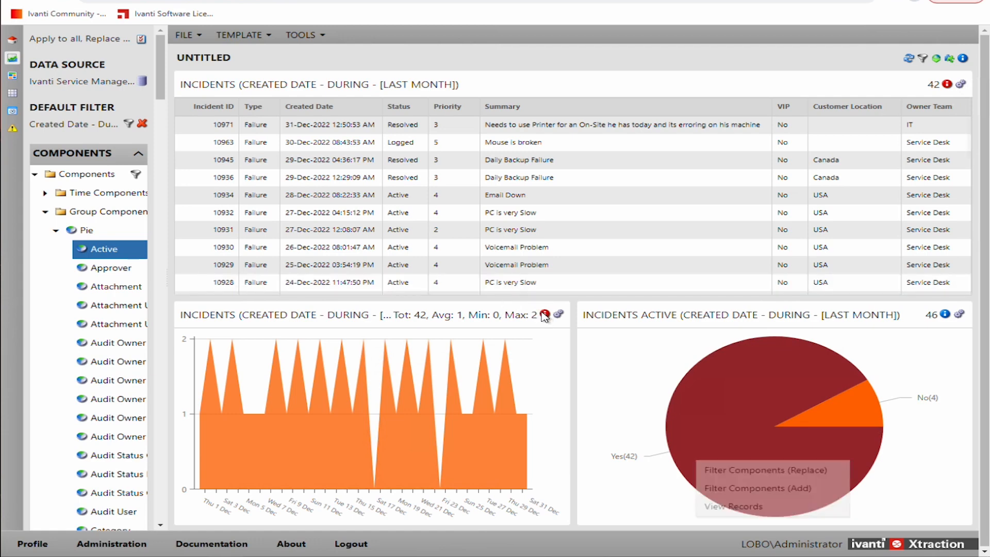
click(505, 339)
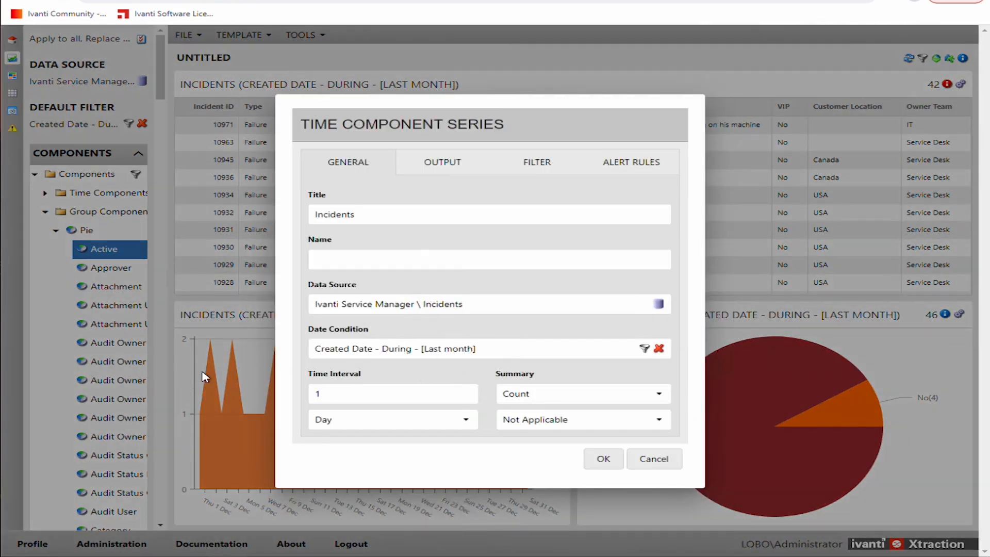
click(605, 459)
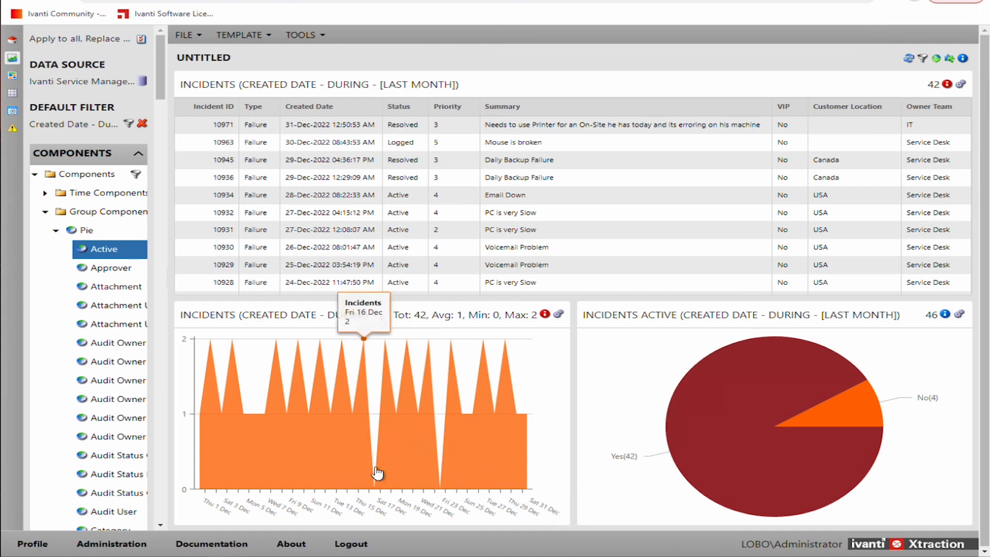
Set the summary of the Incidents time series to Average and view the fields available for it.
click(545, 316)
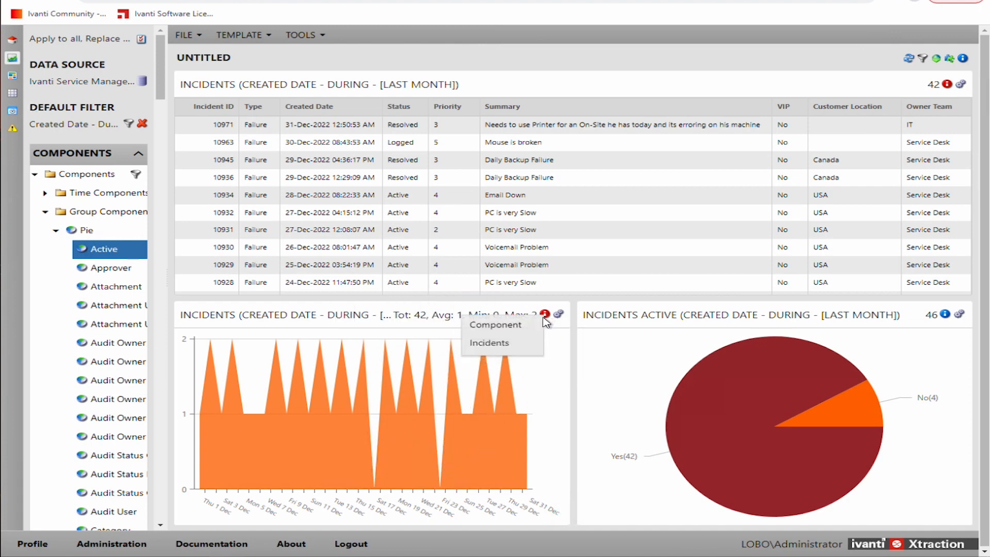
click(505, 350)
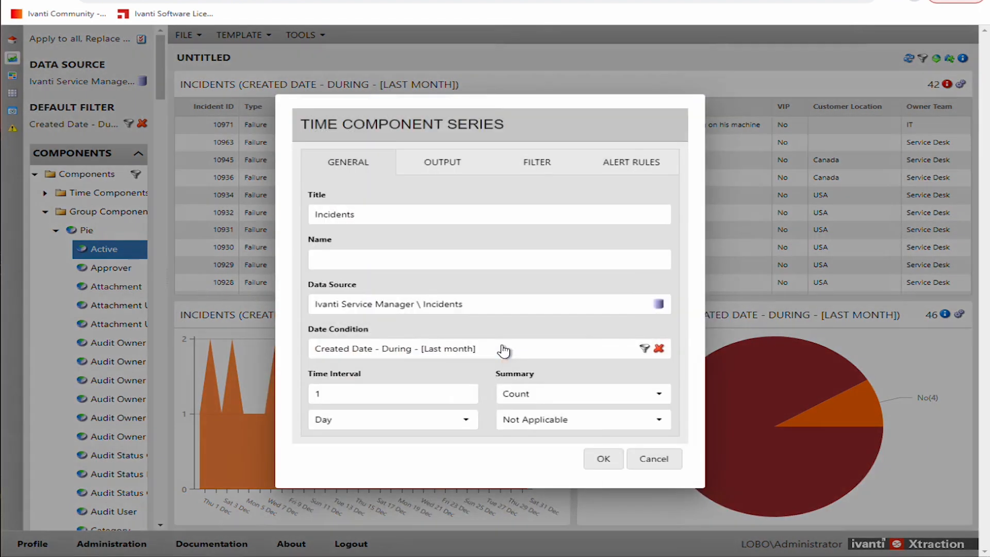
click(658, 420)
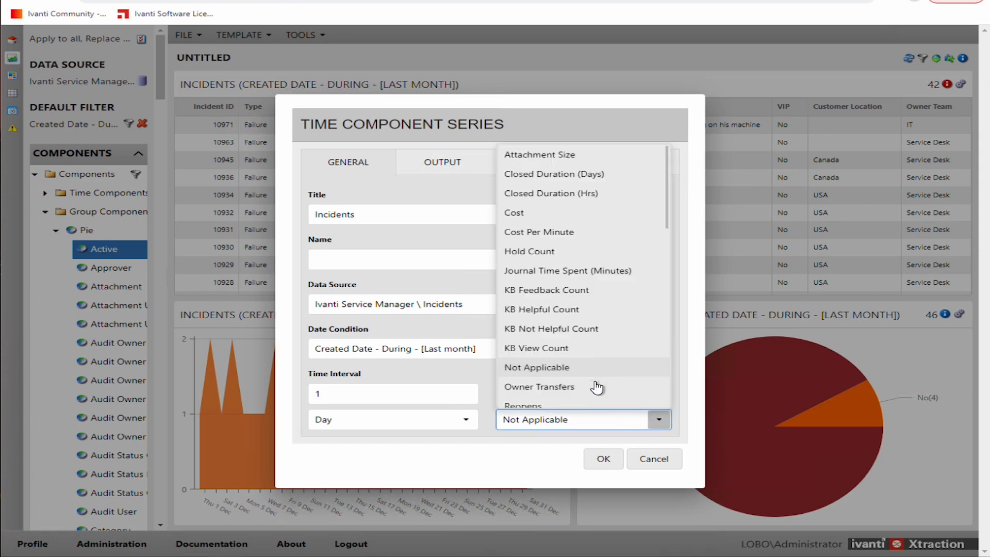
click(658, 419)
click(610, 396)
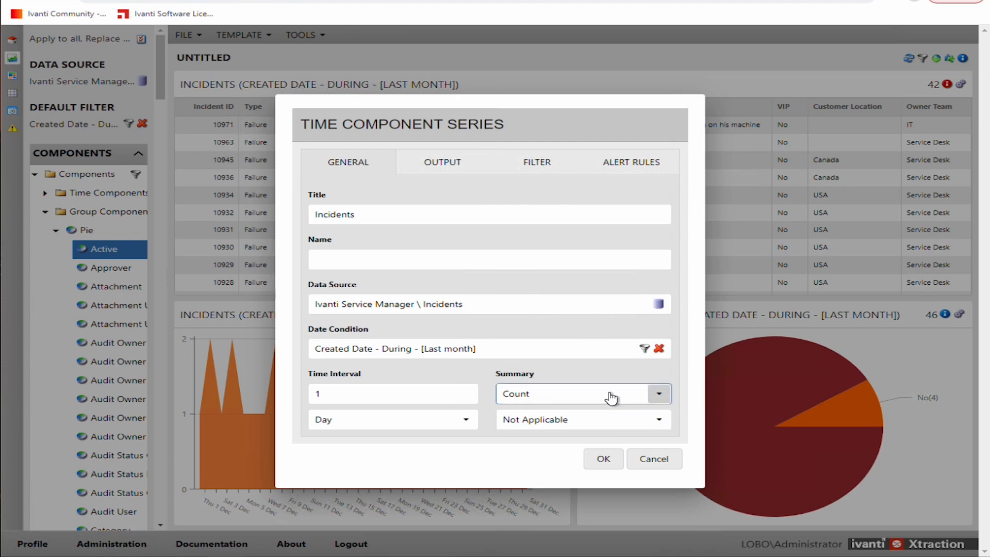
click(546, 459)
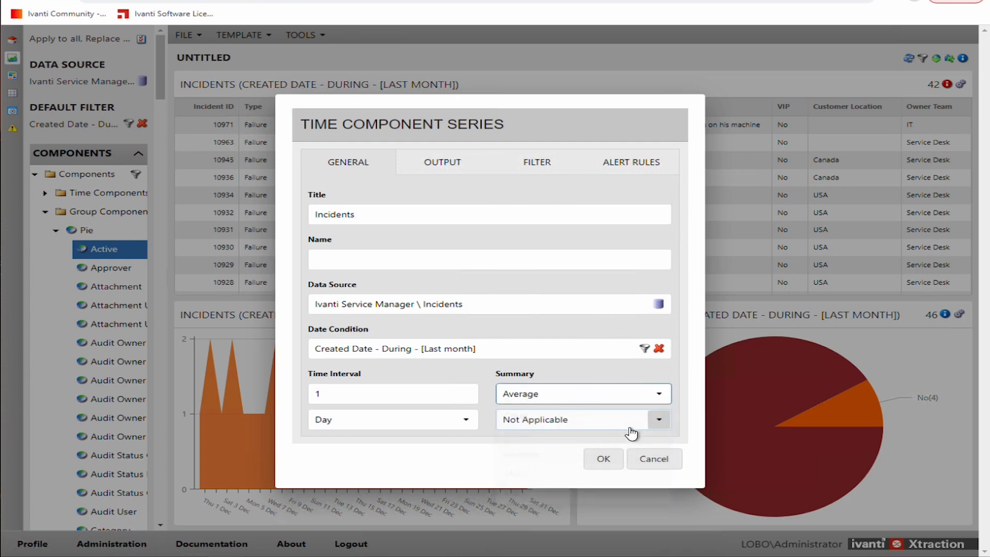
click(658, 419)
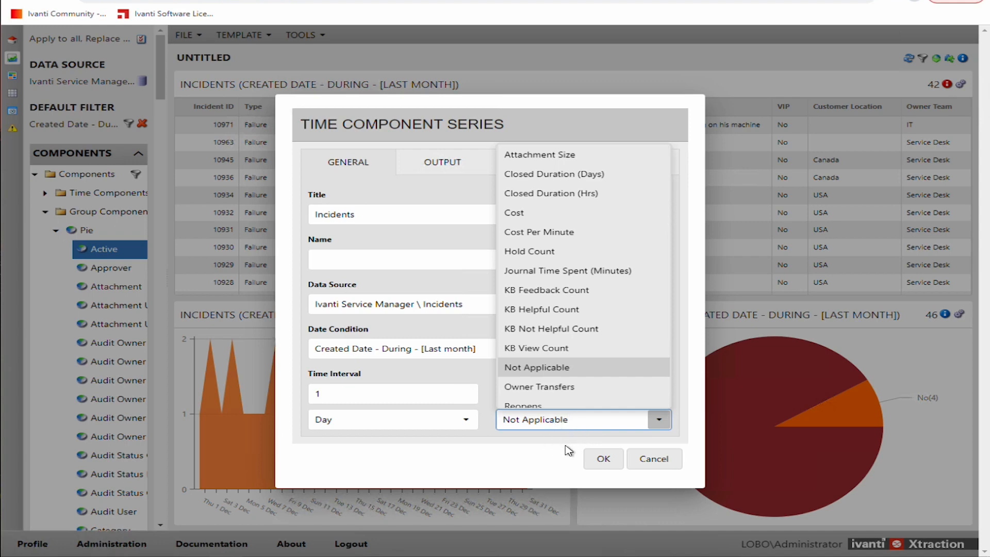
click(562, 416)
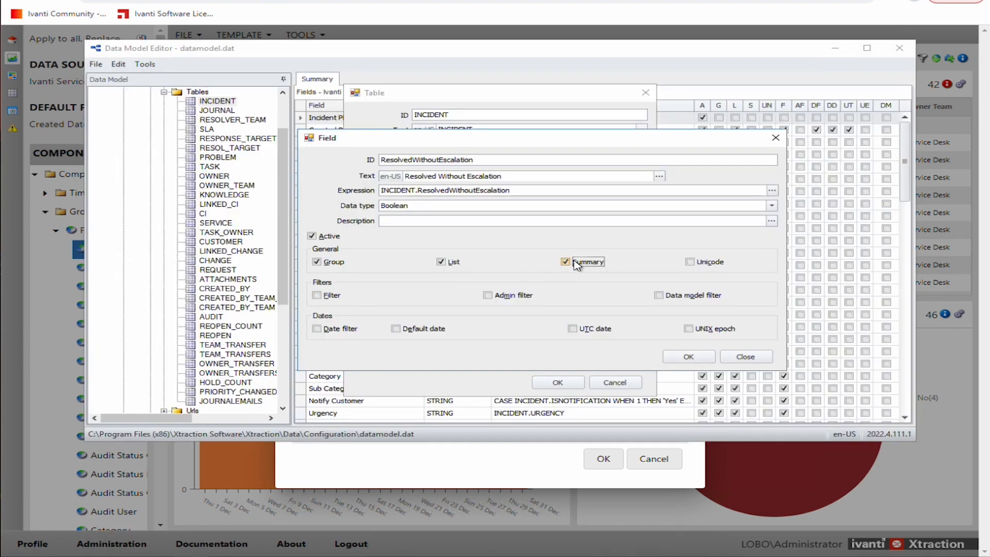
Enable the Filter option for the new field and view the fields offered for a new filter condition on the Incidents time series.
click(317, 295)
click(491, 458)
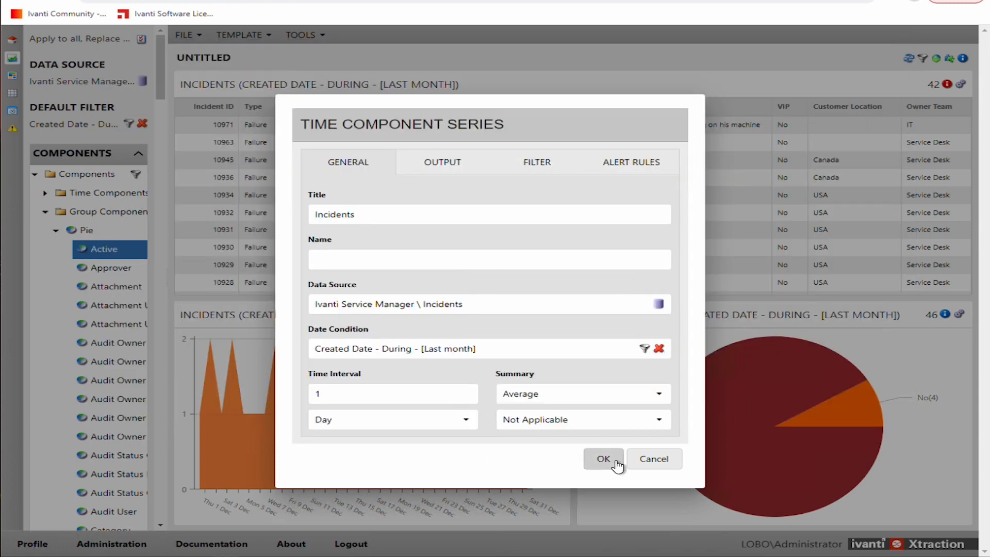
click(540, 164)
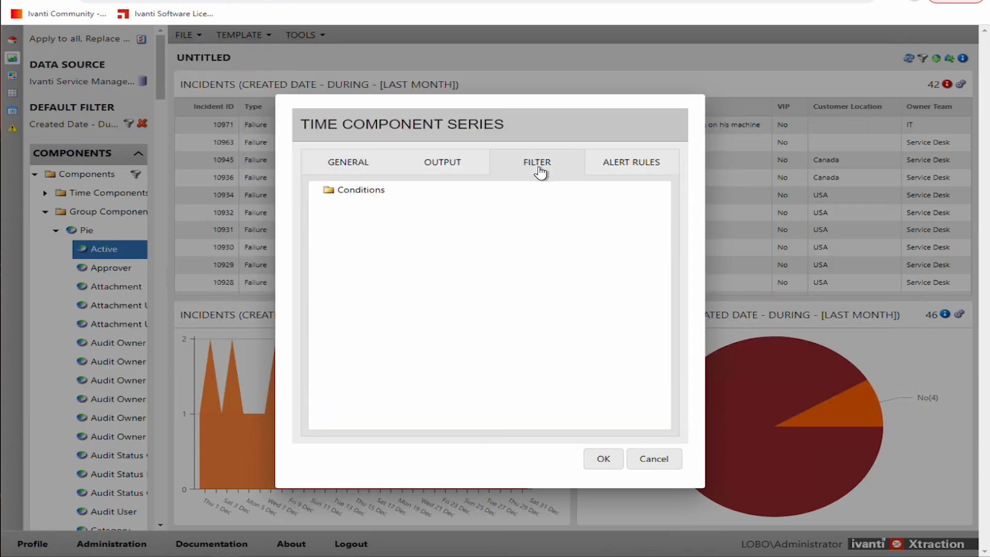
click(355, 195)
right_click(357, 196)
click(398, 202)
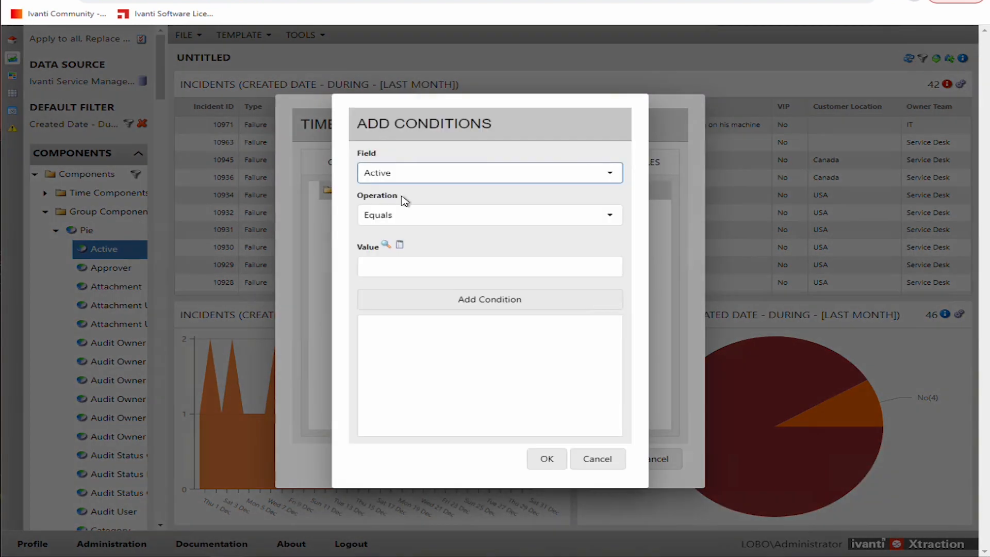
click(570, 170)
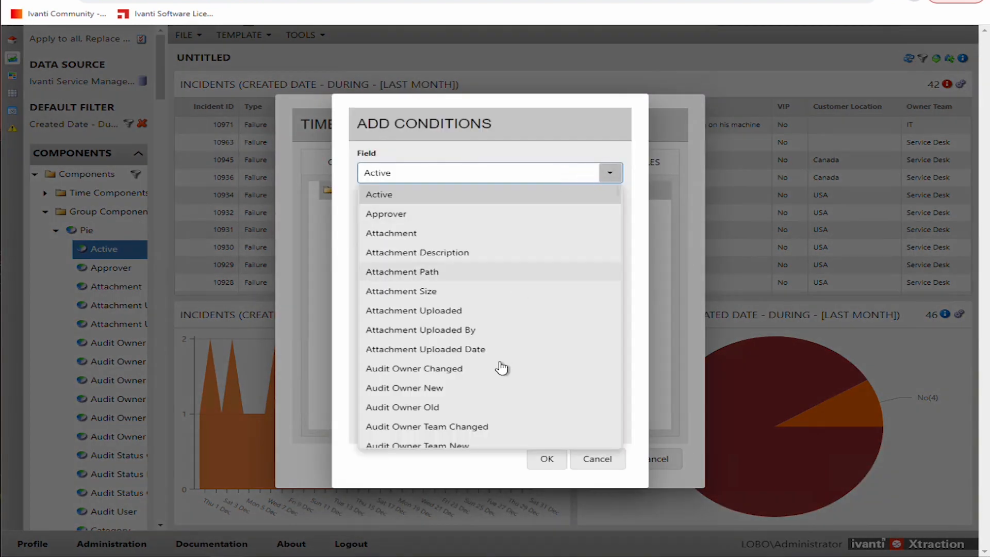
click(596, 459)
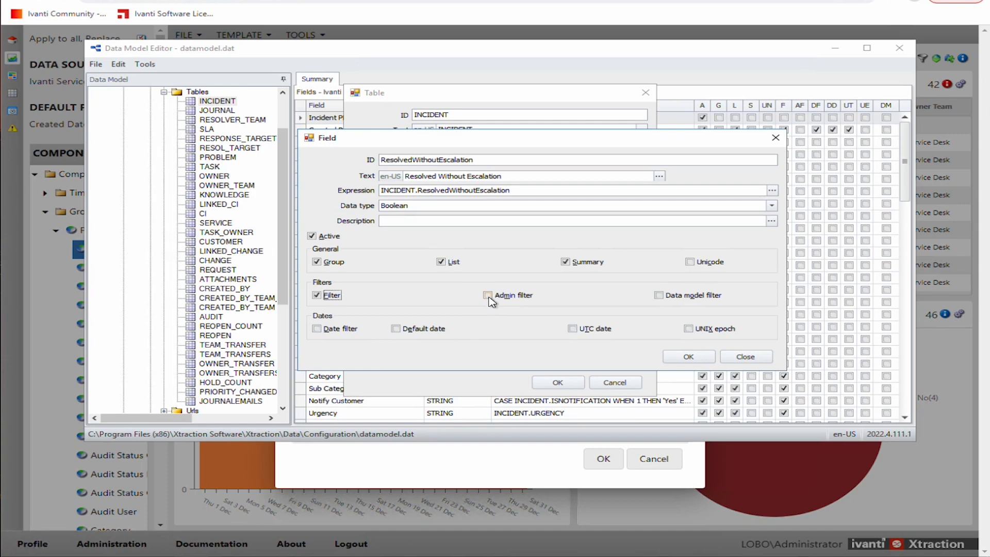
Enable the Admin filter and Date filter options for the new field.
click(443, 473)
click(488, 295)
click(317, 329)
Try a dynamic date condition on the Aatest field during last year in the filter of Xtraction's Incidents time series.
click(436, 481)
right_click(364, 195)
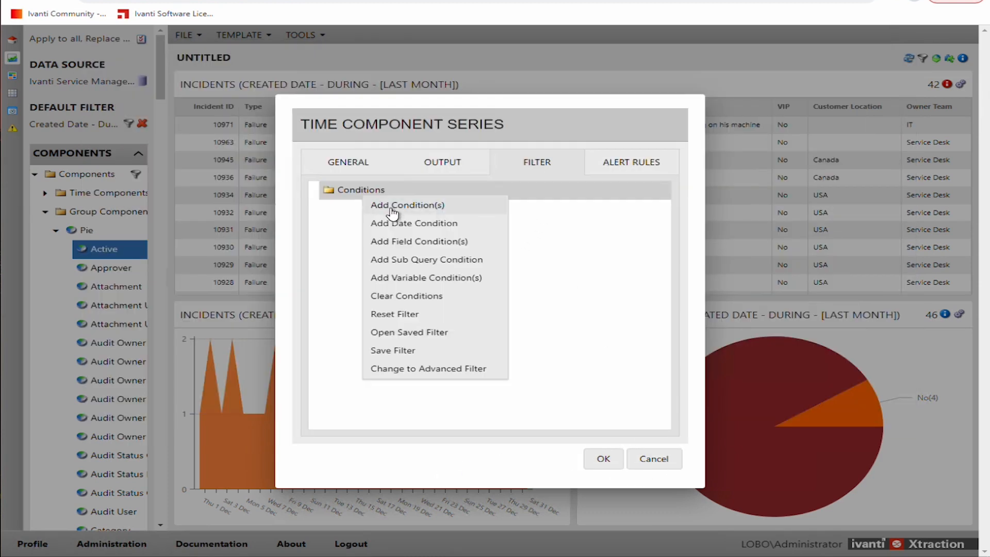
click(425, 228)
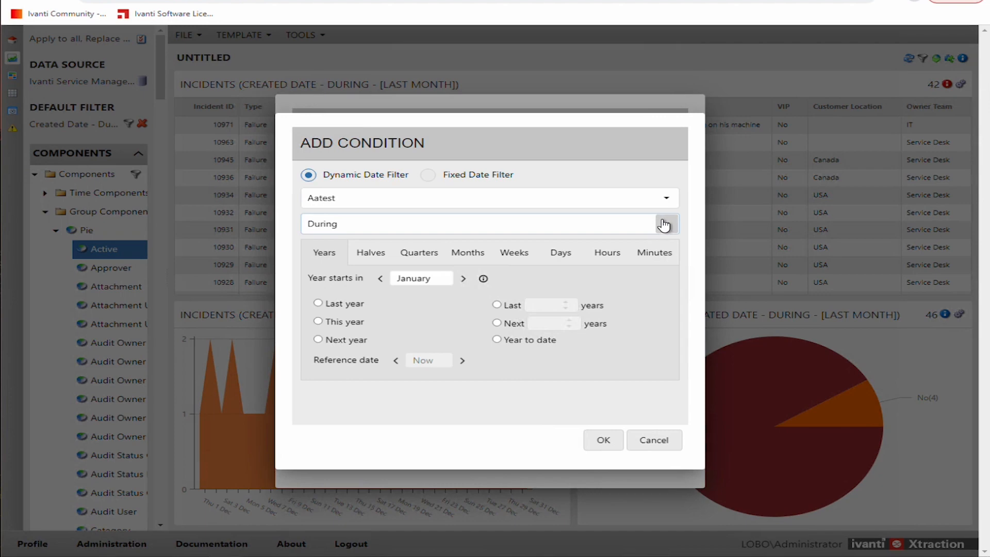
click(320, 305)
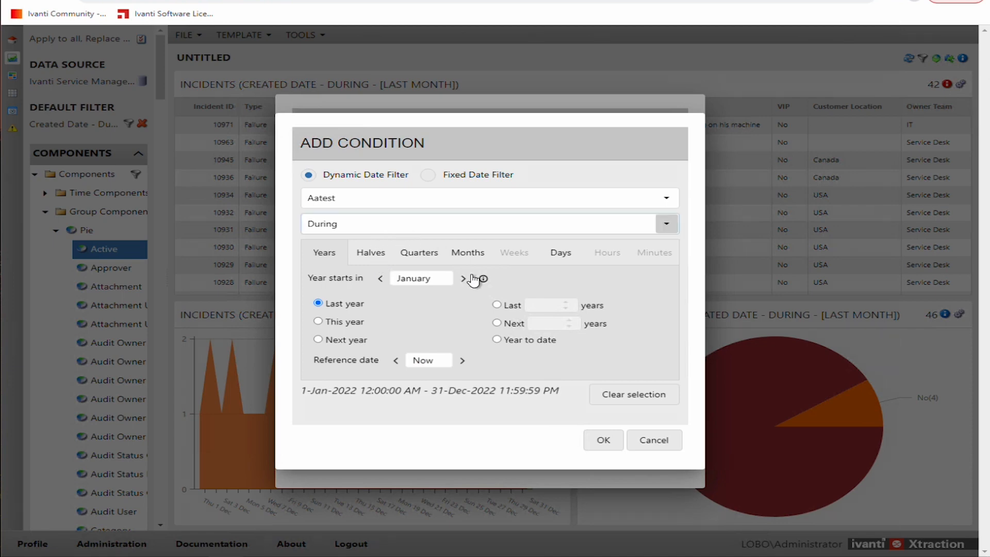
click(651, 441)
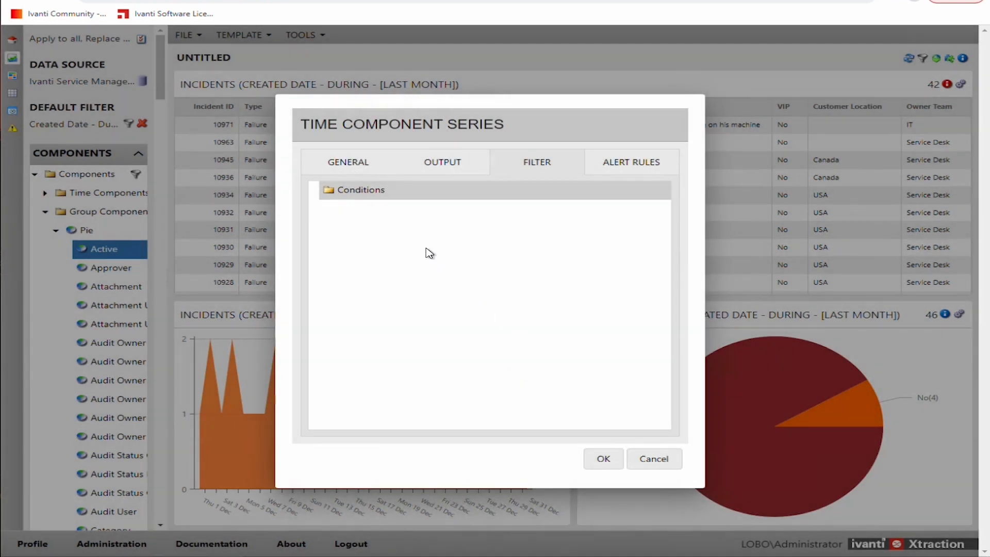
right_click(375, 190)
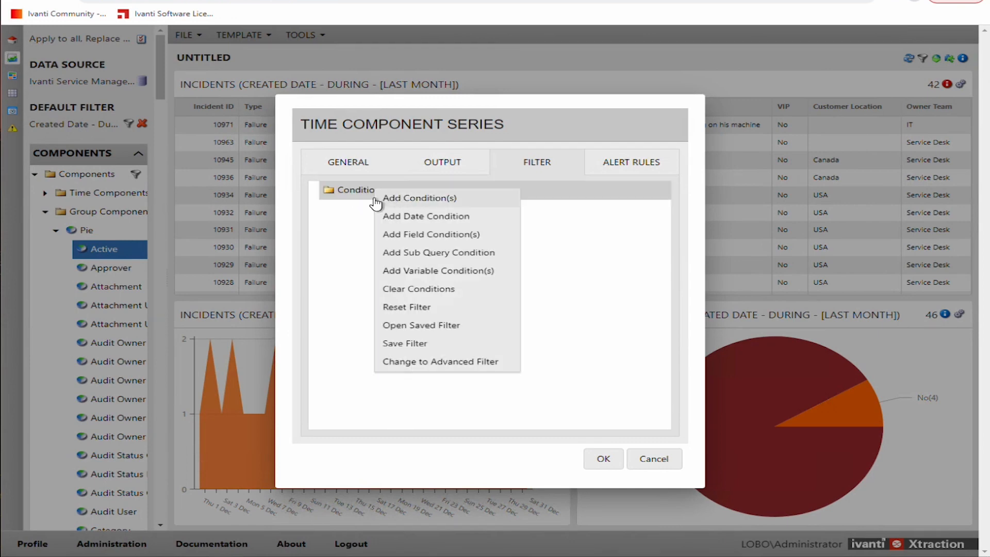
click(352, 230)
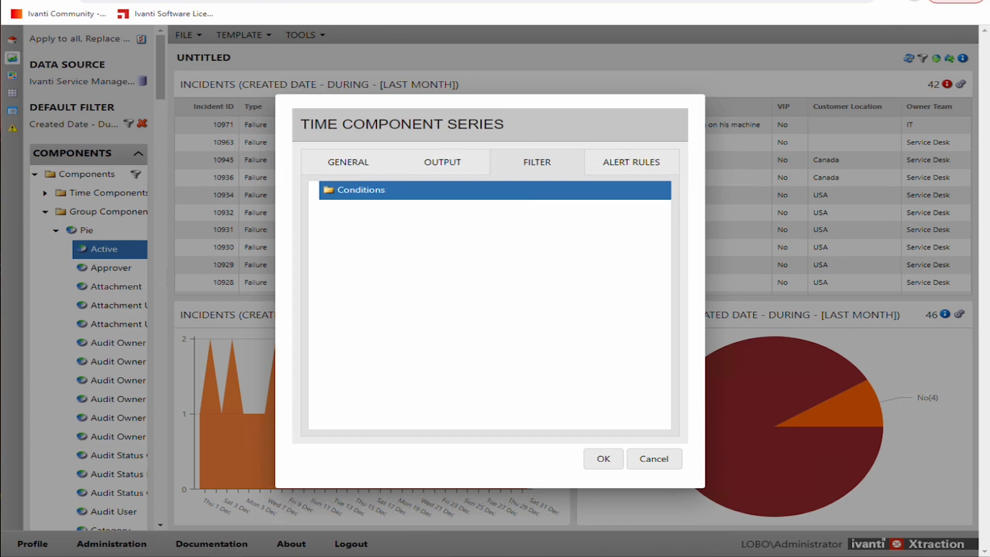
Switch to the Data Model Editor, discard the new field and cancel editing the INCIDENT table.
key(alt+Tab)
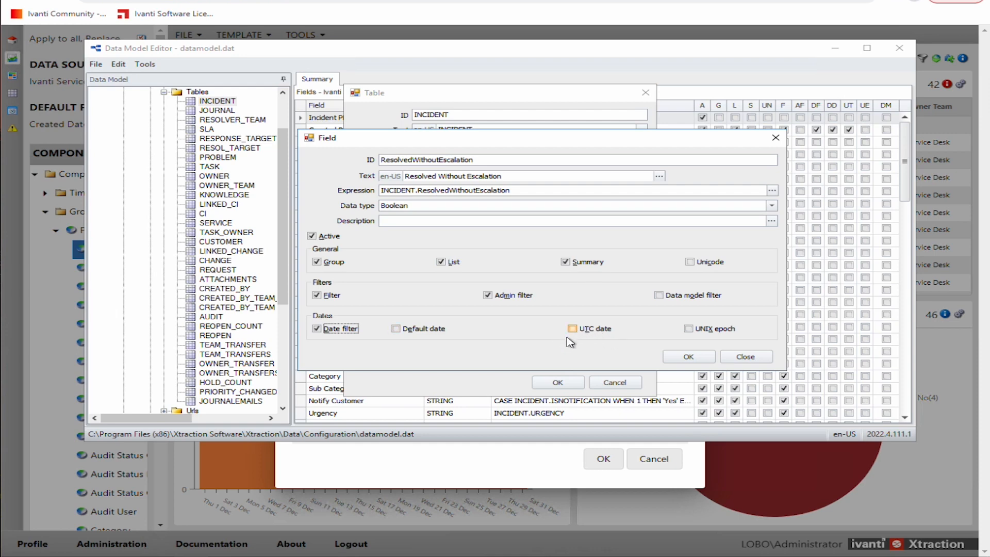
click(756, 360)
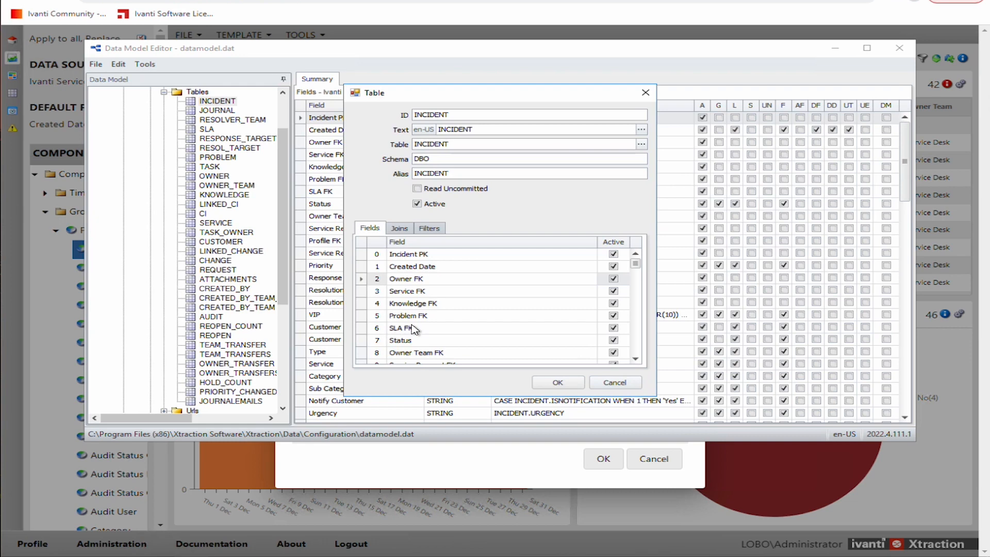
scroll(416, 329, down, 8)
scroll(427, 302, down, 2)
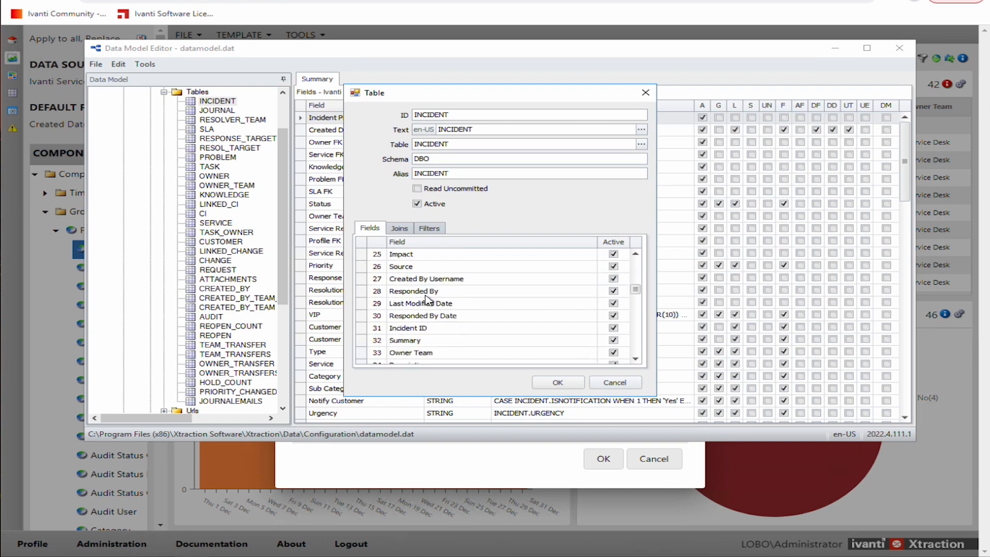
scroll(428, 289, up, 8)
scroll(427, 287, up, 2)
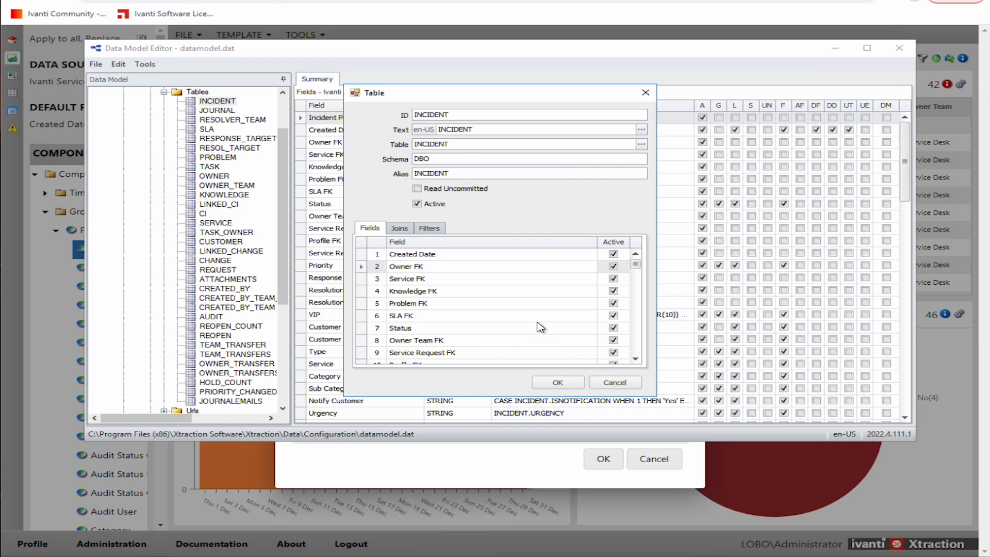
click(610, 386)
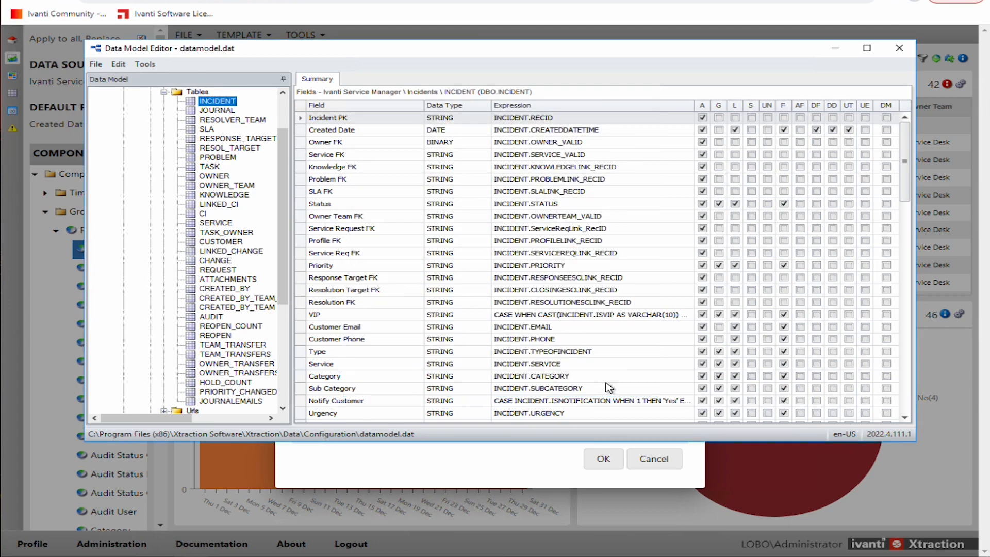
View the field summaries of the JOURNAL, SLA and INCIDENT tables in the data model.
click(225, 110)
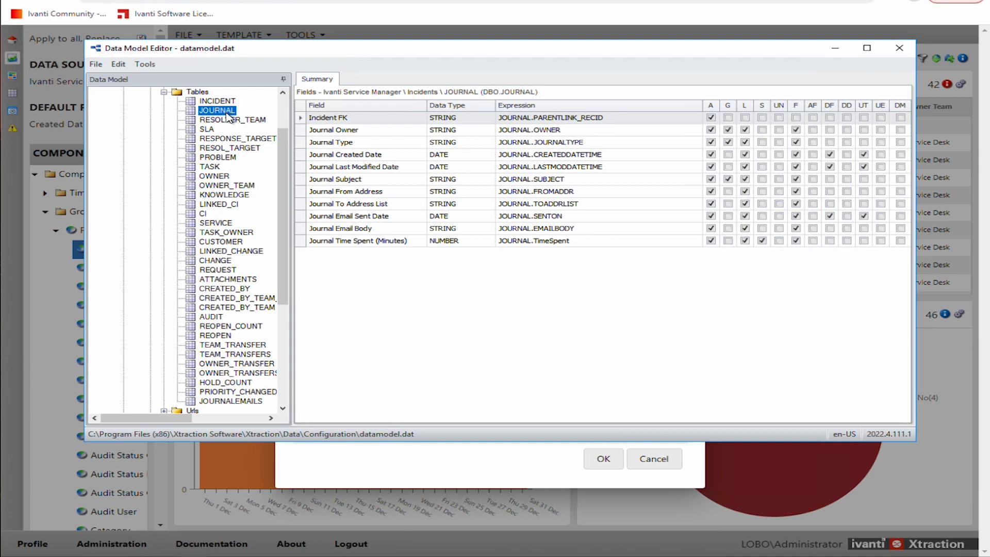
click(214, 132)
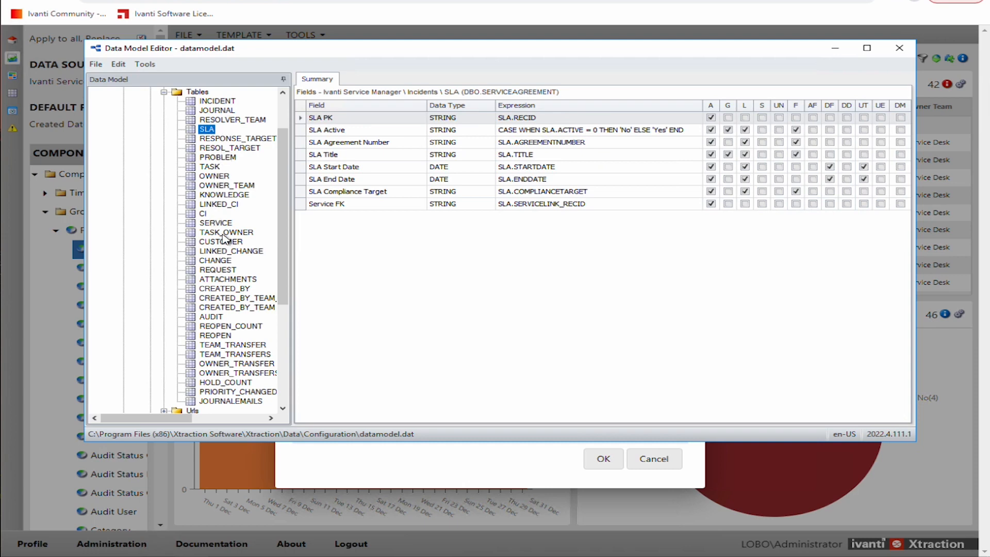
click(216, 102)
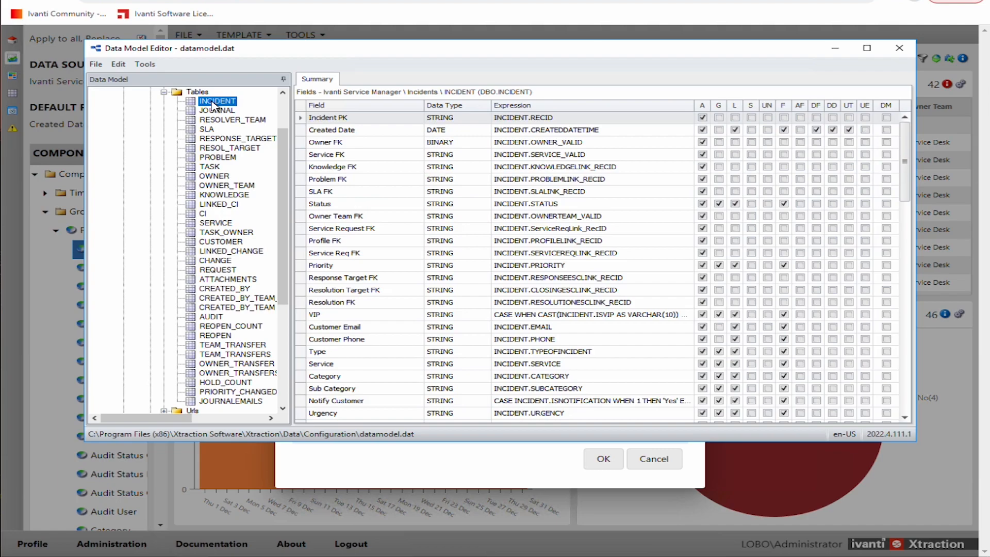
Switch to SQL Server Management Studio and find the dbo.Incident table in the database's table list.
key(alt+Tab)
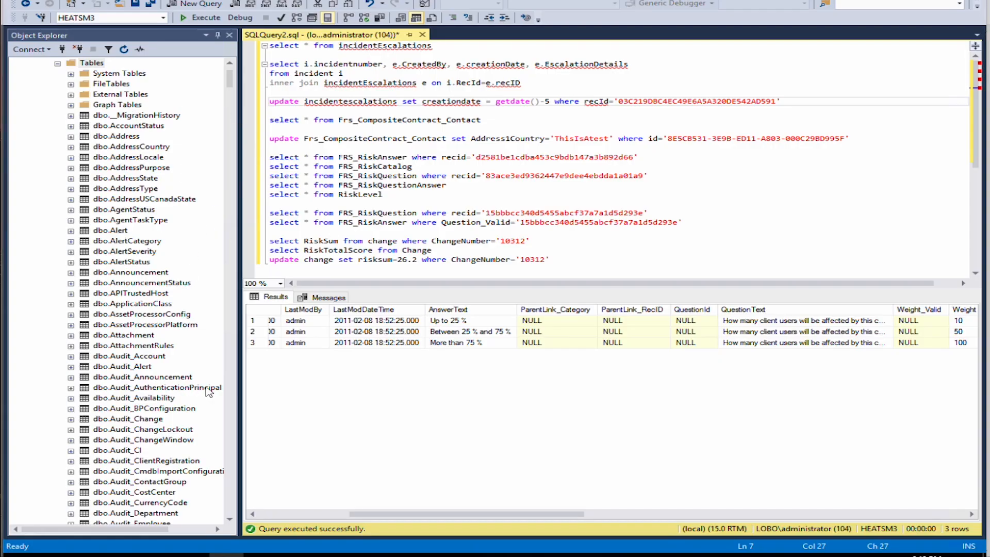
drag(230, 80, 237, 336)
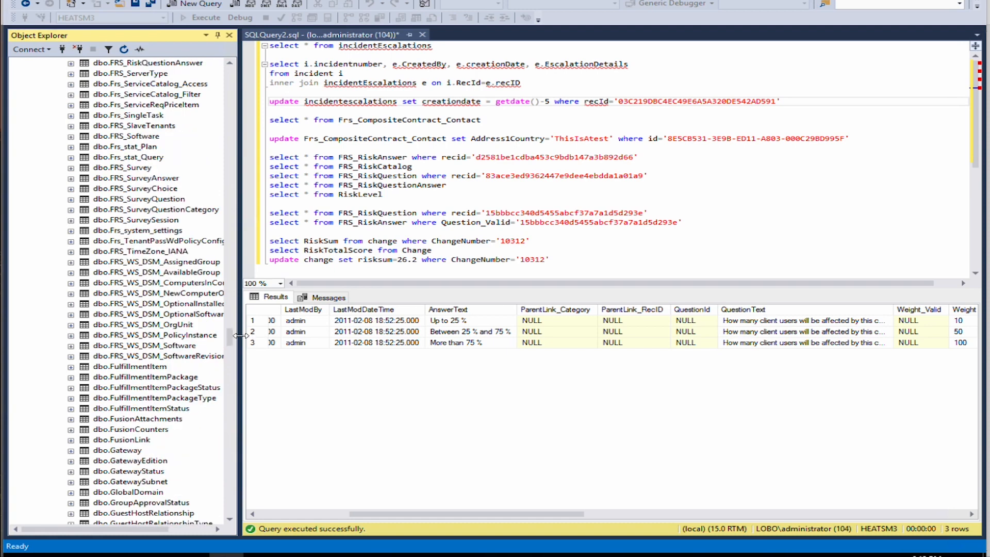
click(231, 467)
click(232, 468)
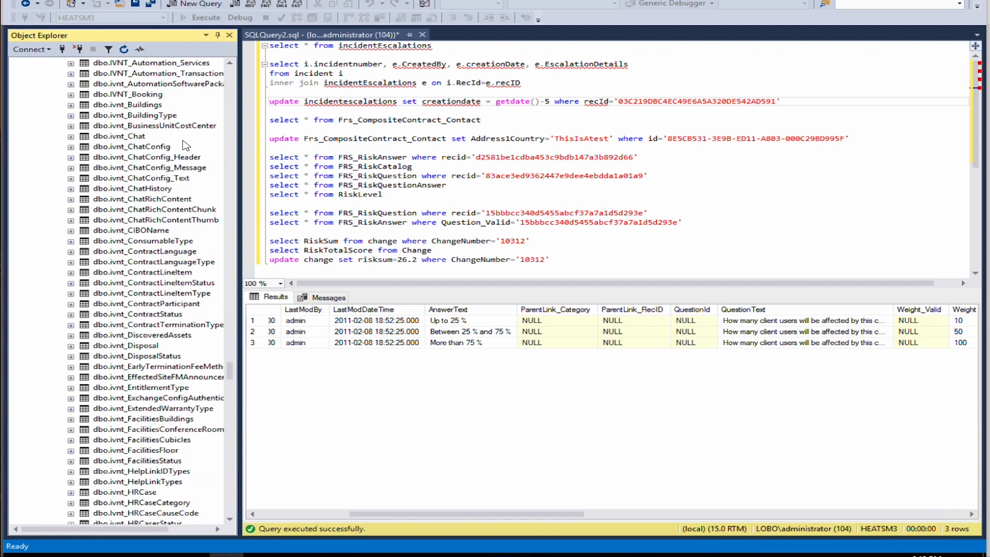
key(Home)
text(in)
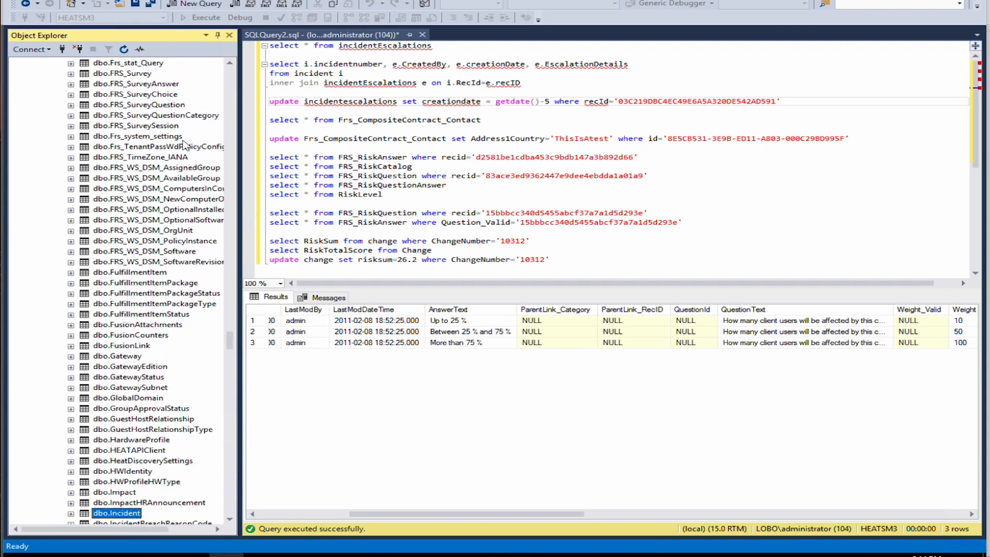
Expand the dbo.incidentEscalations table and its columns in the database.
key(Down)
key(Down)
key(Down)
key(Down)
key(Down)
key(Down)
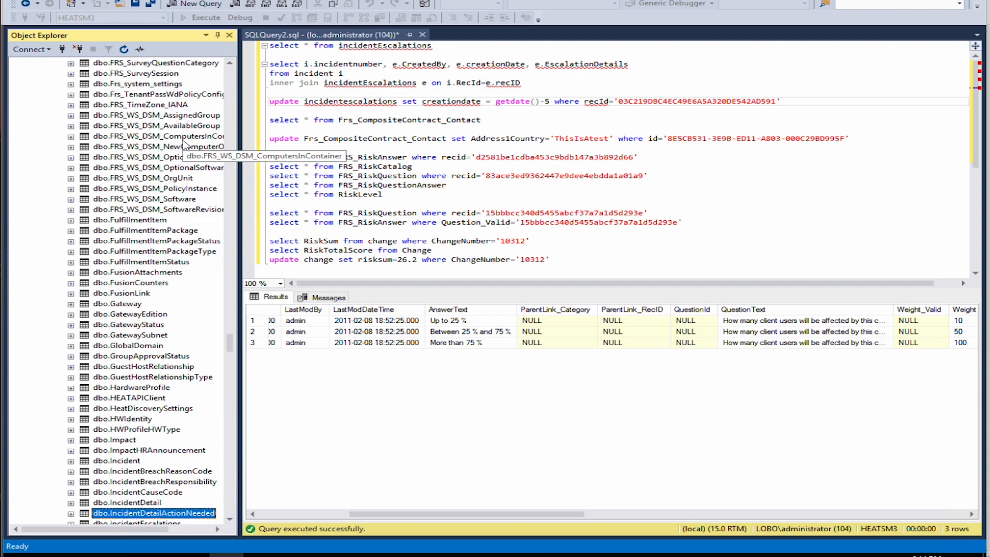
key(Right)
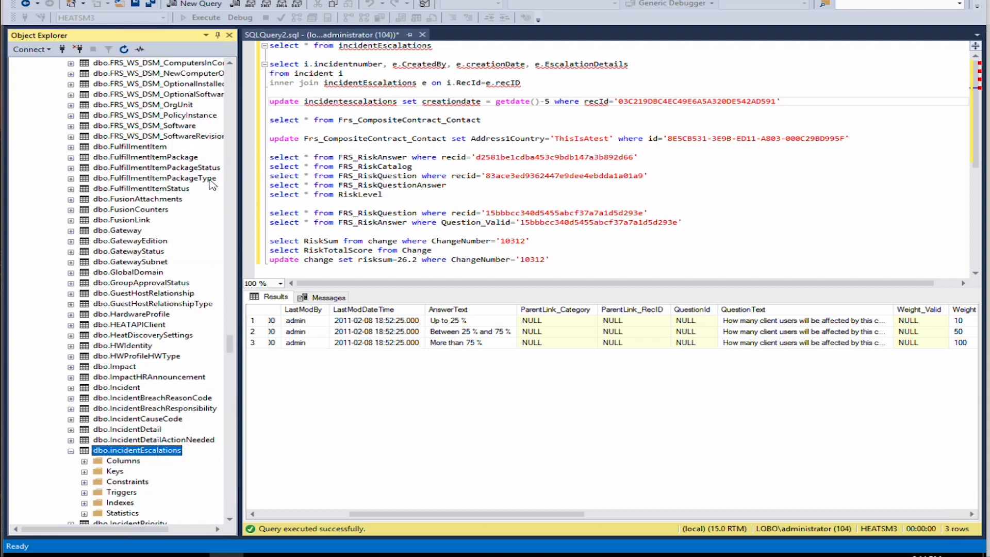
click(84, 461)
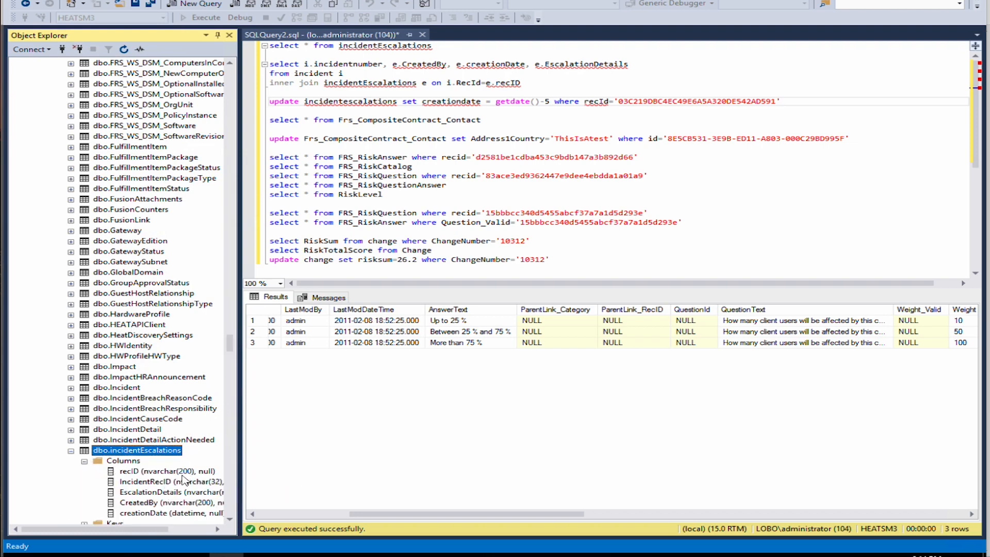
Examine the recID, IncidentRecID, EscalationDetails, CreatedBy and creationDate columns of the incidentEscalations table.
click(176, 473)
drag(147, 532, 172, 532)
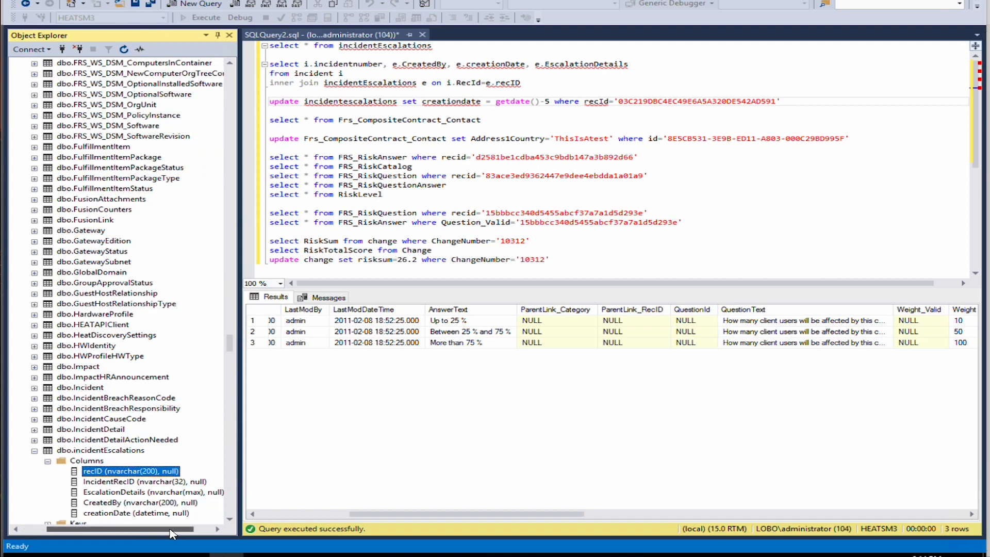
click(146, 482)
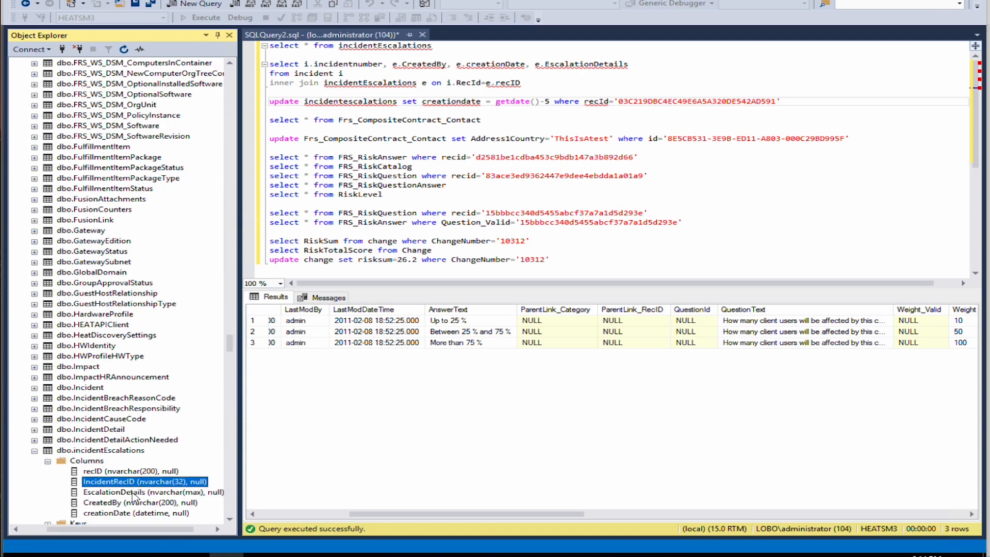
click(137, 494)
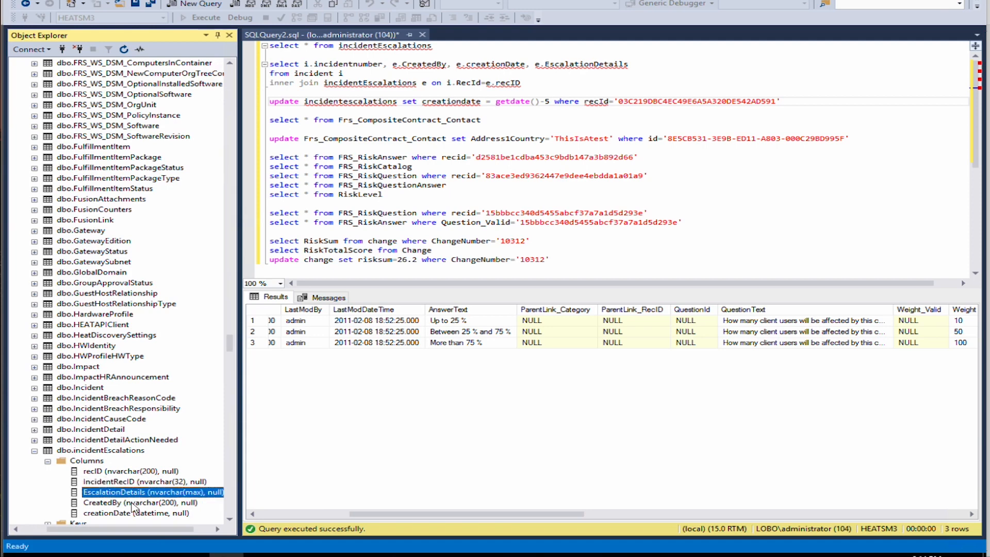
click(136, 504)
click(146, 514)
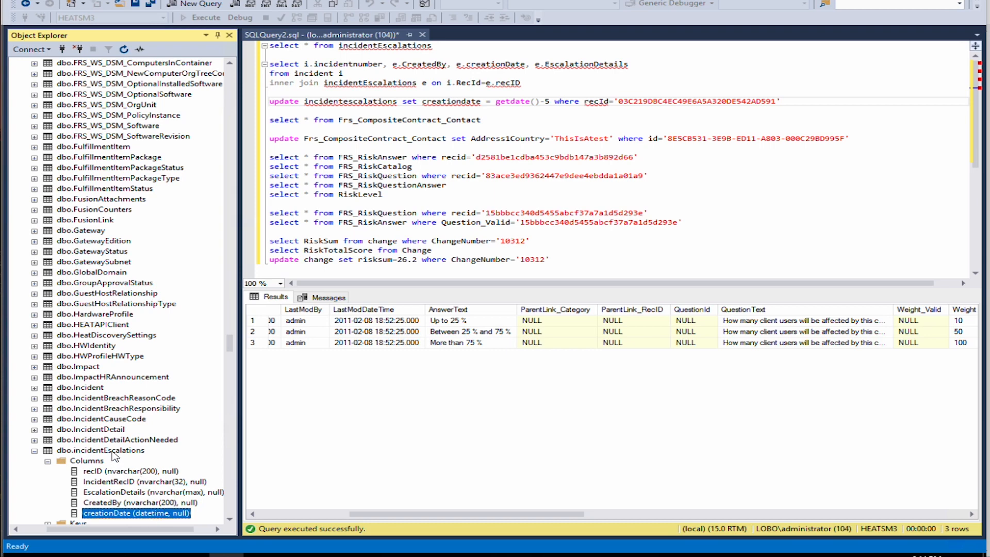
click(113, 452)
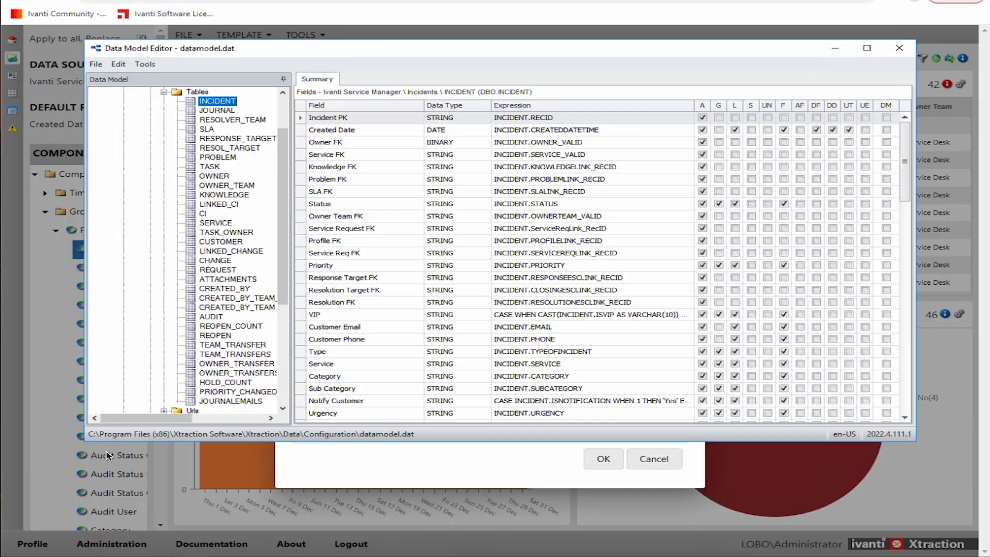
In the Data Model Editor, add a new table to the Incidents tables with the ID IncidentEscalations.
click(197, 93)
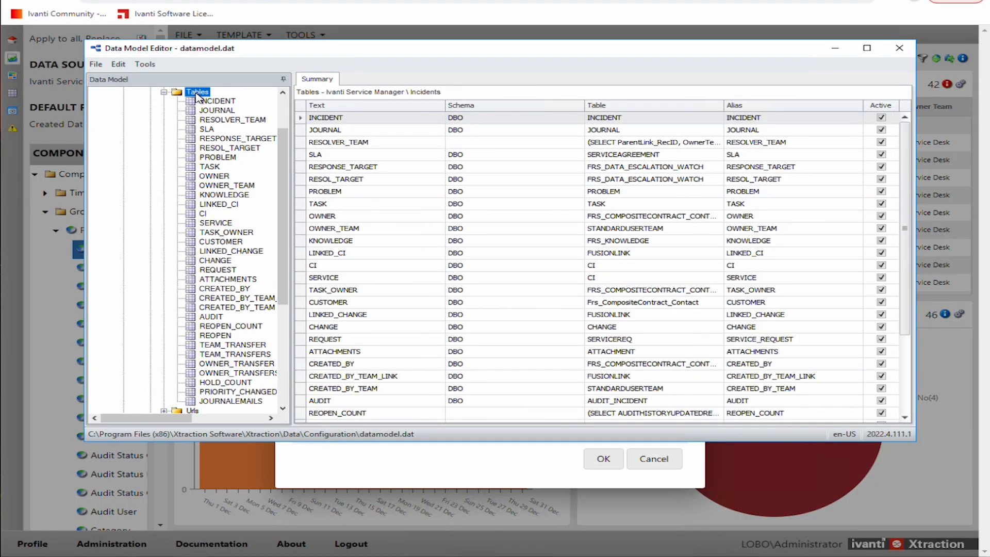
right_click(197, 98)
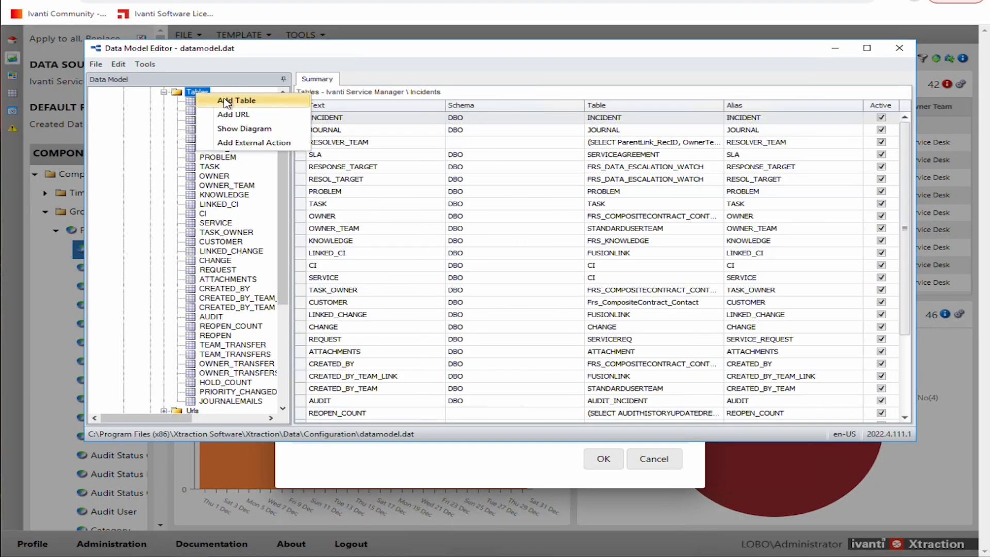
click(225, 101)
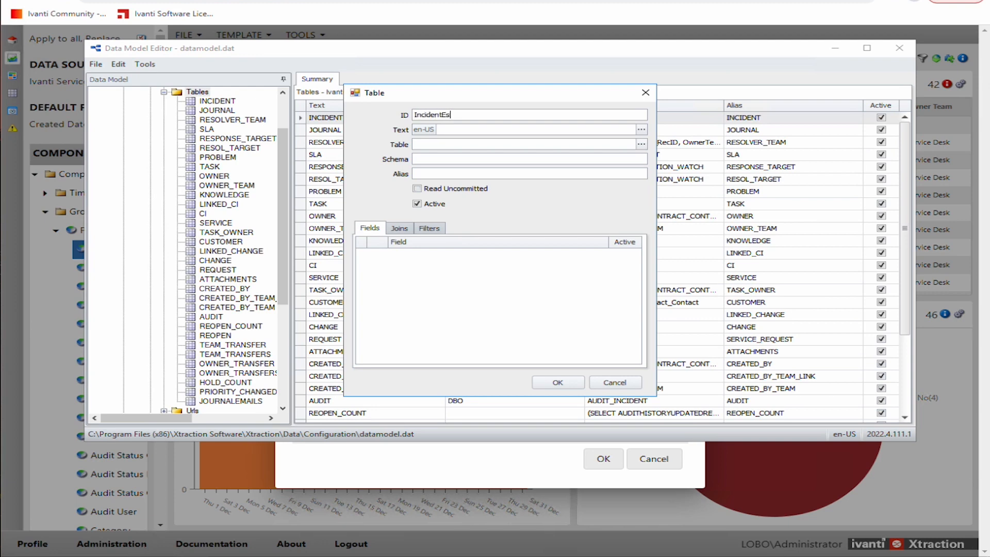
key(Tab)
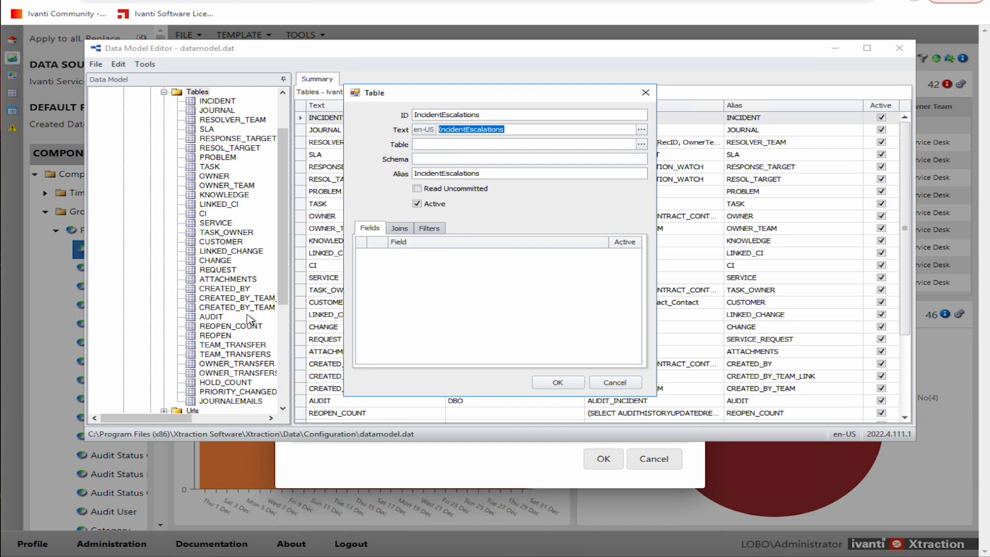
Set the new table's source table to IncidentEscalations and its schema to dbo, and enable Read Uncommitted.
click(466, 129)
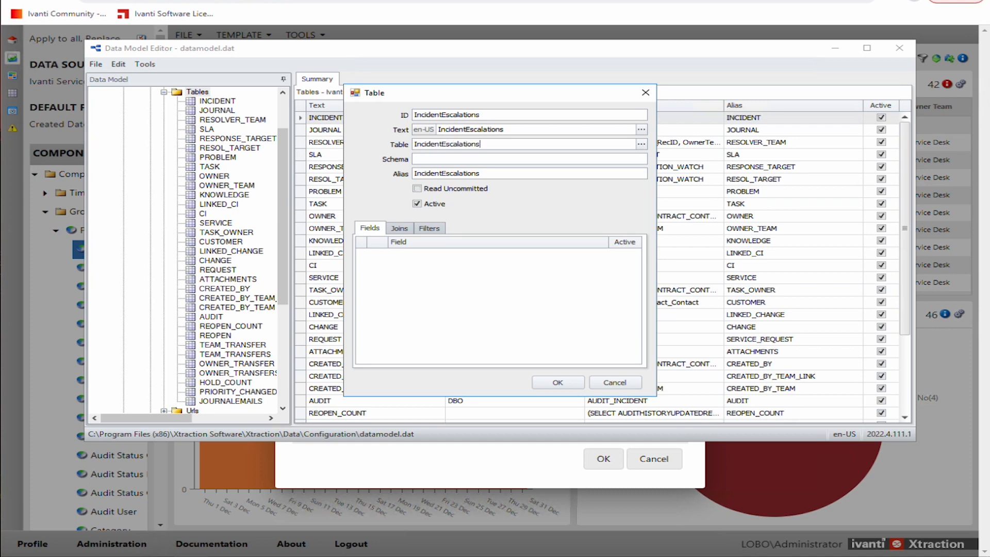
click(467, 158)
text(dbo)
drag(487, 171, 407, 169)
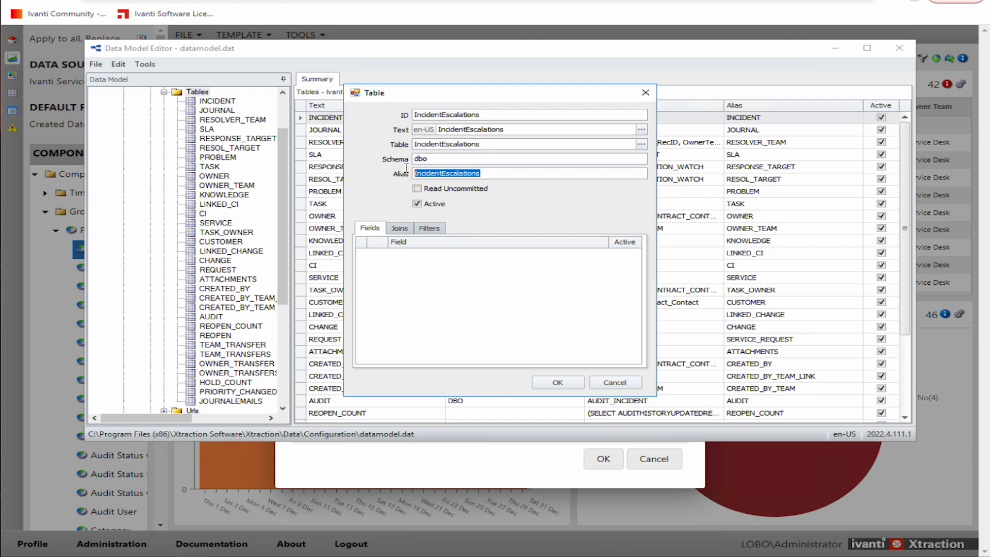
click(420, 190)
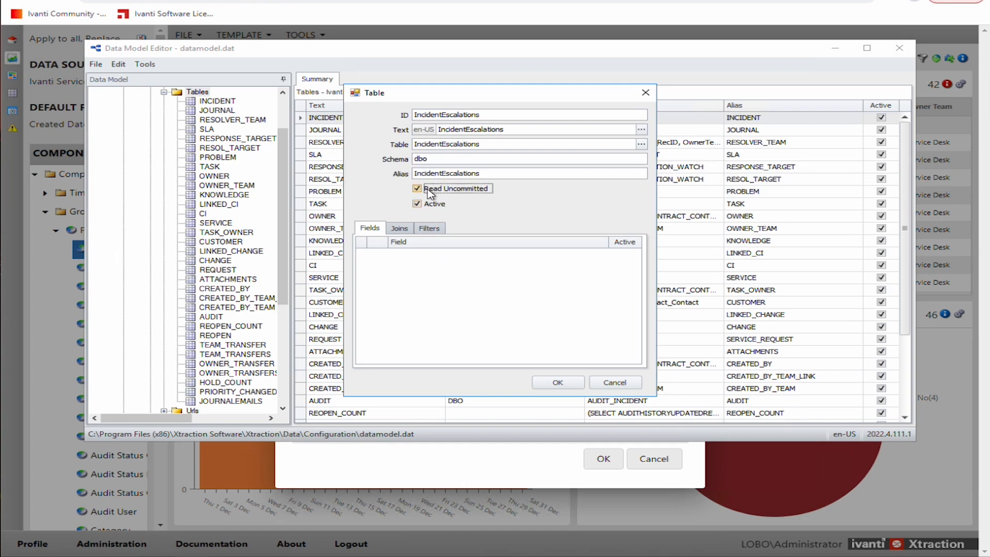
Start a new field in the IncidentEscalations table, check the column name in SQL Server Management Studio, and set the field's ID to IncidentRecId.
right_click(396, 264)
click(418, 269)
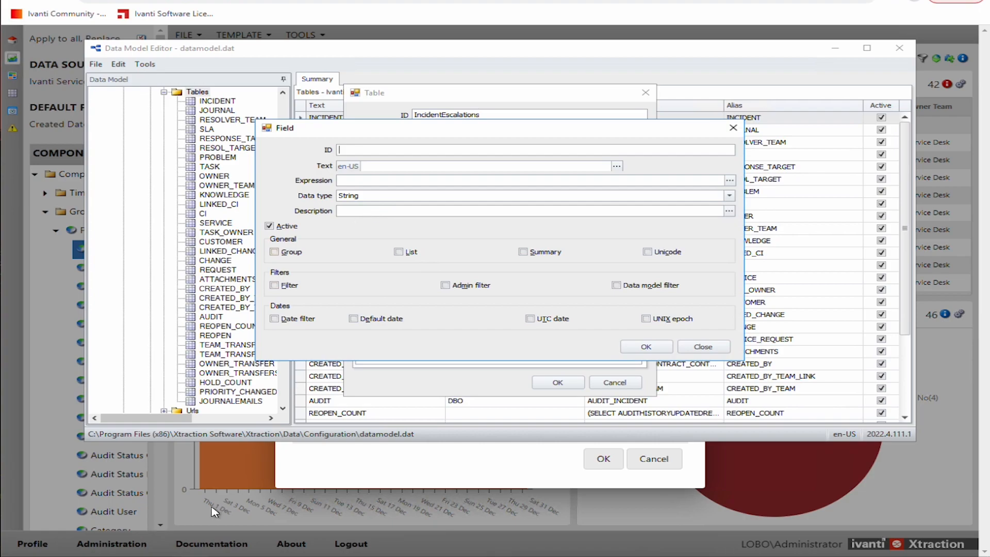
key(alt+Tab)
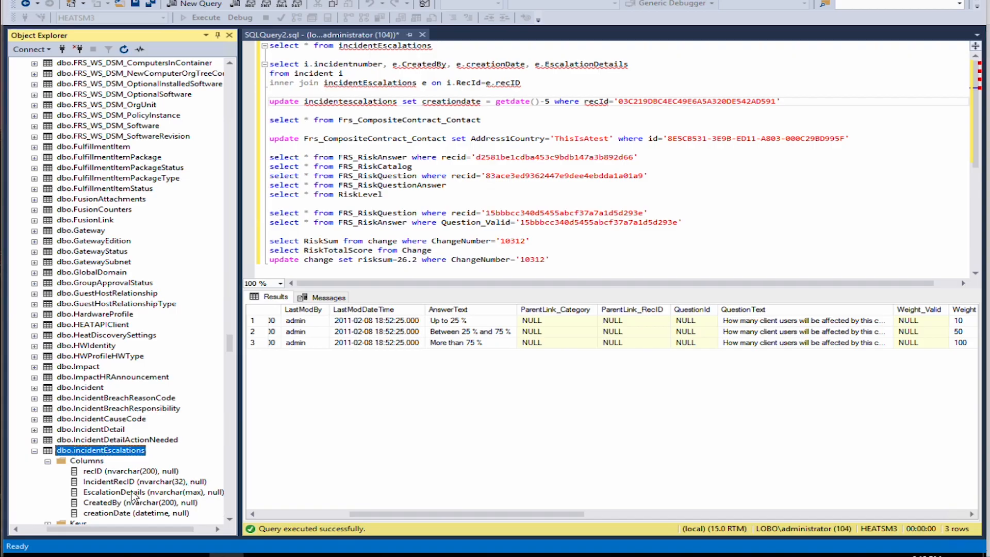
click(131, 482)
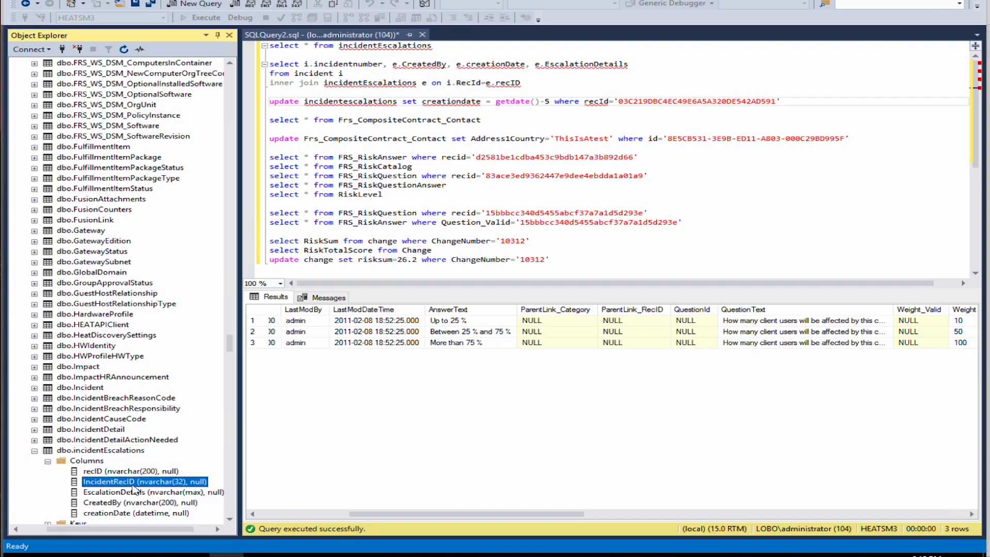
key(alt+Tab)
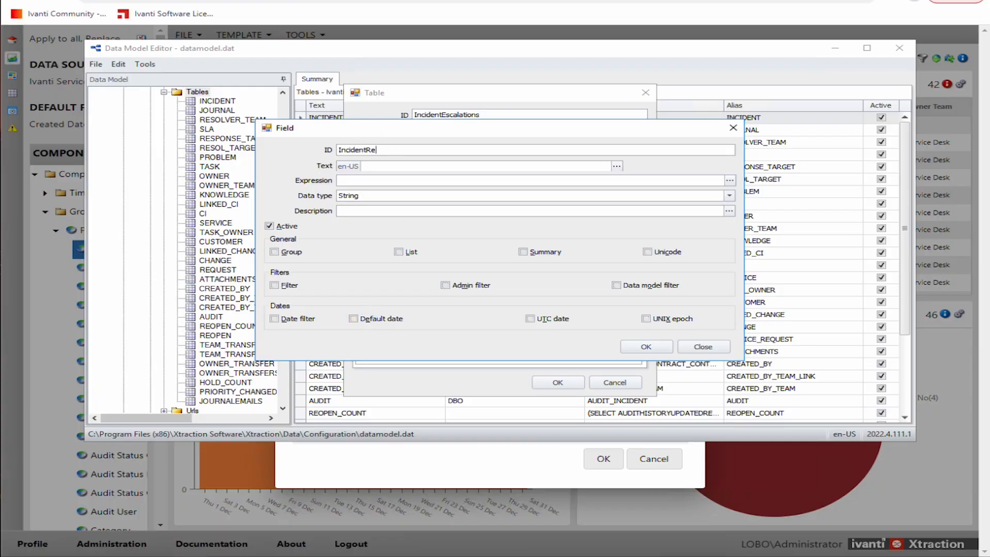
key(Tab)
click(428, 165)
drag(421, 165, 363, 165)
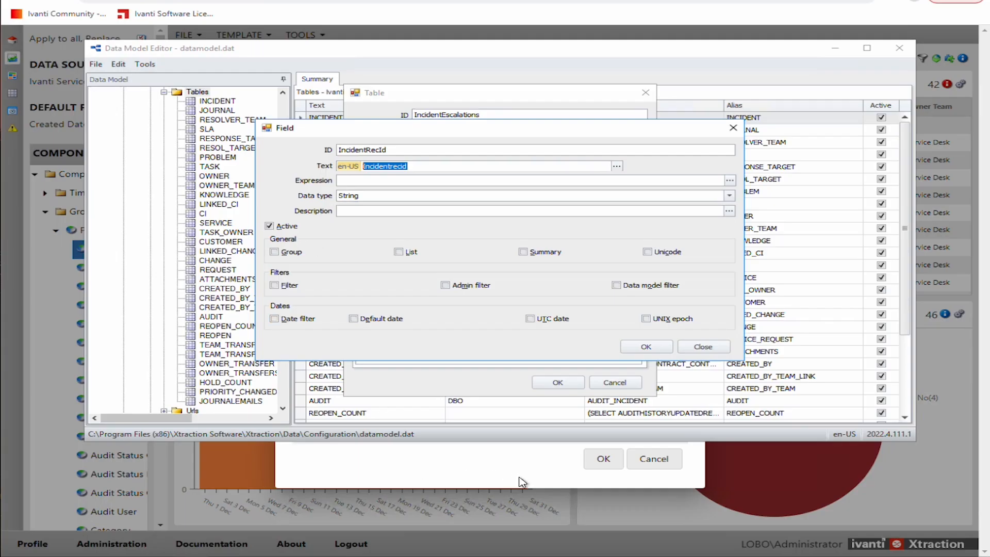
click(522, 482)
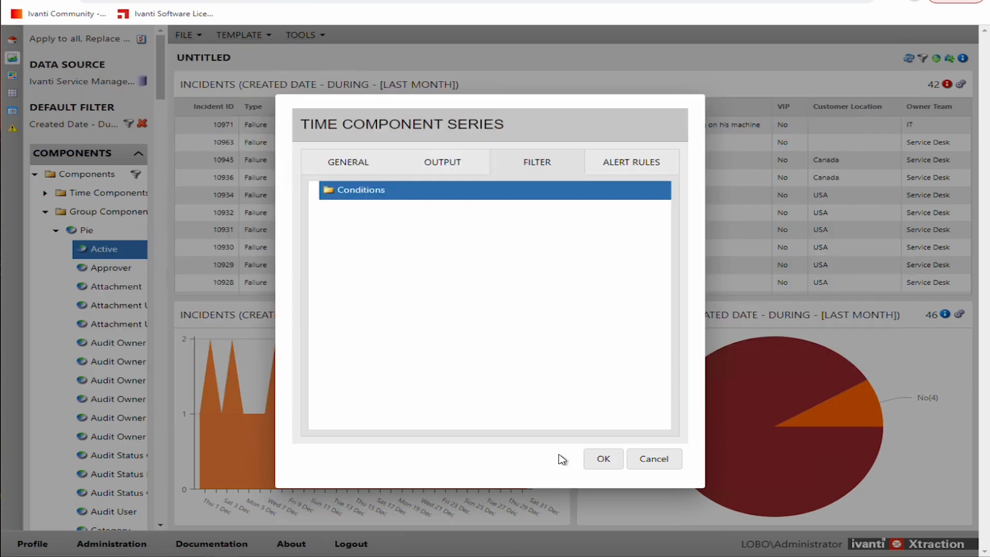
click(330, 556)
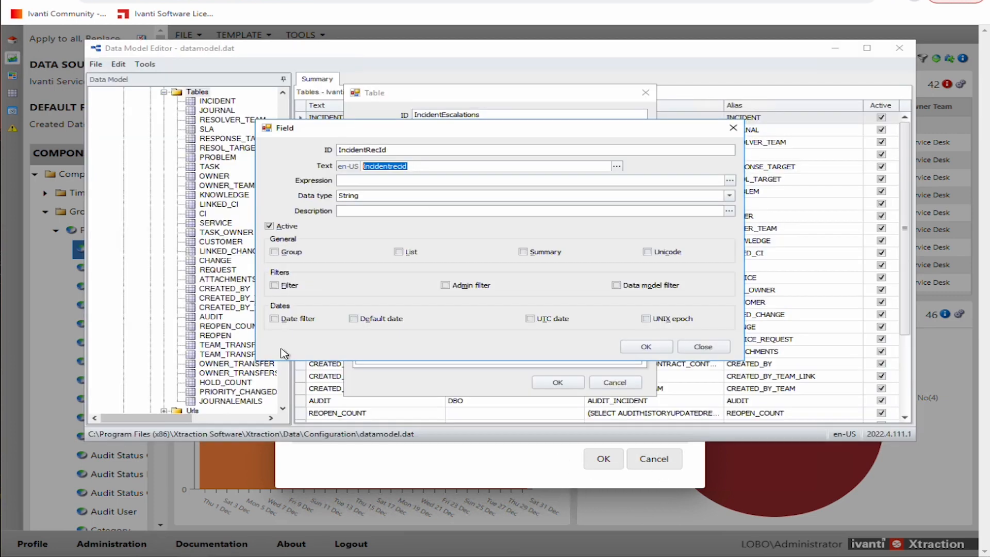
Set the IncidentRecId field's expression to IncidentEscalations.IncidentRecId.
click(347, 180)
drag(413, 166, 353, 166)
click(367, 181)
drag(393, 135, 656, 161)
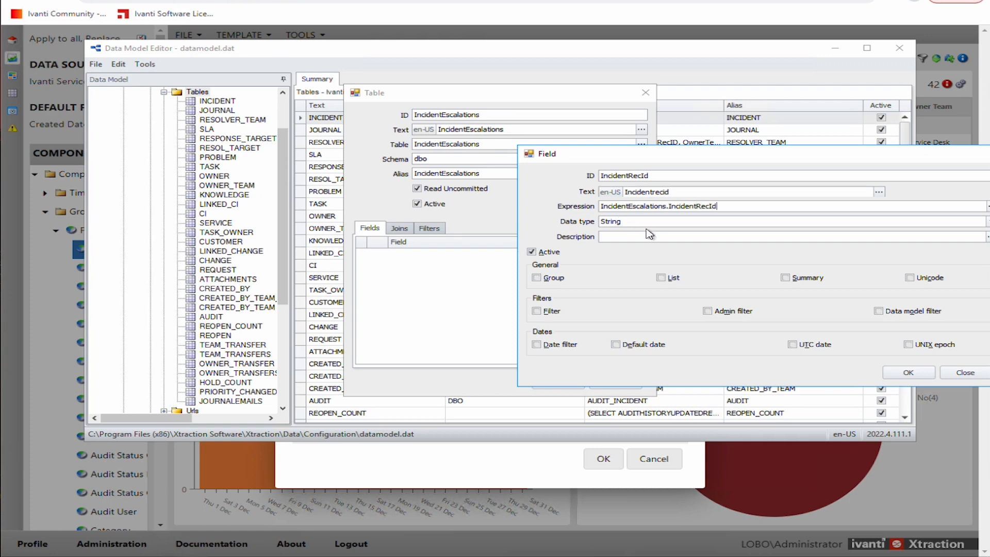
Set the IncidentRecId field's data type to Binary and save the field.
drag(662, 157, 520, 147)
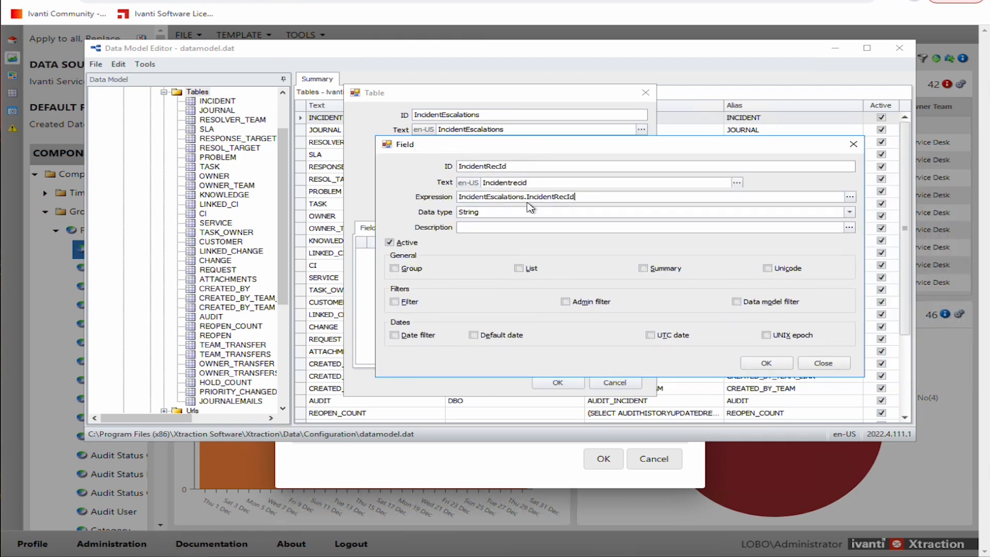
click(522, 215)
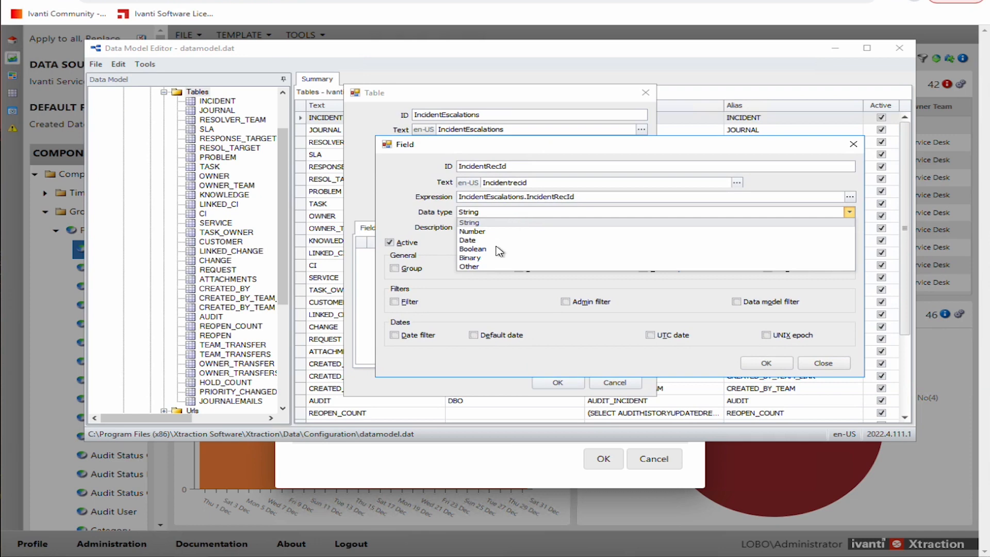
click(471, 258)
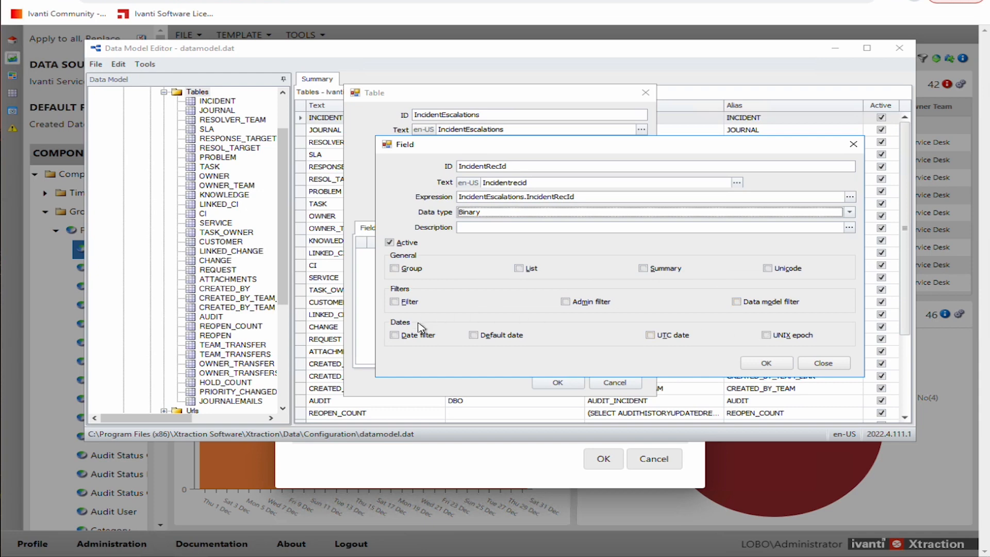
click(766, 363)
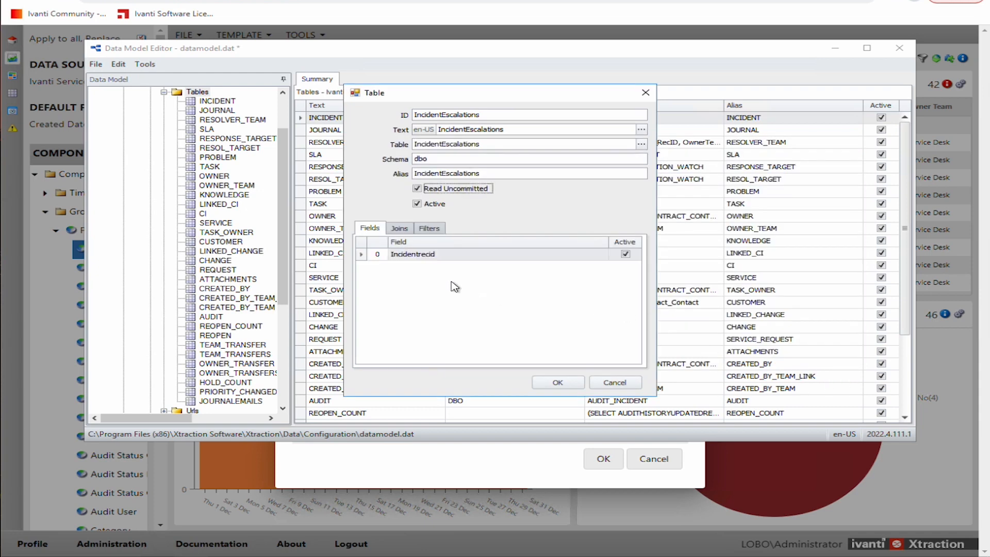
Add a new field to the IncidentEscalations table with the ID EscalationCreatedBy and the text Escalation Created User.
right_click(454, 287)
click(471, 283)
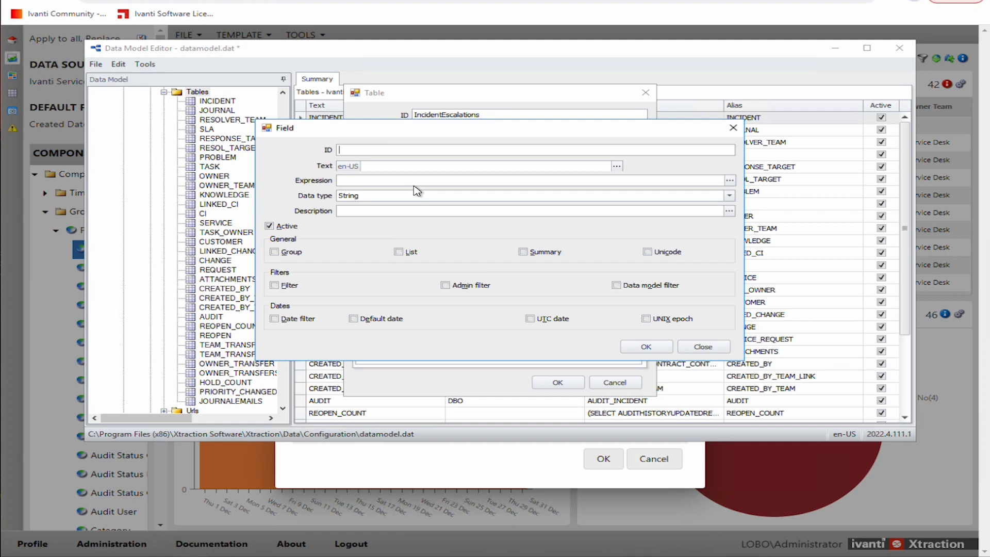
text(EscalationCreatedBy)
key(Tab)
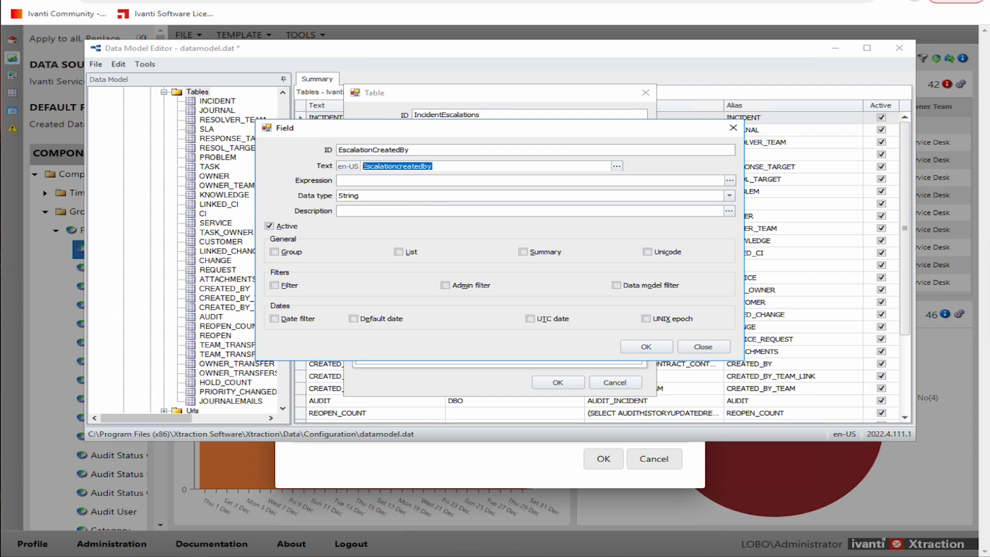
click(398, 166)
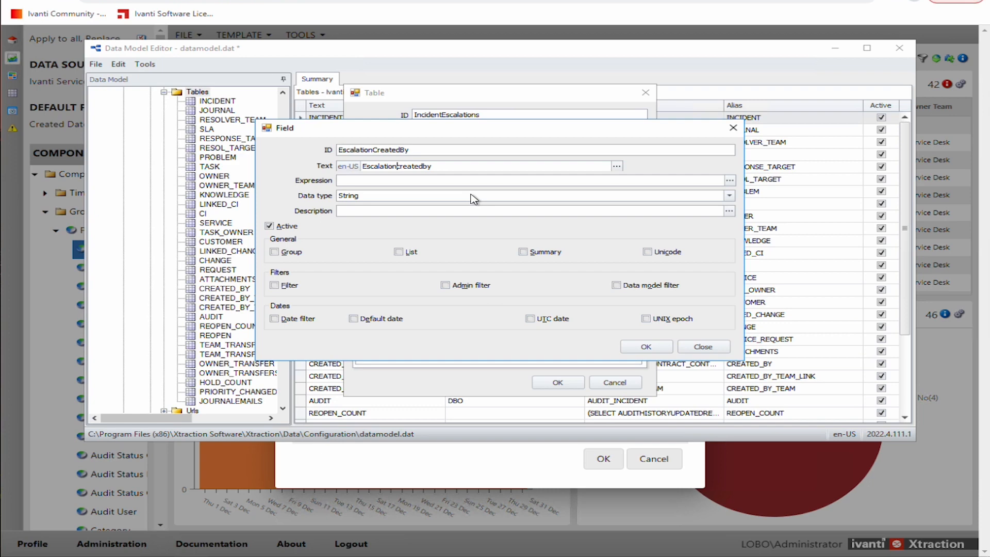
text(C)
Set the new field's expression to IncidentEscalations.CreatedBy, checking the column name in SQL Server Management Studio.
click(380, 180)
drag(407, 132, 670, 177)
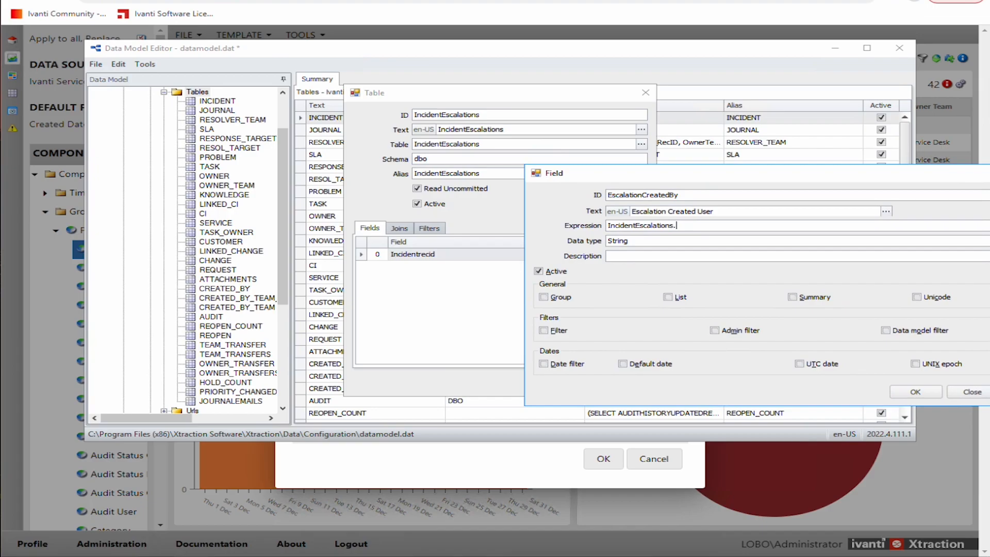
key(alt+Tab)
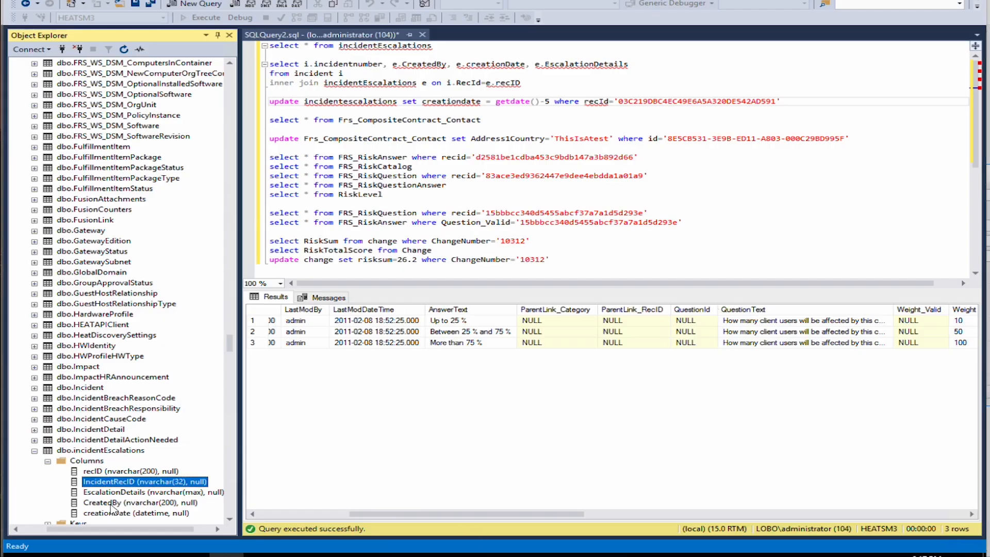
key(alt+Tab)
text(Cre)
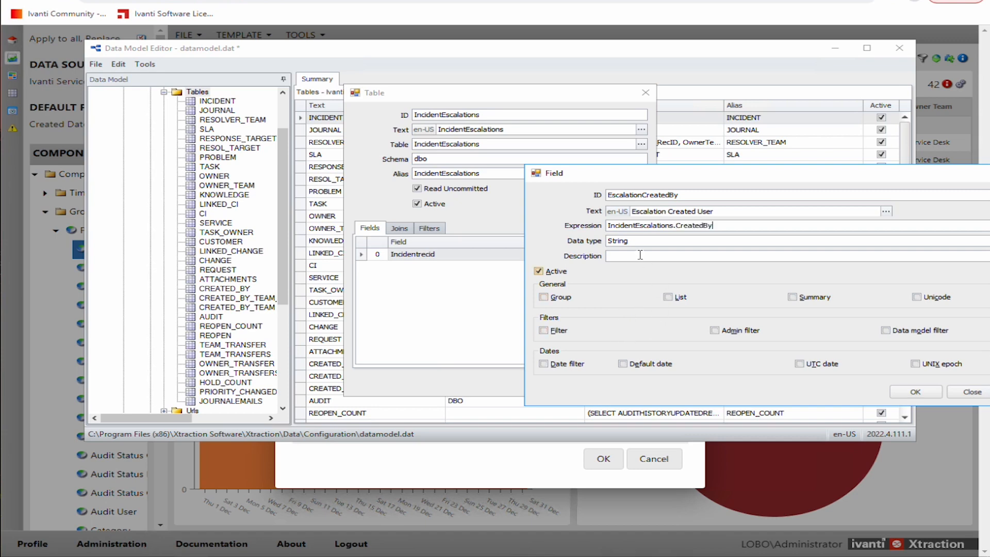
Enable Group, List, Summary and Filter for the EscalationCreatedBy field and save it.
drag(699, 169, 552, 142)
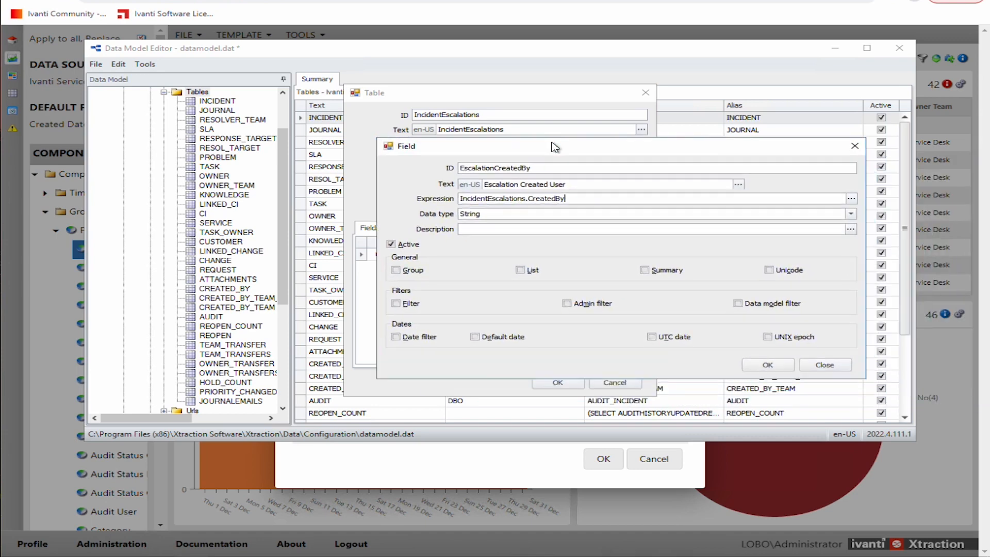
click(395, 270)
click(521, 270)
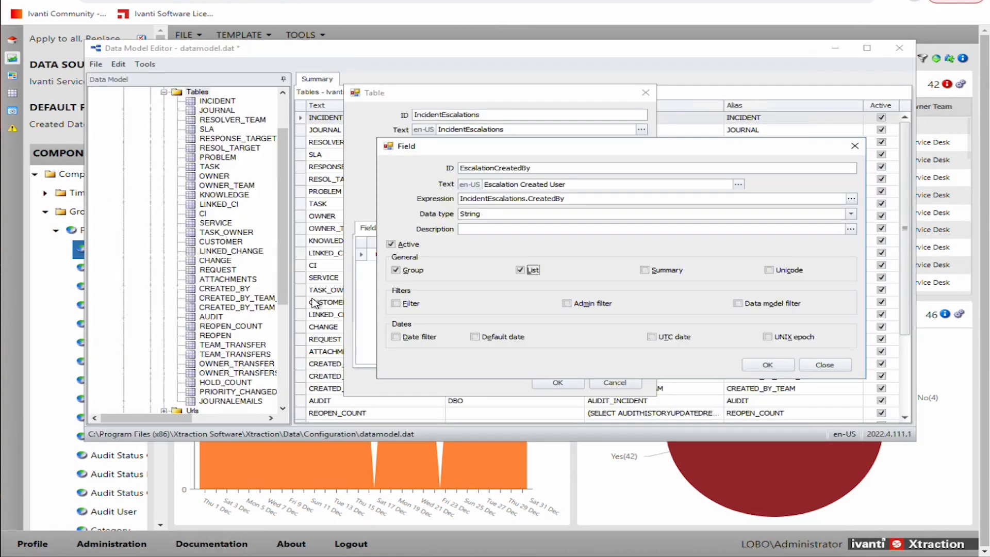
click(660, 269)
click(396, 304)
click(768, 365)
Add another field to the IncidentEscalations table with the ID IncidentEscalationDetails and the text Escalation Details.
right_click(390, 291)
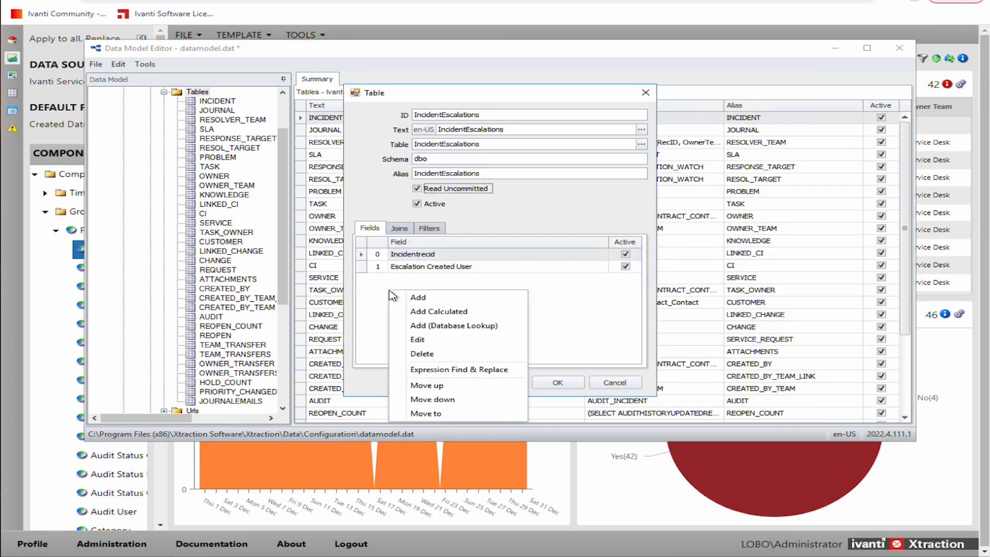
click(419, 298)
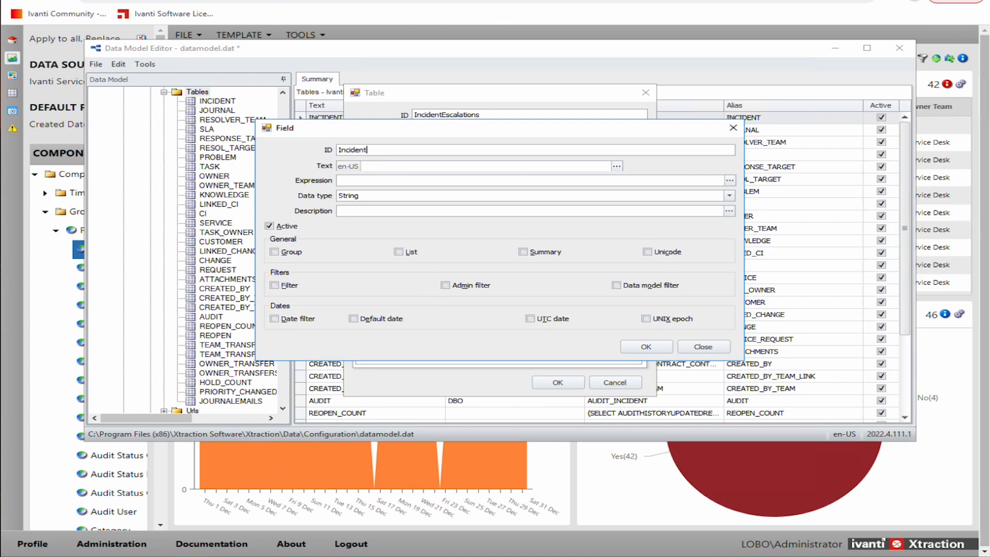
key(alt+Tab)
text(Es)
click(395, 167)
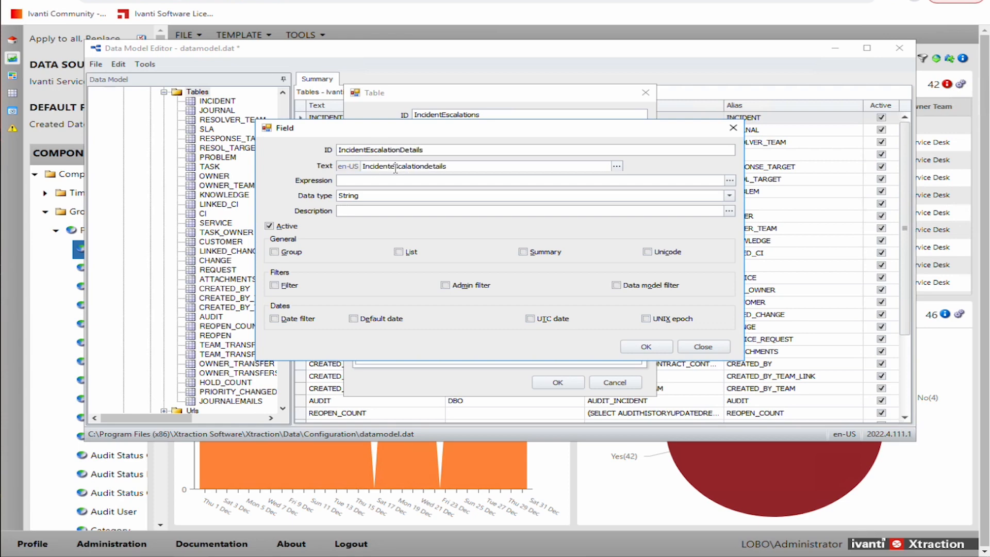
key(ctrl+a)
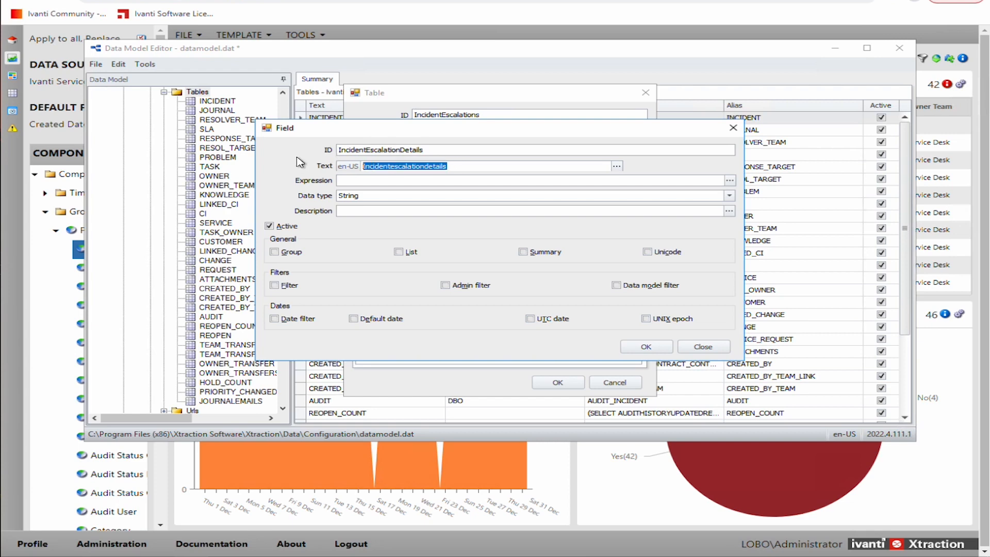
text(Es)
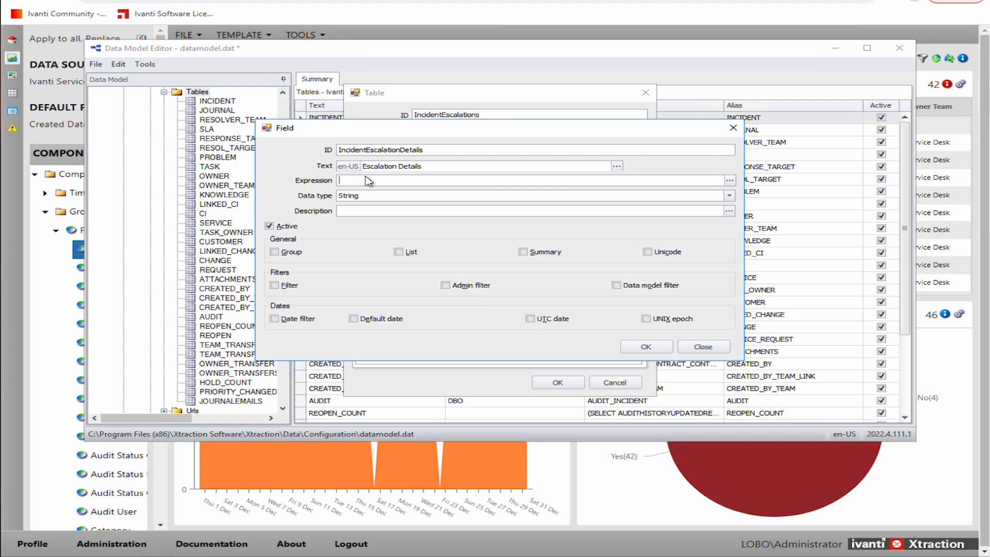
Set the Escalation Details field's expression to IncidentEscalations.EscalationDetails, checking the column name in SQL Server Management Studio.
drag(356, 128, 458, 183)
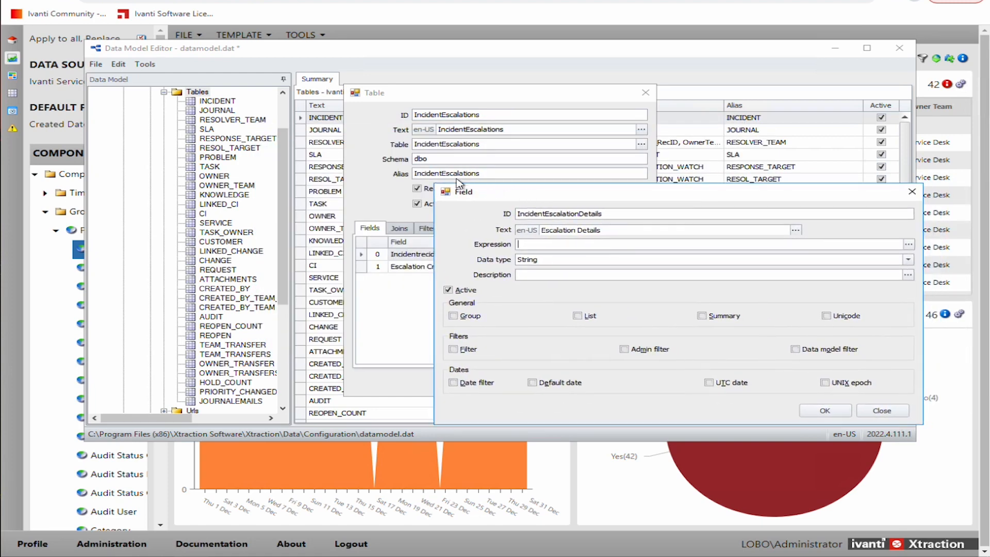
text(IncidentEscalations.)
key(alt+Tab)
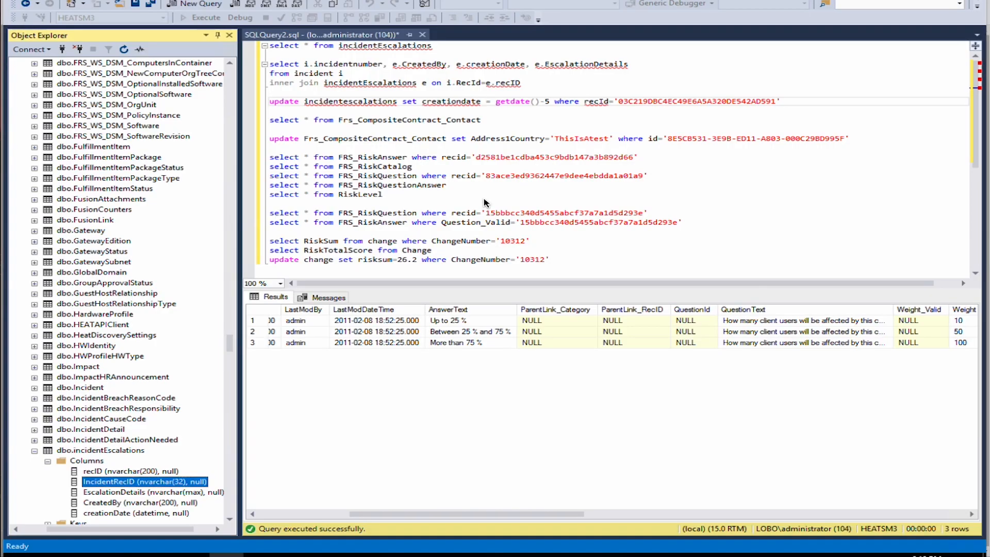
key(alt+Tab)
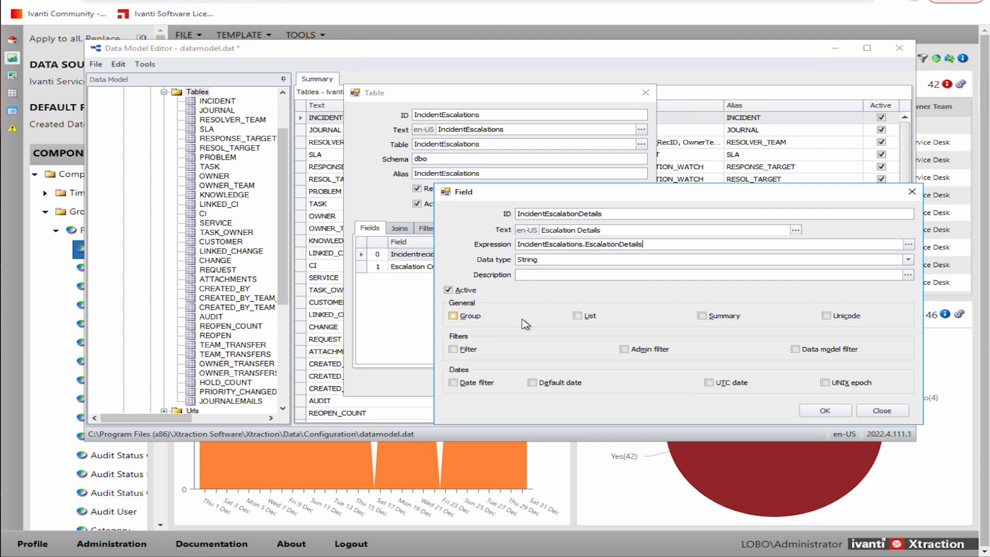
Enable List and Filter for the Escalation Details field and save it.
click(577, 316)
click(454, 350)
click(817, 411)
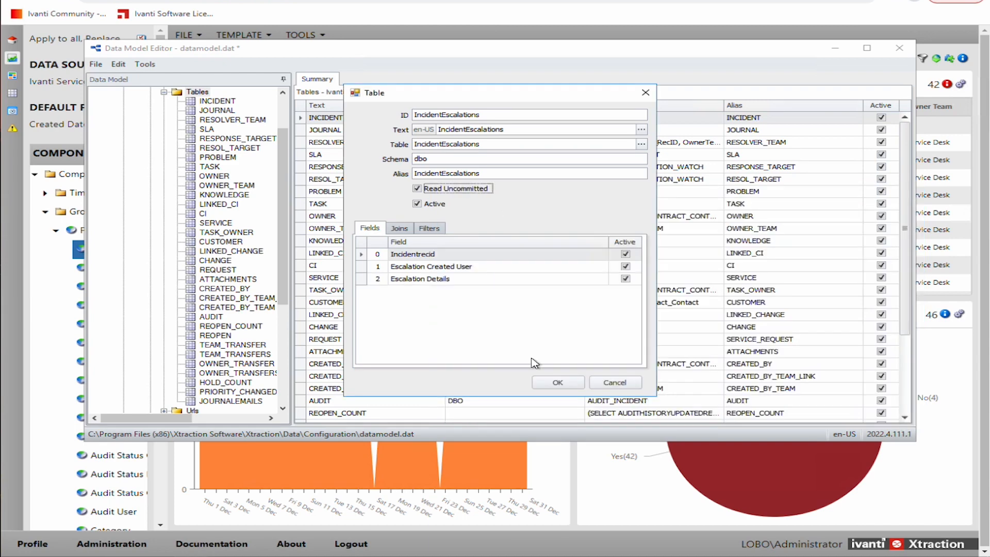
Review the new table's field list, save the IncidentEscalations table, and display its field summary from the data model tree.
click(429, 271)
click(438, 282)
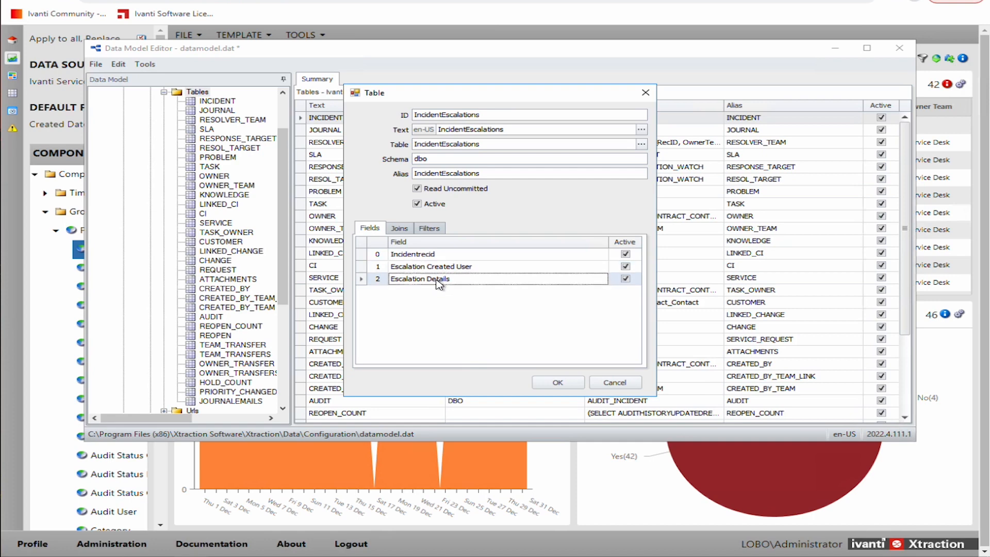
click(434, 257)
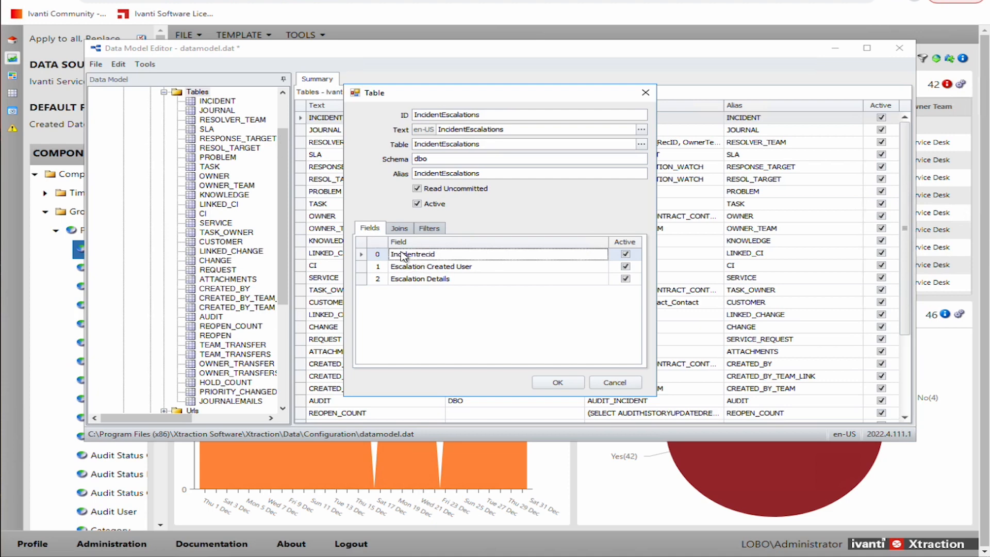
click(555, 383)
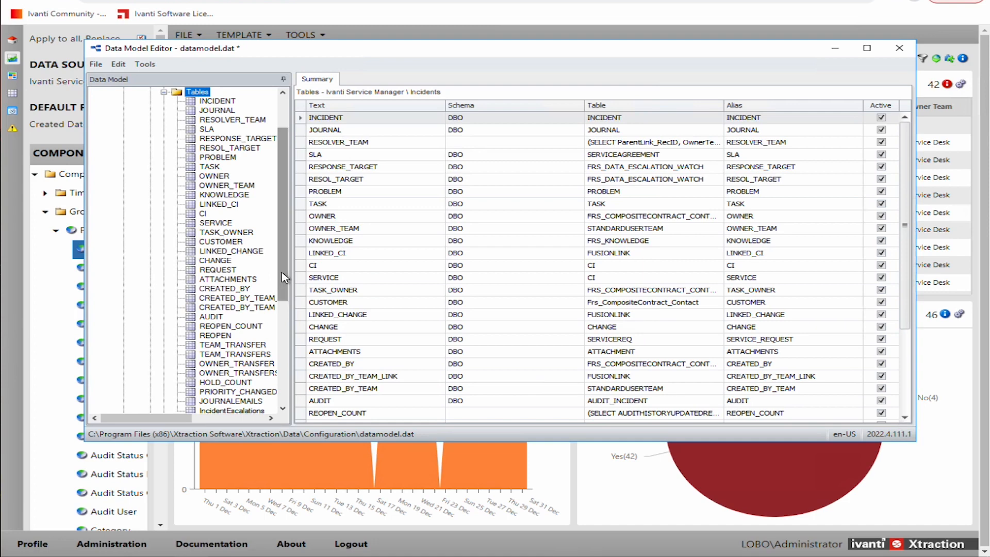
scroll(284, 278, down, 2)
click(252, 373)
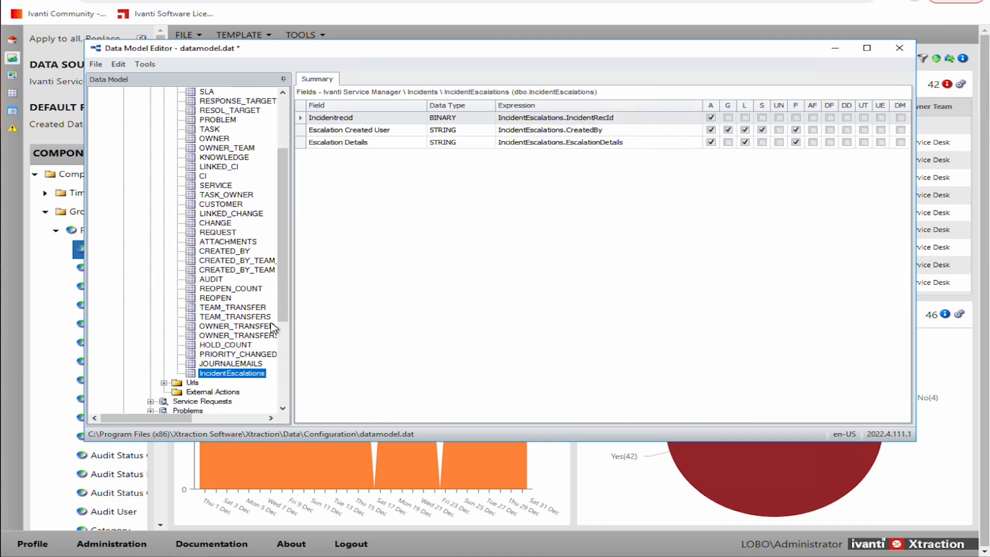
Start a new join on the Incidents view's INCIDENT table with IncidentEscalations as the join table.
scroll(283, 279, up, 5)
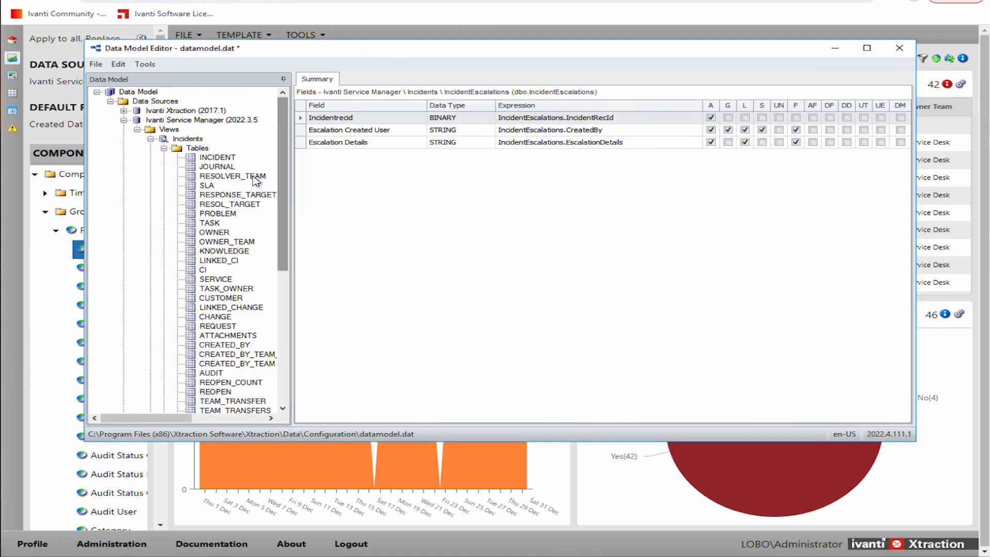
click(213, 157)
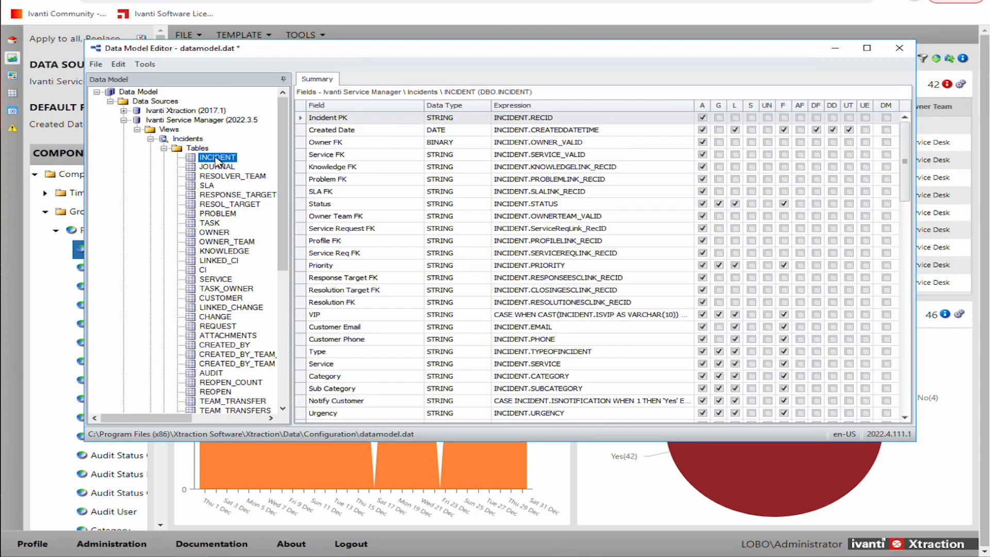
double_click(215, 158)
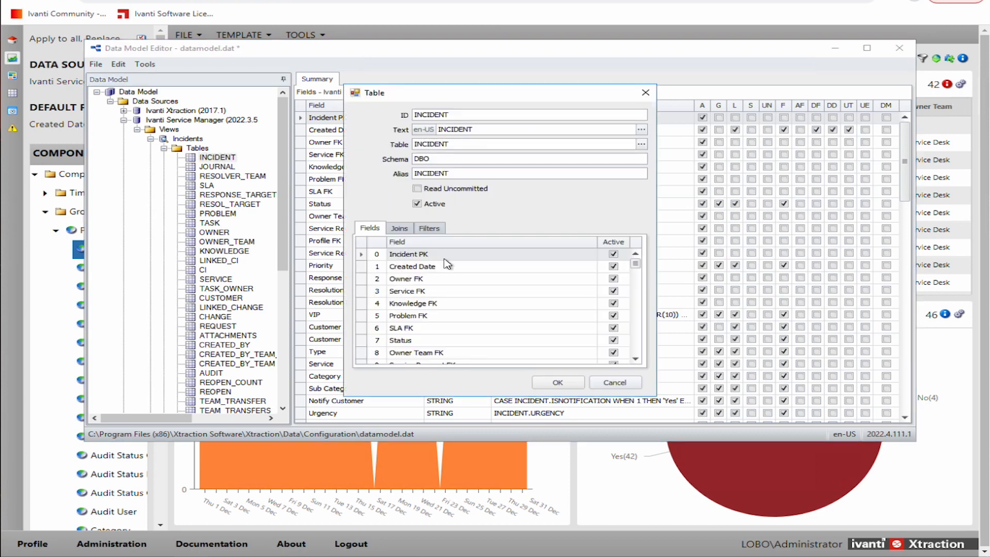
click(399, 230)
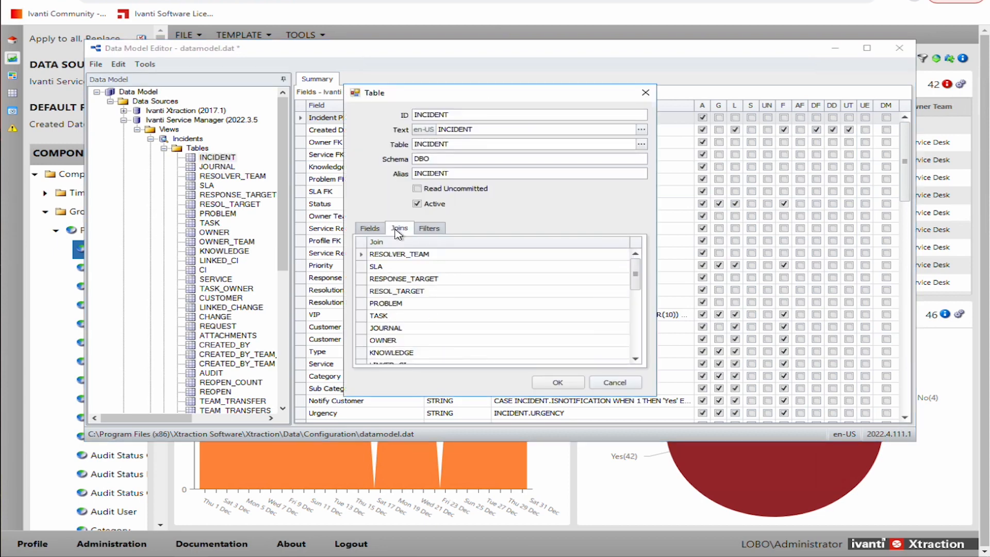
right_click(399, 268)
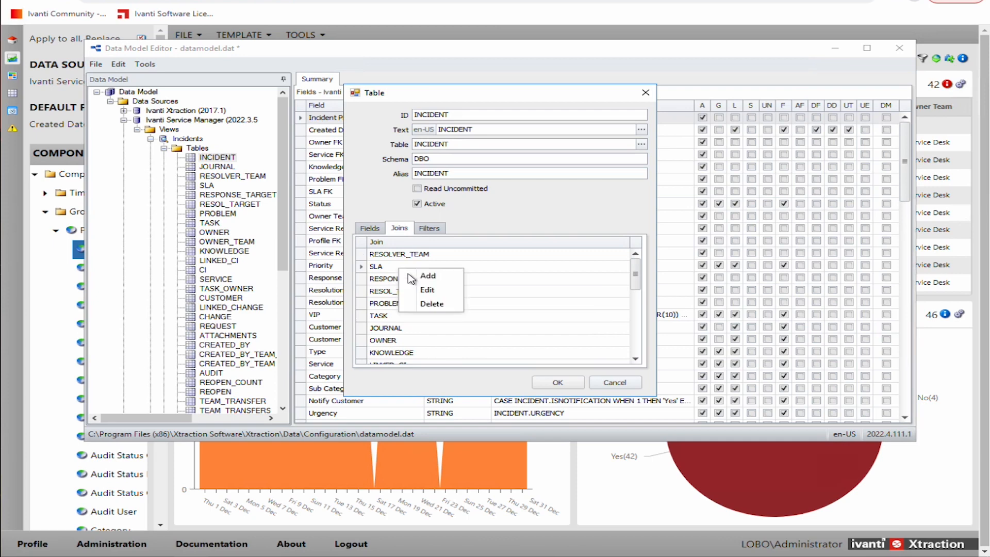
click(428, 275)
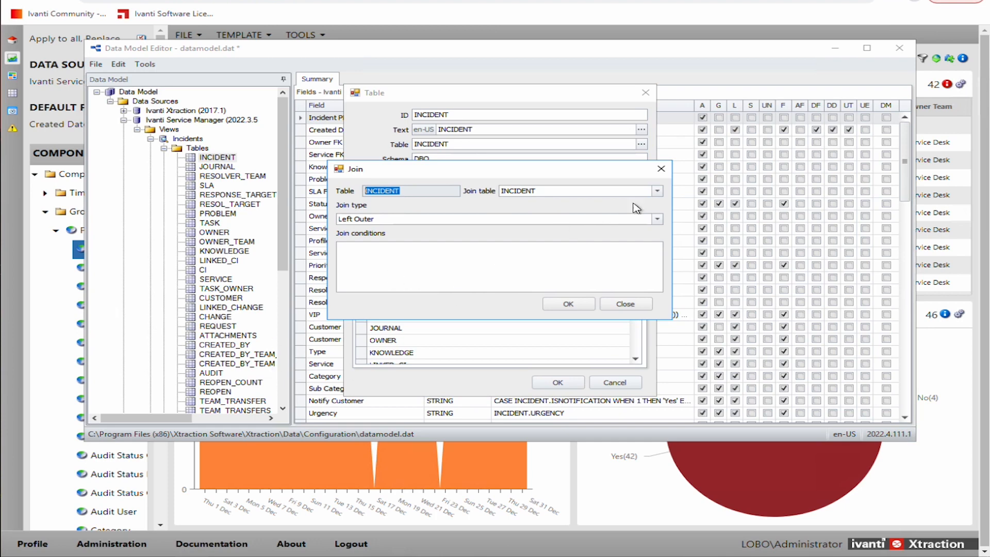
click(657, 191)
scroll(598, 230, down, 9)
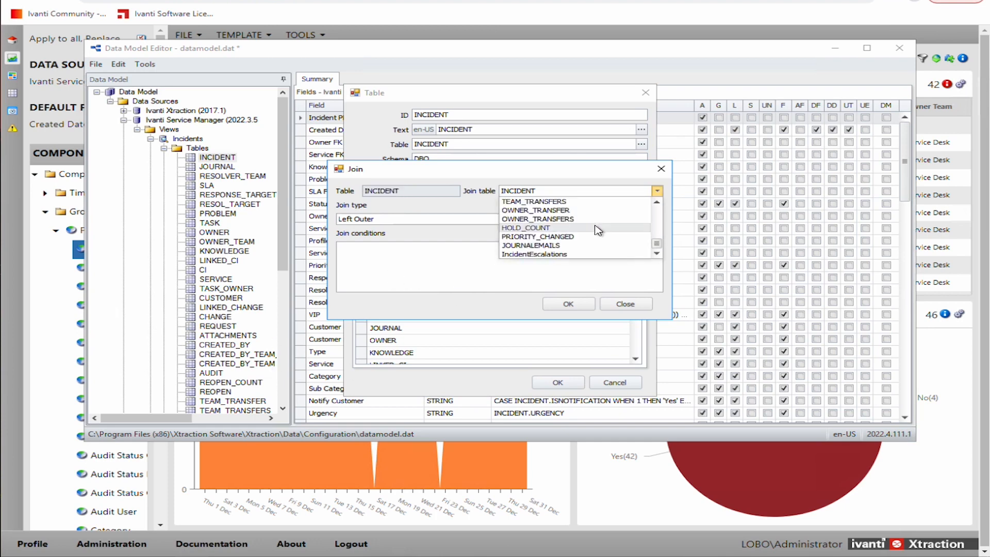
click(535, 254)
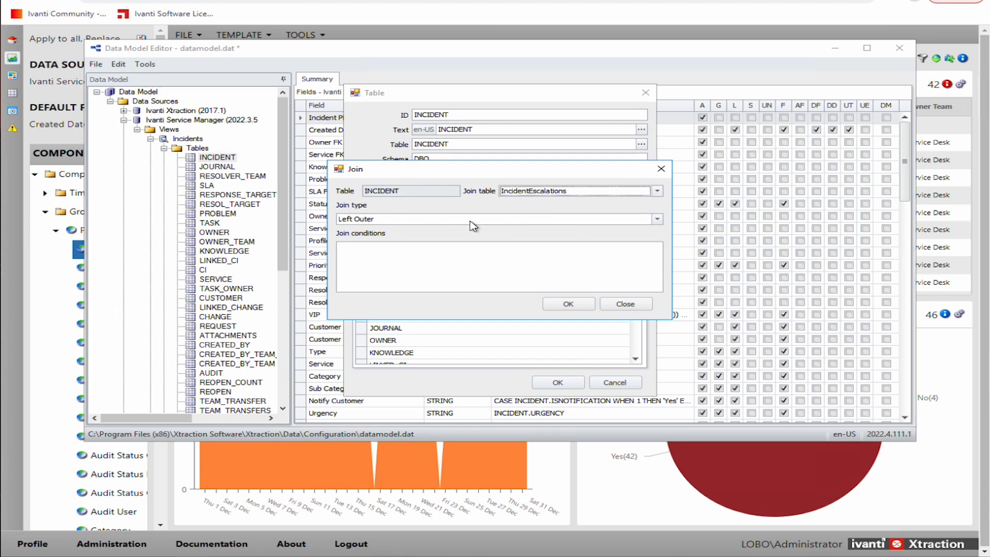
Set the join type between INCIDENT and IncidentEscalations to Left Outer.
click(655, 220)
click(657, 221)
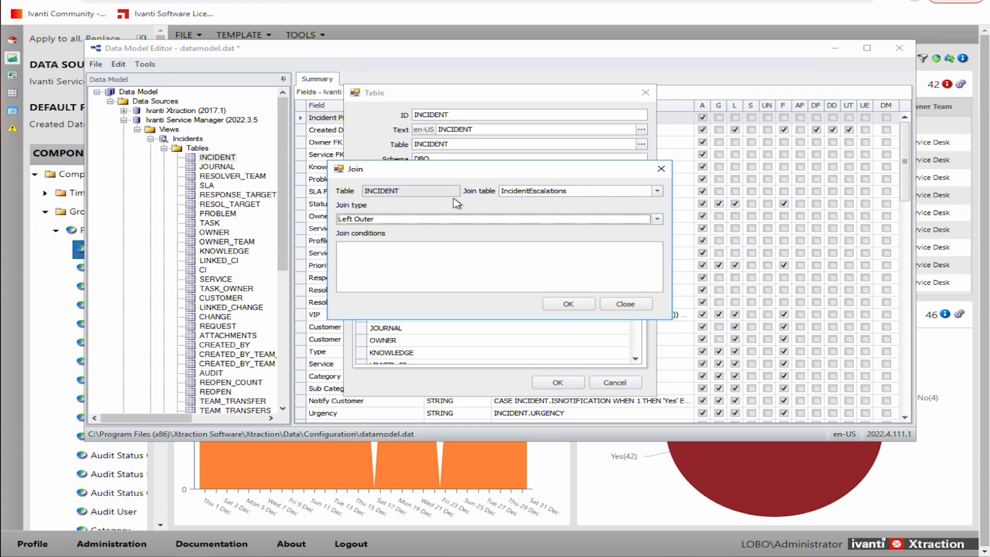
click(658, 219)
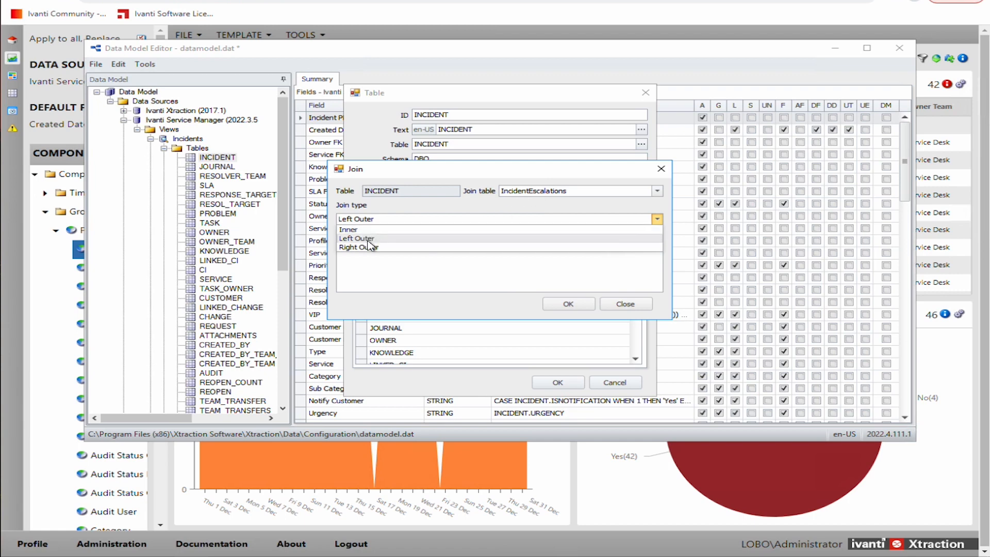
click(390, 239)
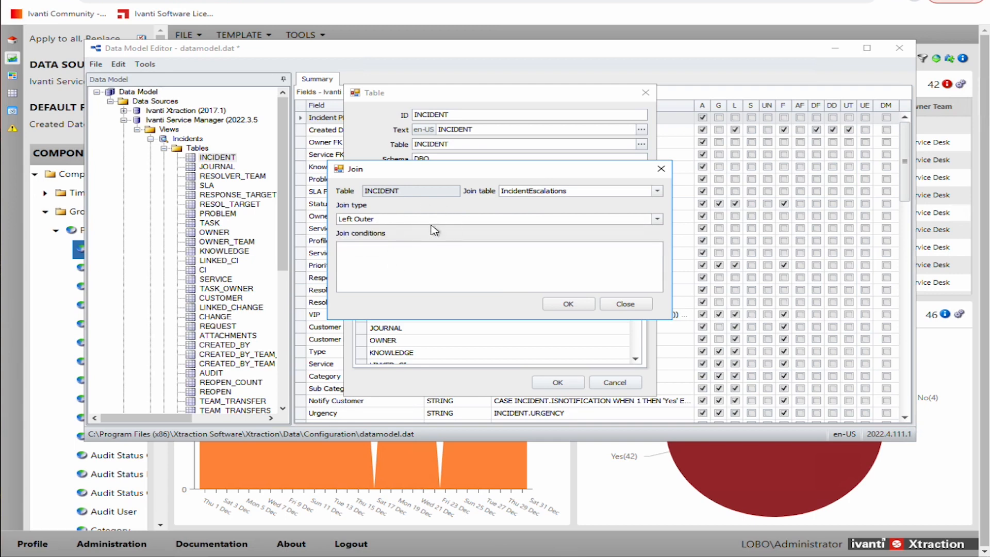
Add a field join condition matching Incident PK to Incidentrecid, and save the join and the INCIDENT table.
right_click(402, 251)
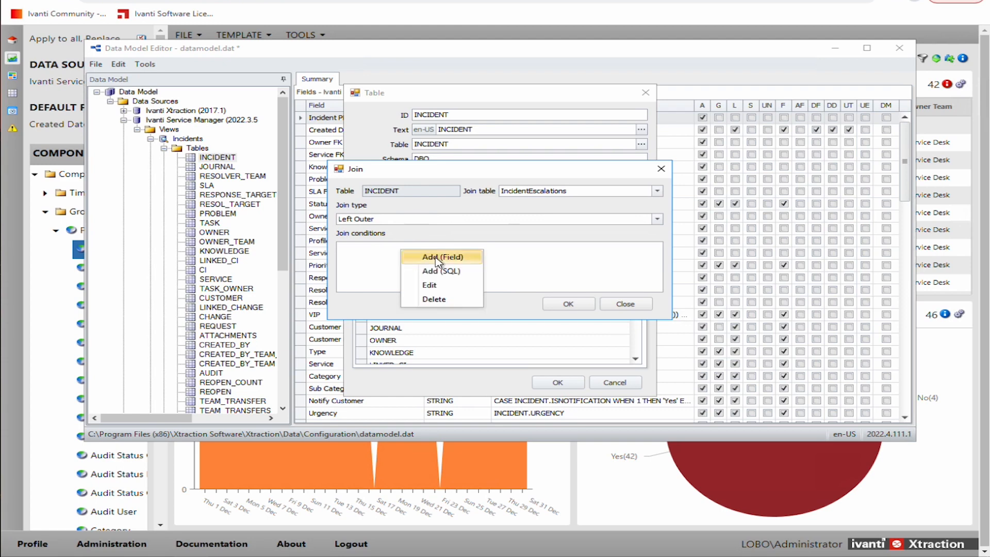
click(439, 258)
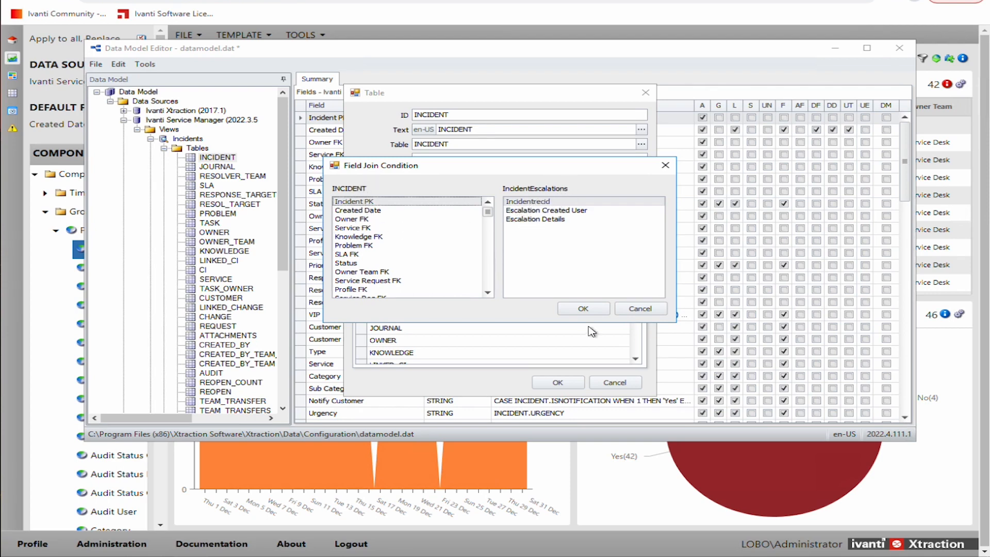
click(585, 308)
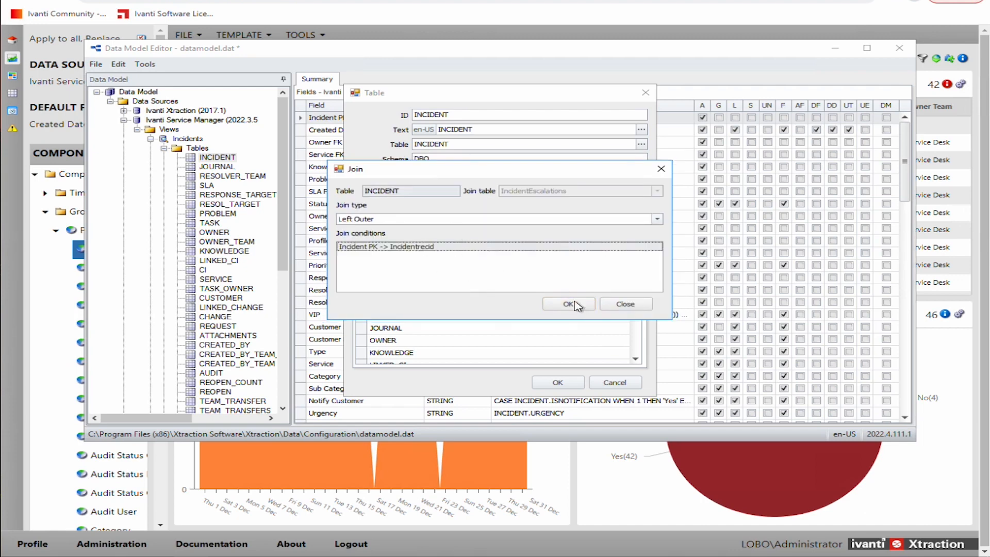
click(570, 305)
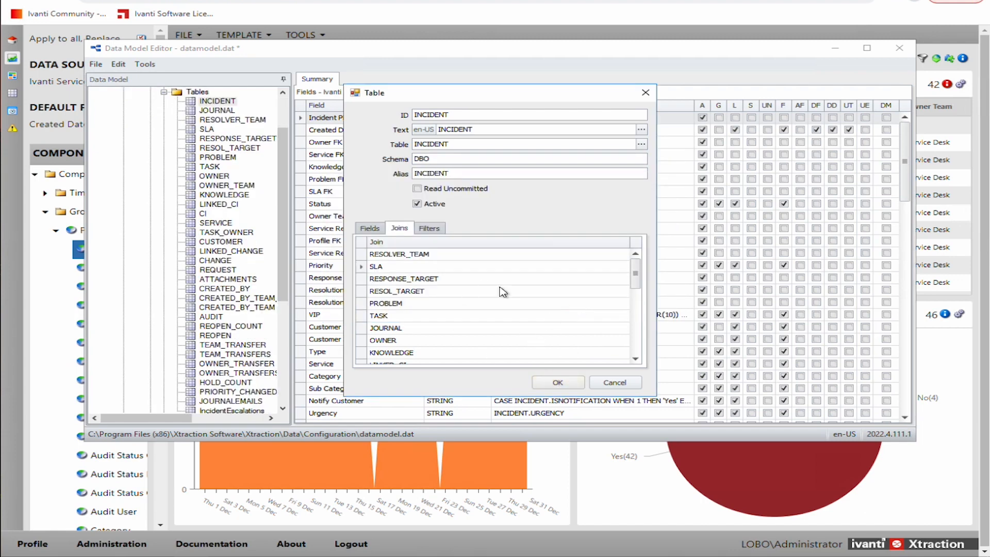
click(557, 382)
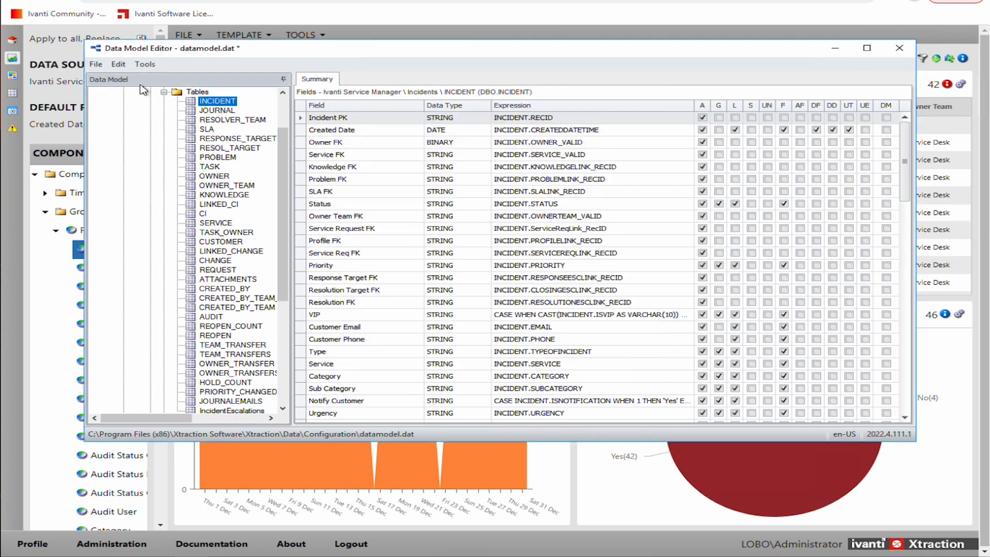
Save datamodel.dat and reload the data model from the Xtraction dashboard.
click(97, 64)
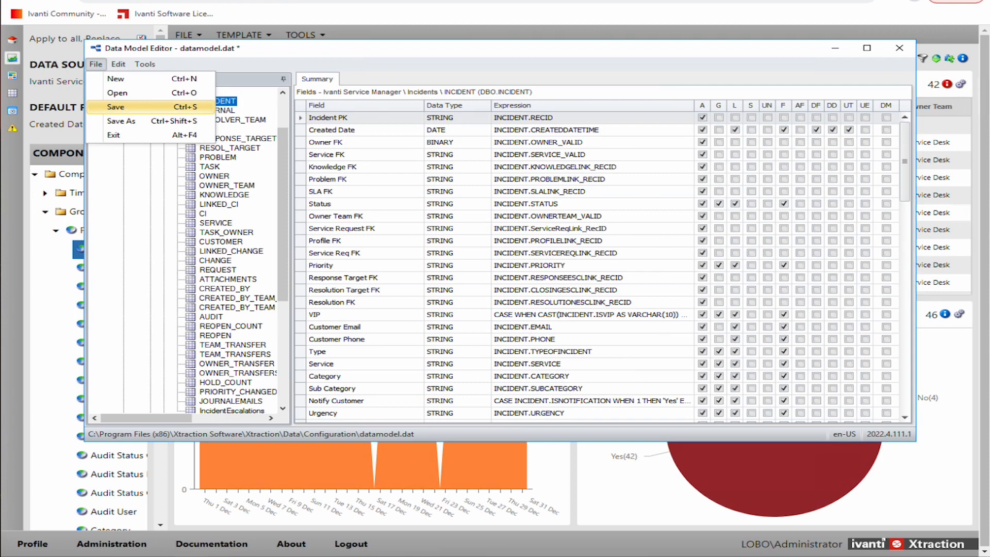
click(115, 107)
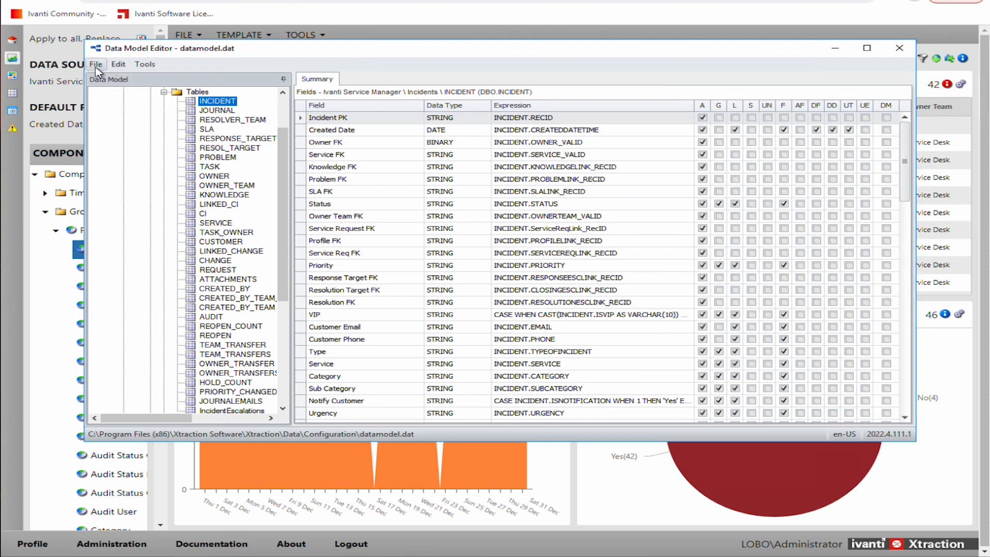
click(432, 15)
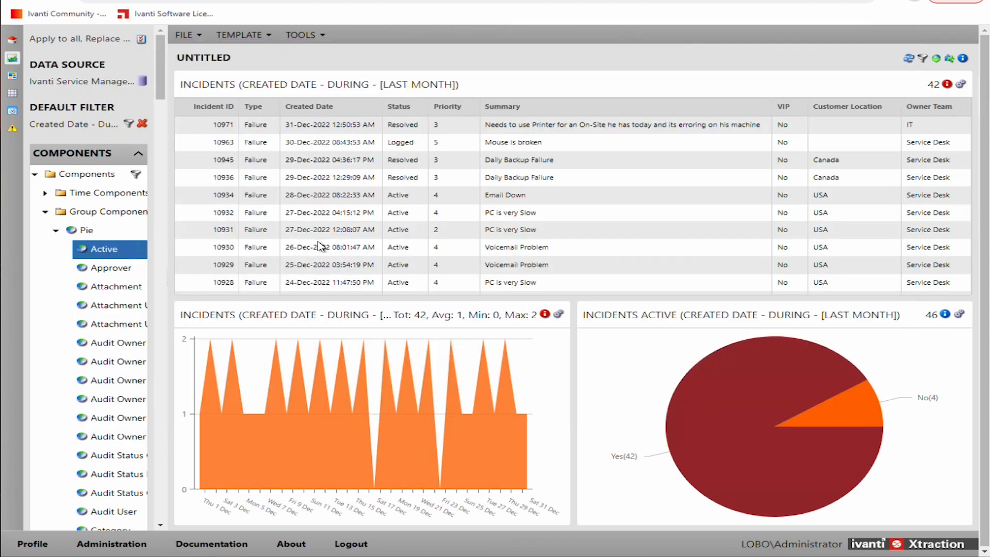
click(133, 550)
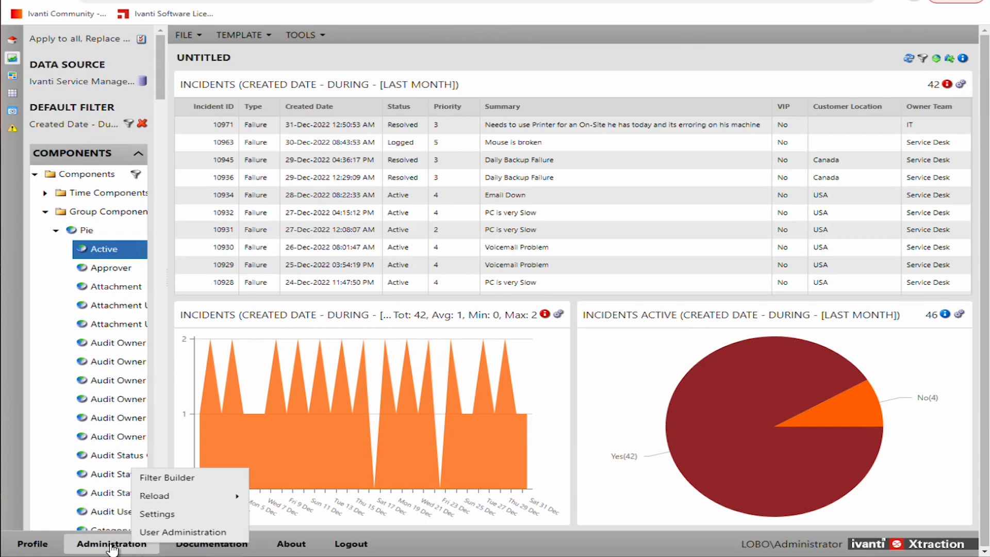
mouse_move(157, 497)
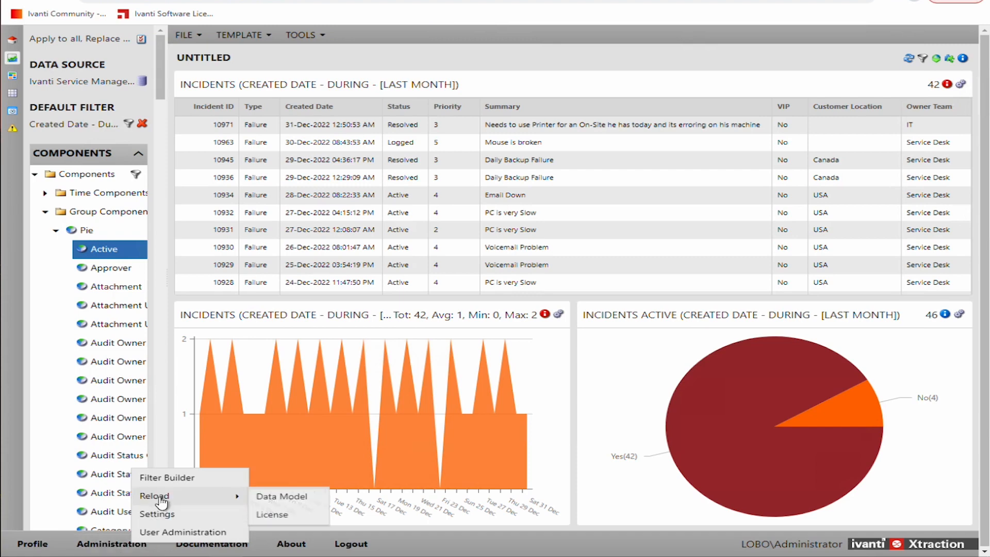
click(297, 501)
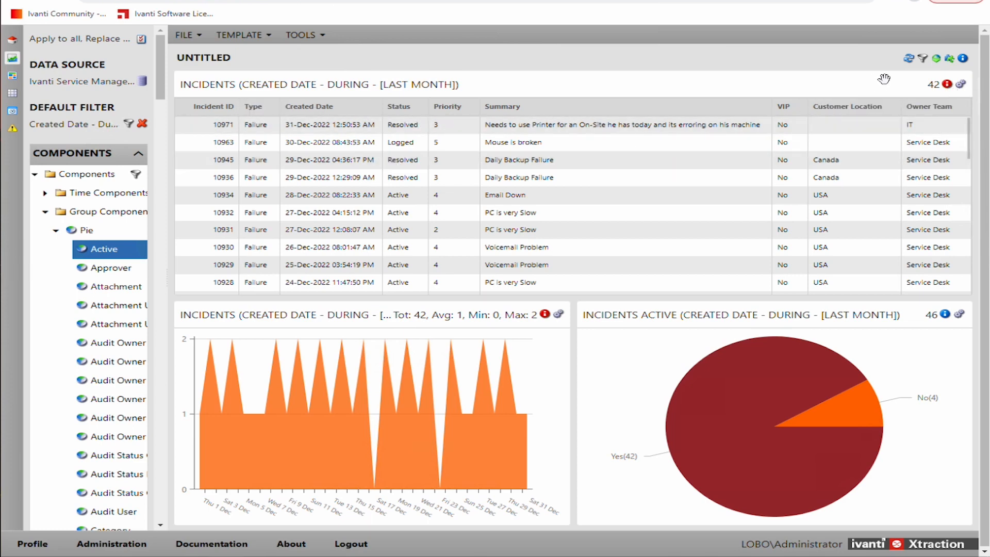
Add Escalation Created User and Escalation Details, in that order, as the first columns of the Incidents list component.
click(948, 87)
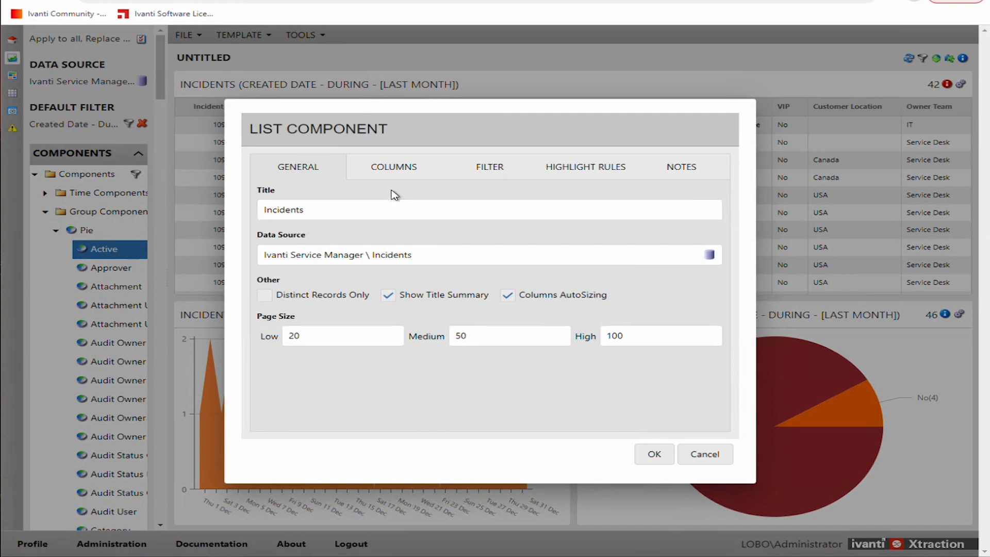
click(397, 174)
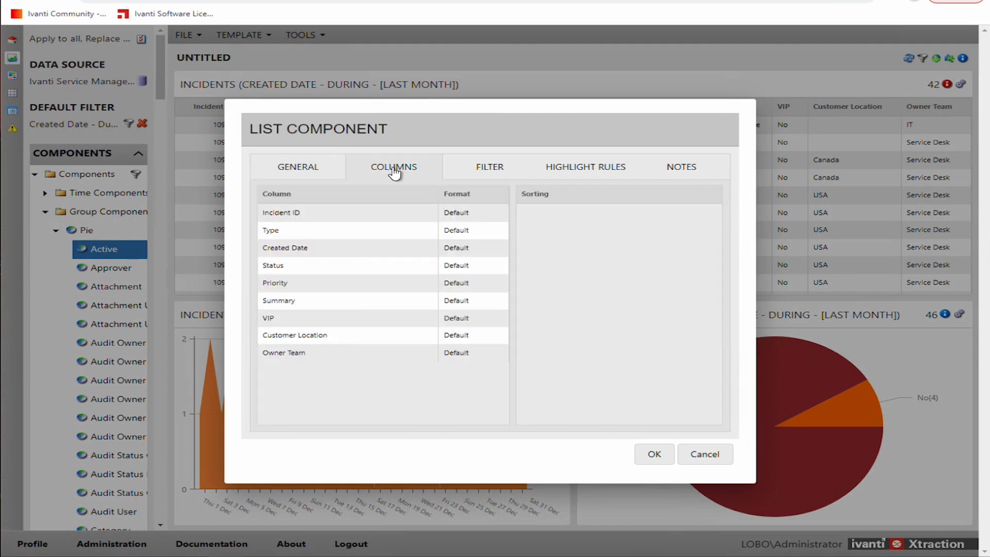
right_click(346, 308)
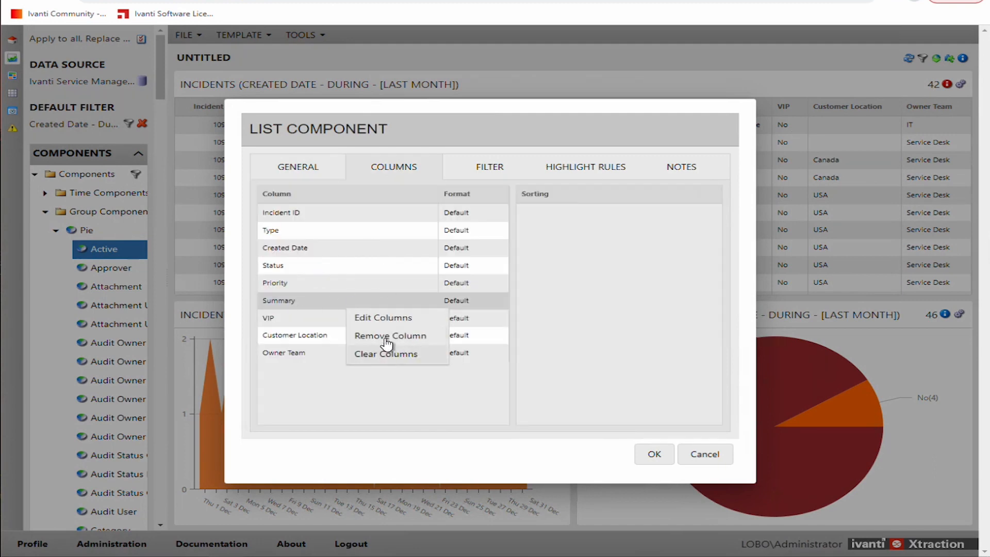
click(385, 318)
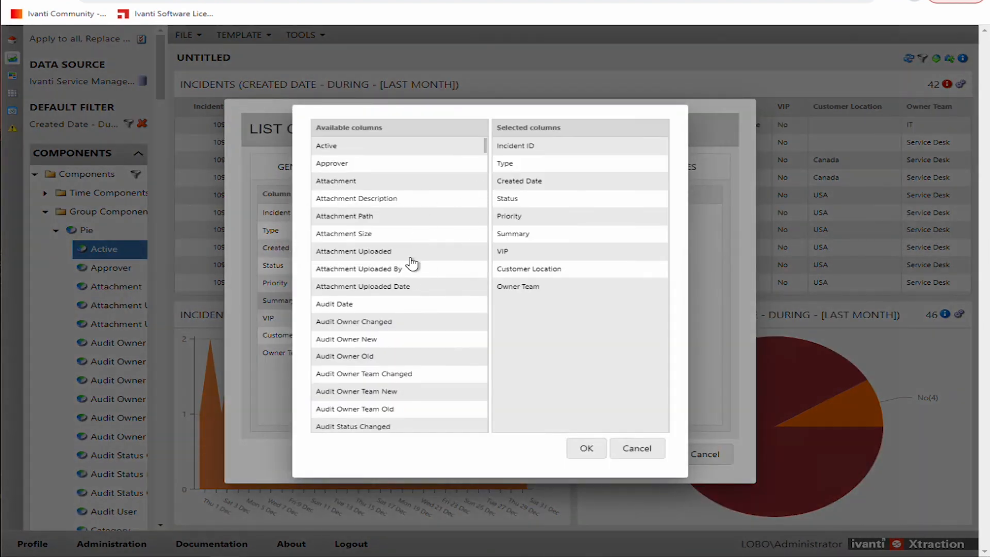
scroll(412, 265, down, 12)
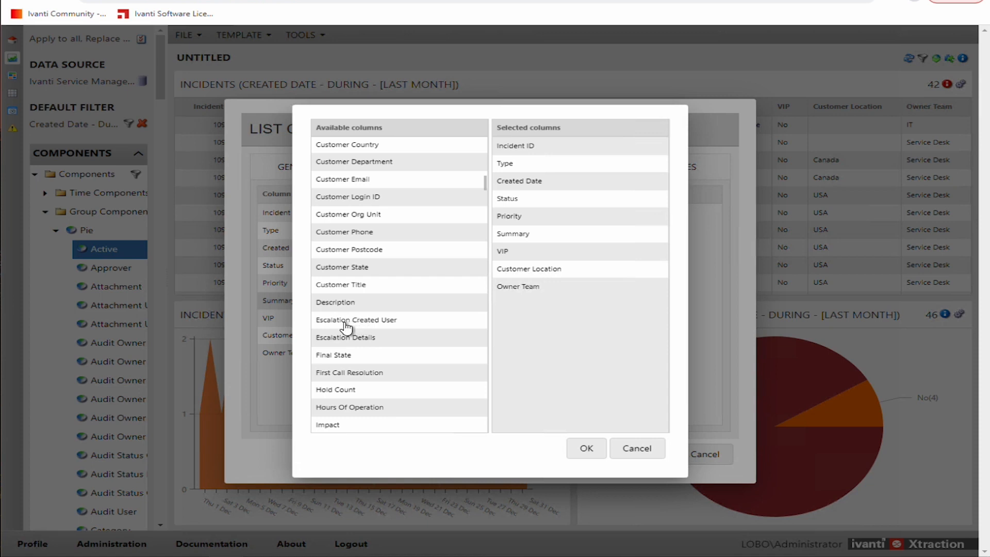
drag(347, 327, 551, 324)
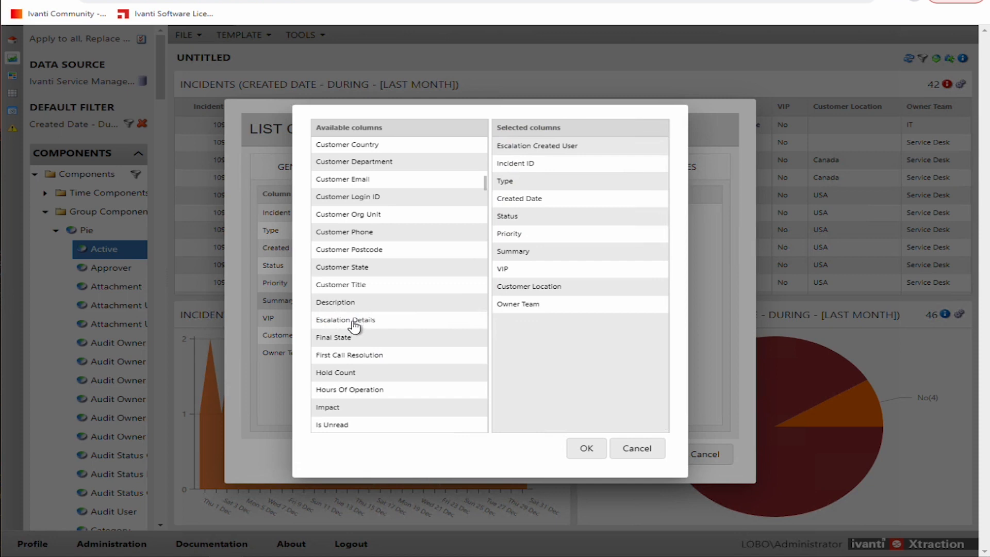
drag(354, 323, 571, 333)
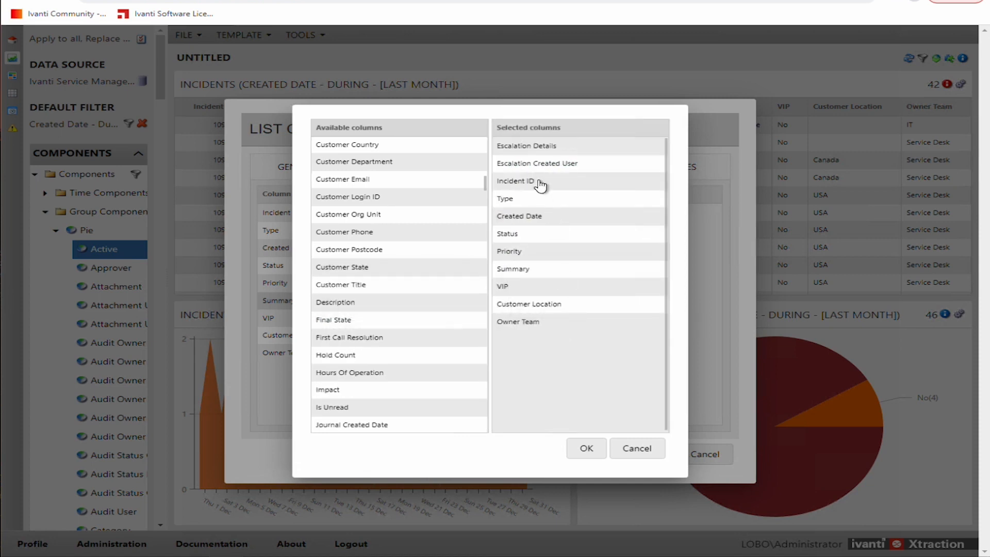
drag(553, 149, 531, 157)
click(585, 448)
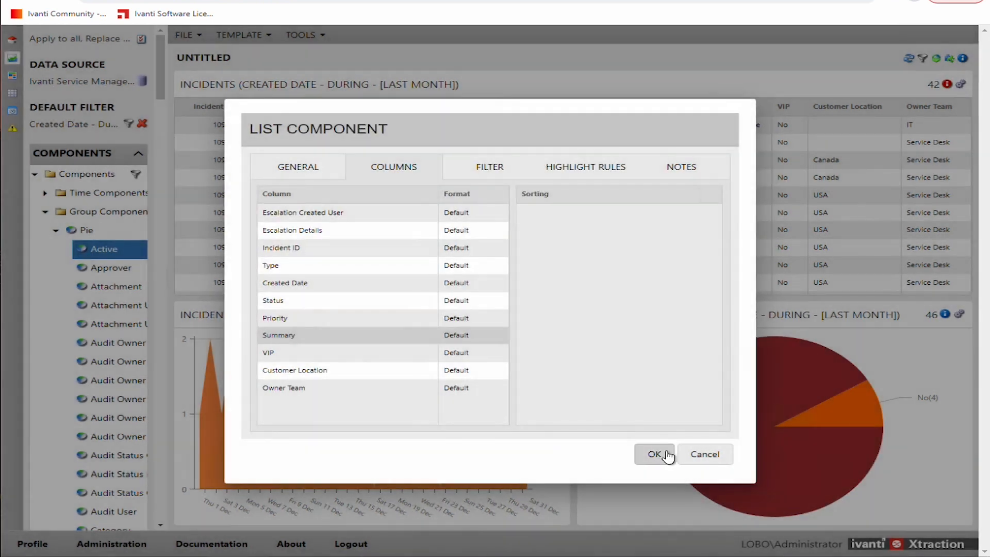
click(658, 455)
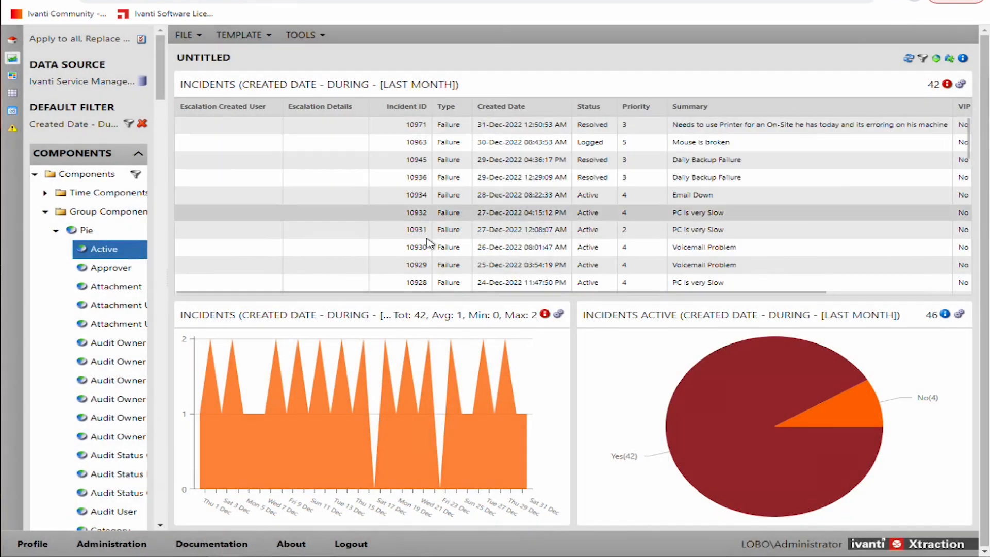
Sort the Incidents list by Escalation Created User and by Escalation Details to look for escalation records.
click(255, 111)
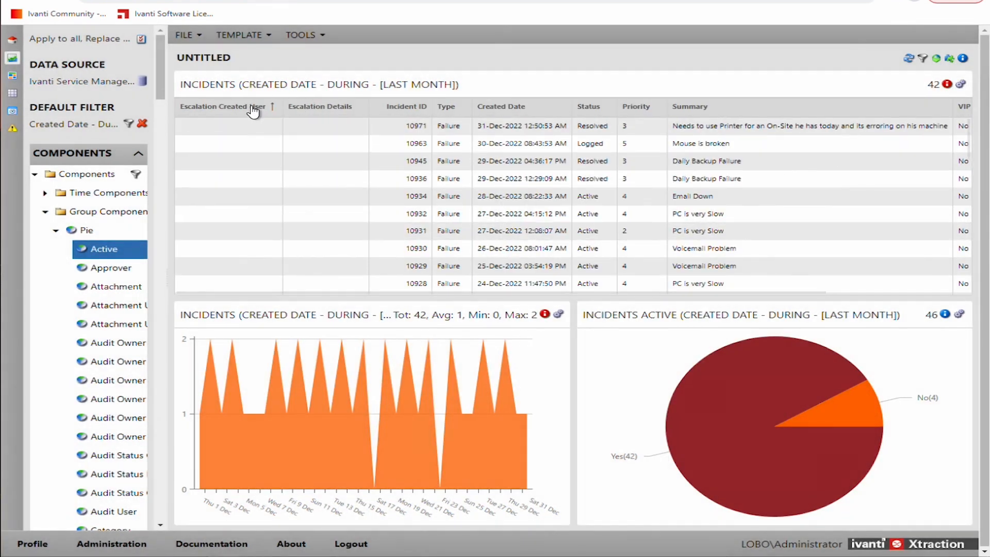
click(261, 112)
click(330, 112)
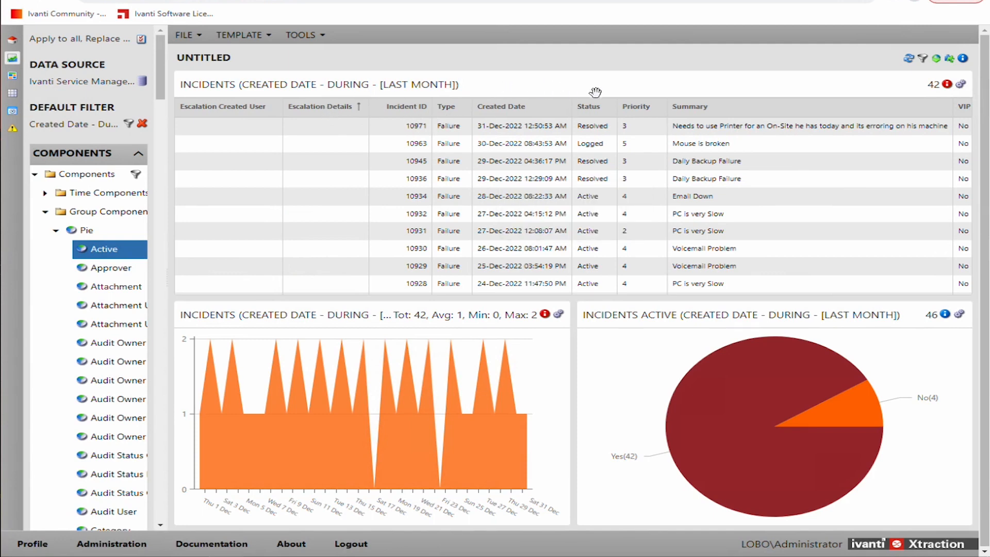
Reset the Incidents list component's filter to remove its last-month Created Date condition, and apply the change.
click(947, 85)
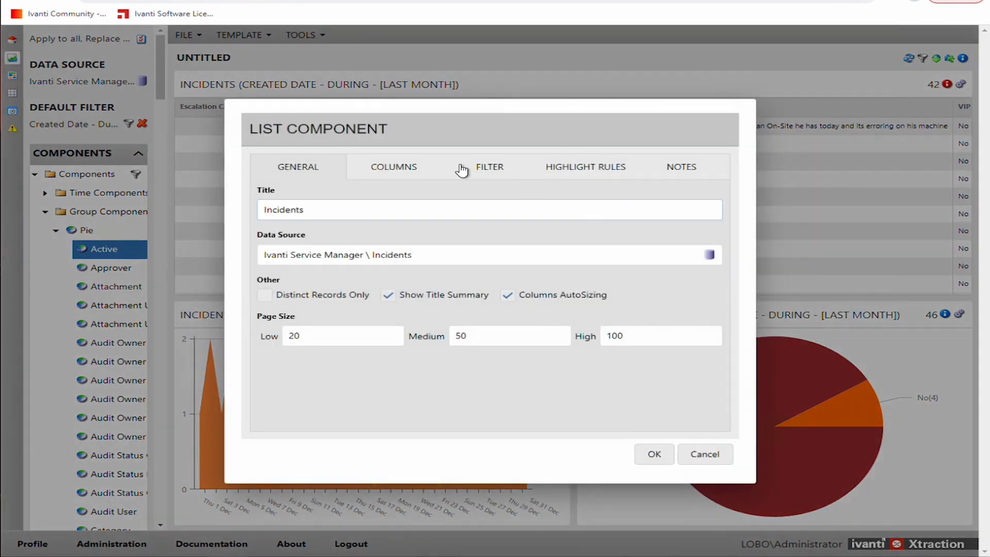
click(463, 167)
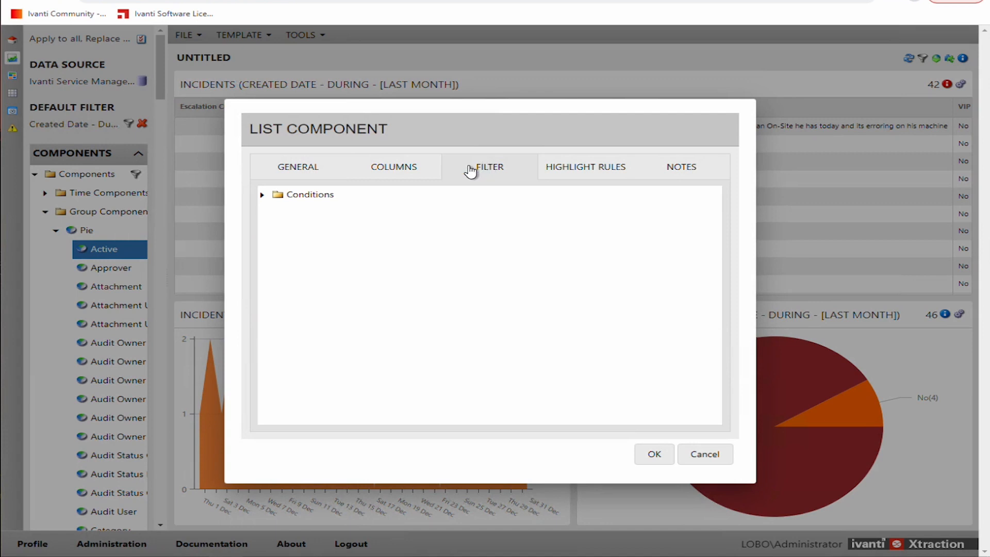
click(263, 195)
click(309, 213)
right_click(309, 214)
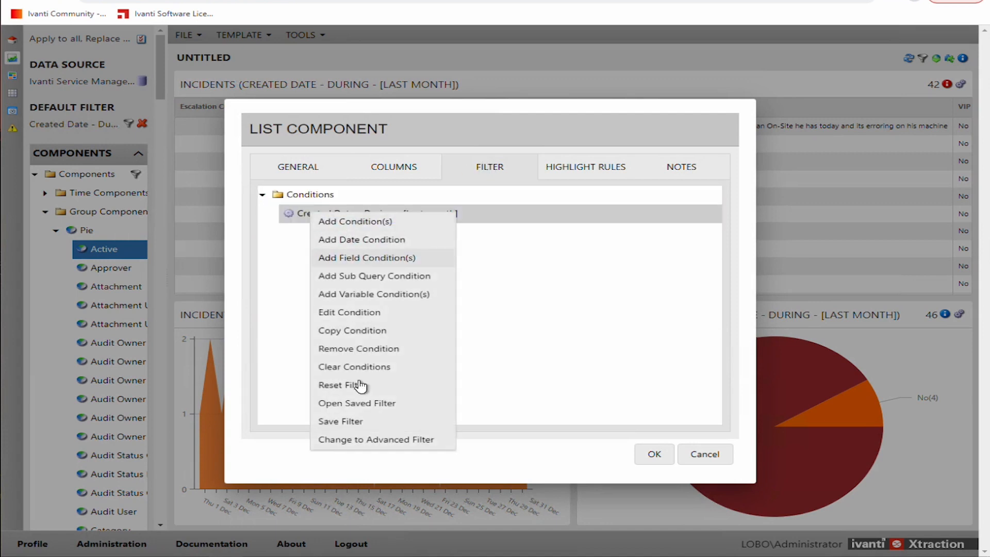
click(342, 385)
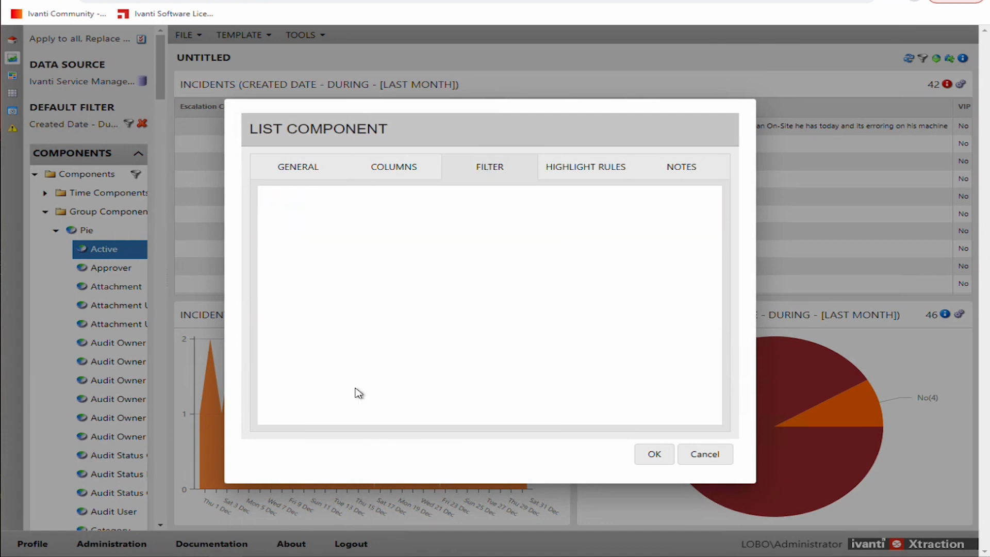
click(655, 454)
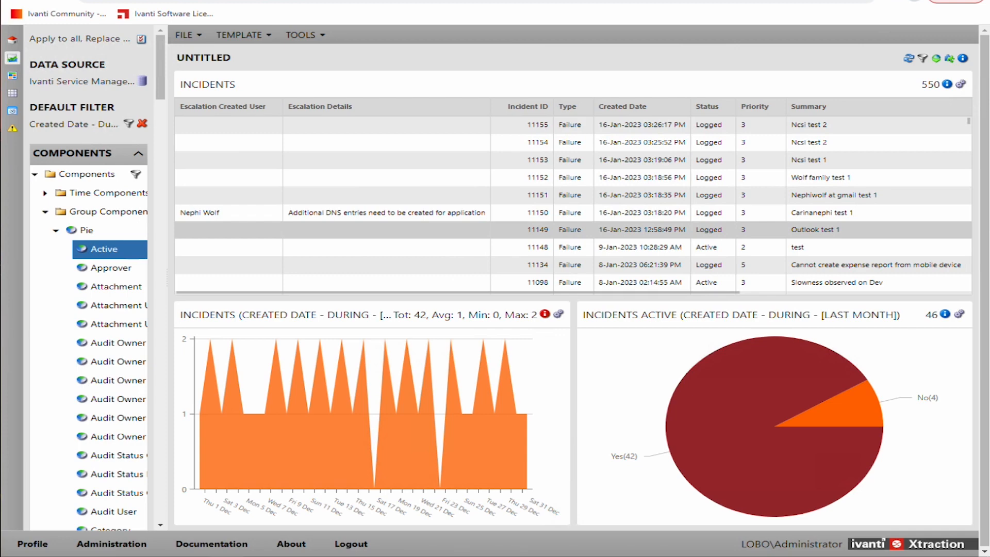
Switch to the Data Model Editor and open the INCIDENT table to view its field list and field options.
click(243, 556)
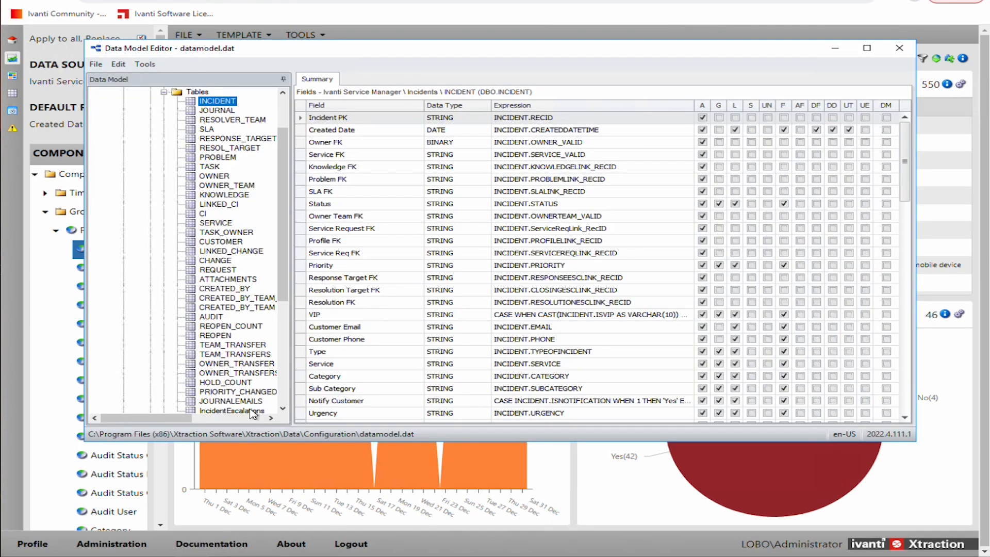
double_click(216, 103)
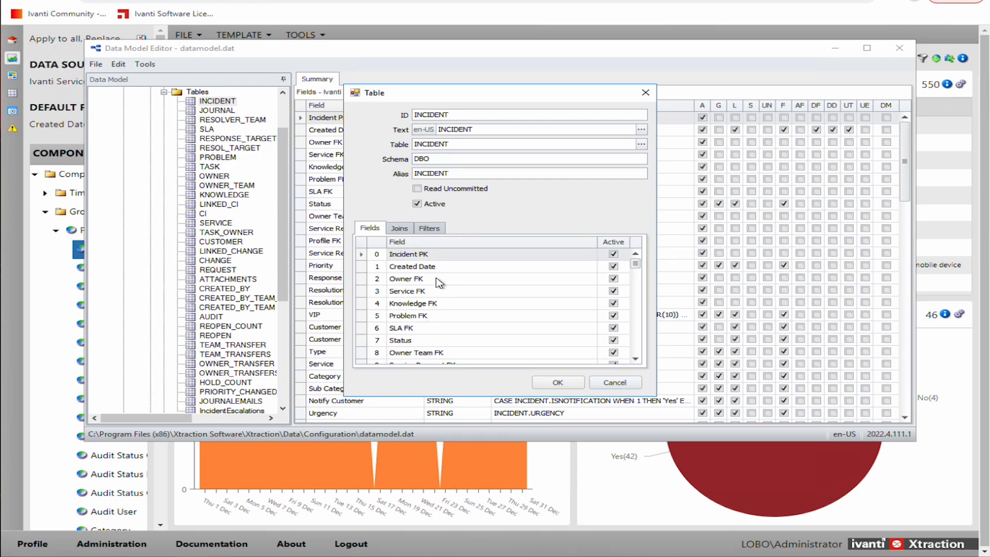
right_click(470, 295)
click(507, 300)
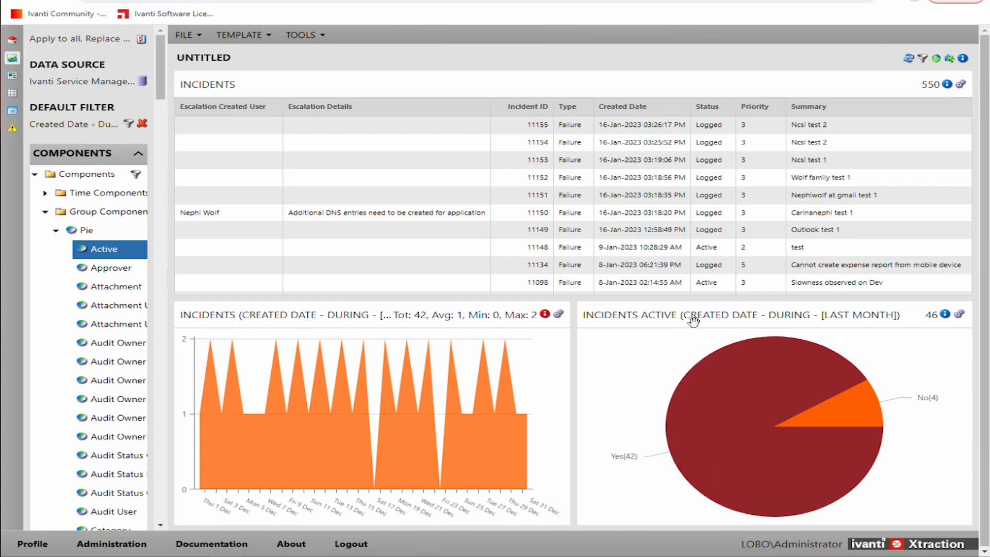
Open the Active series settings of the Incidents Active pie component in the dashboard to examine its filter.
mouse_move(731, 433)
mouse_move(943, 314)
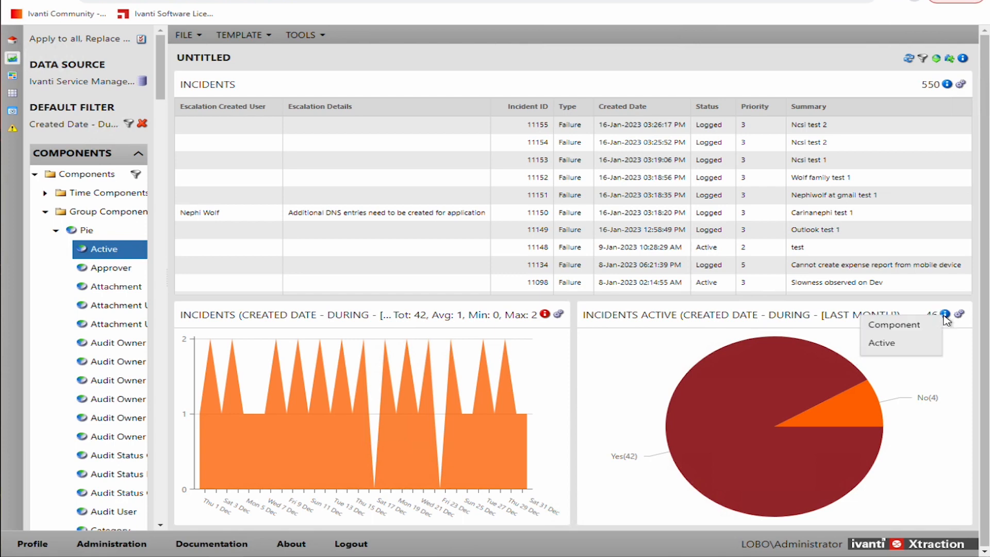
click(886, 344)
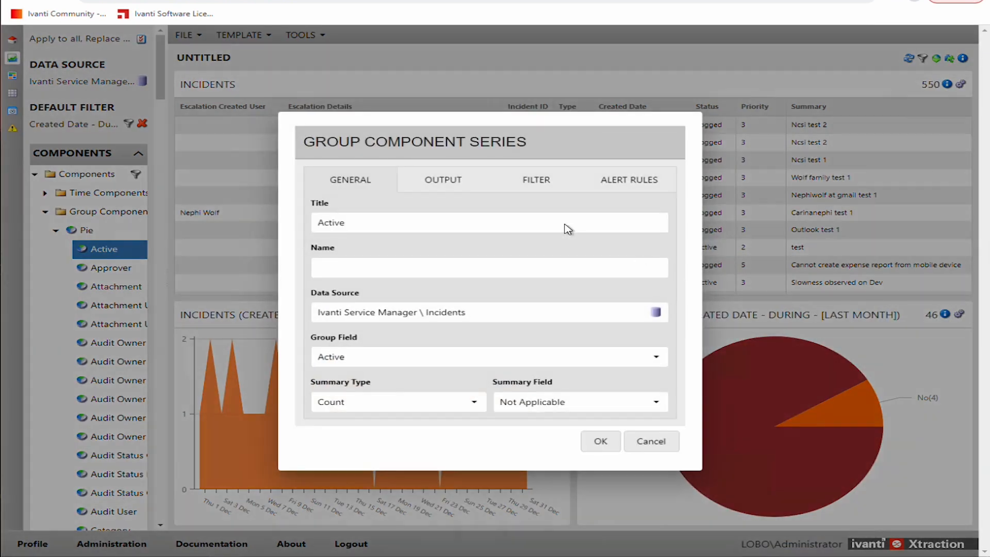
click(531, 181)
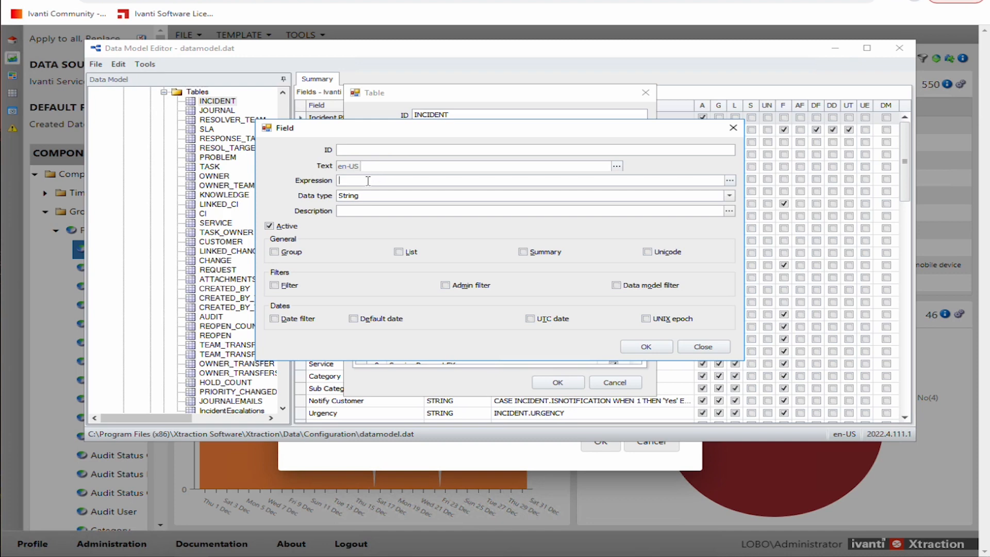
Dismiss the blank new field form, and try changing the INCIDENT table's source table name to INCIDENTREcords with the alias kept as INCIDENT.
drag(371, 137, 540, 183)
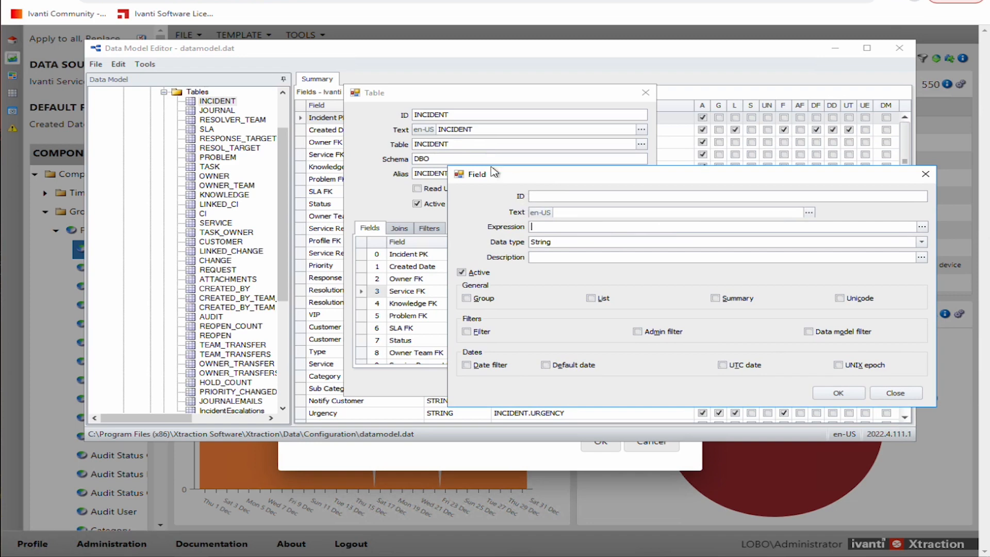
click(895, 393)
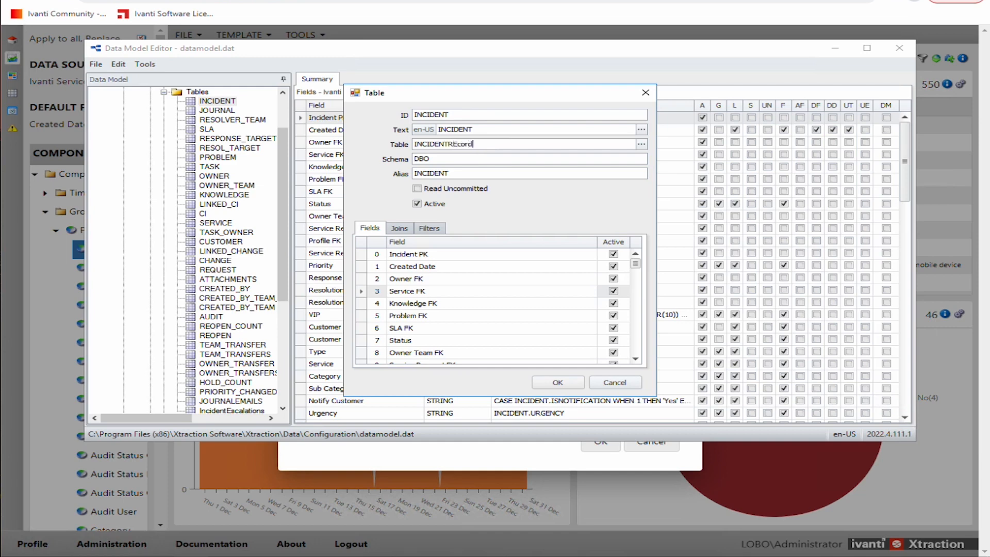
click(462, 174)
Try drafting a new INCIDENT field with the expression Incidents.columnName, and discard both the field and the table changes.
right_click(447, 278)
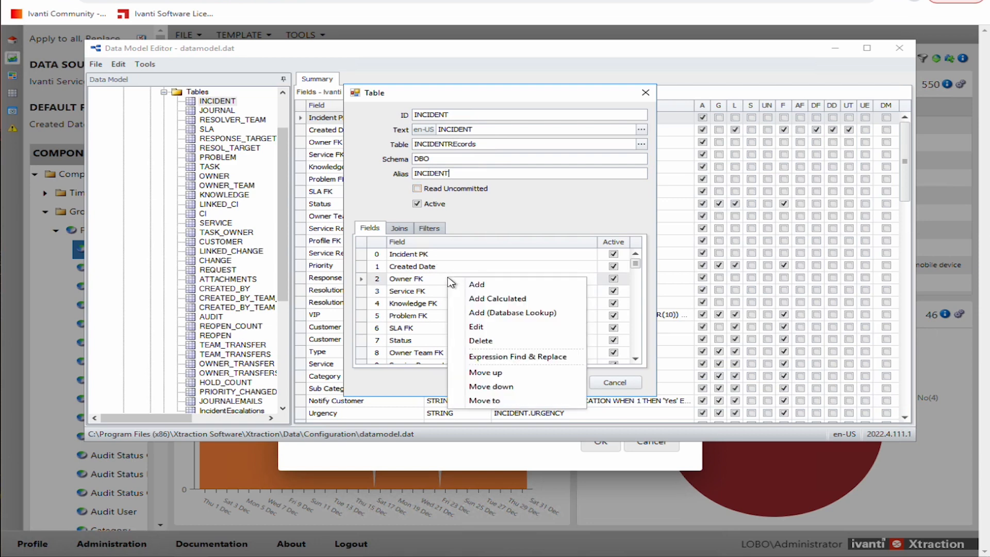
click(490, 284)
drag(378, 131, 613, 194)
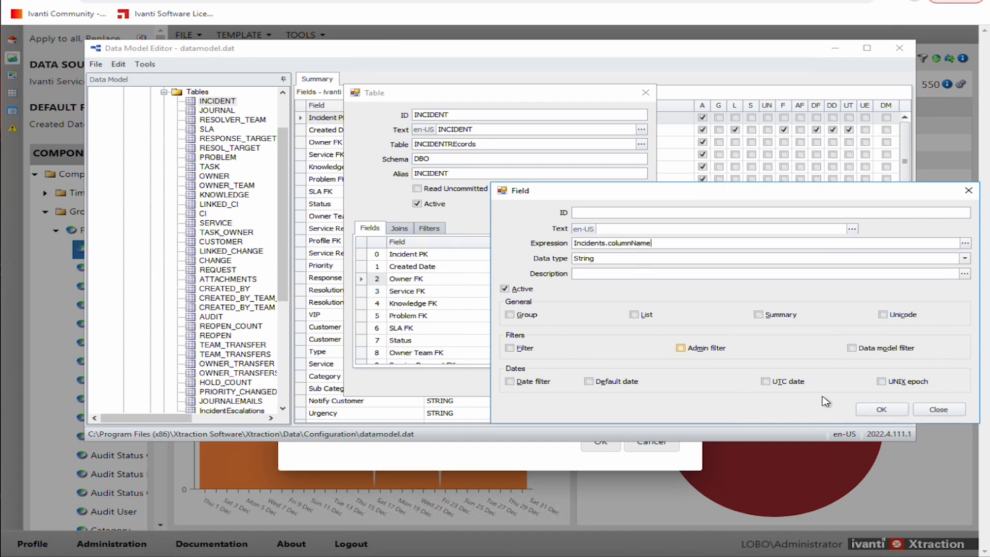
click(939, 409)
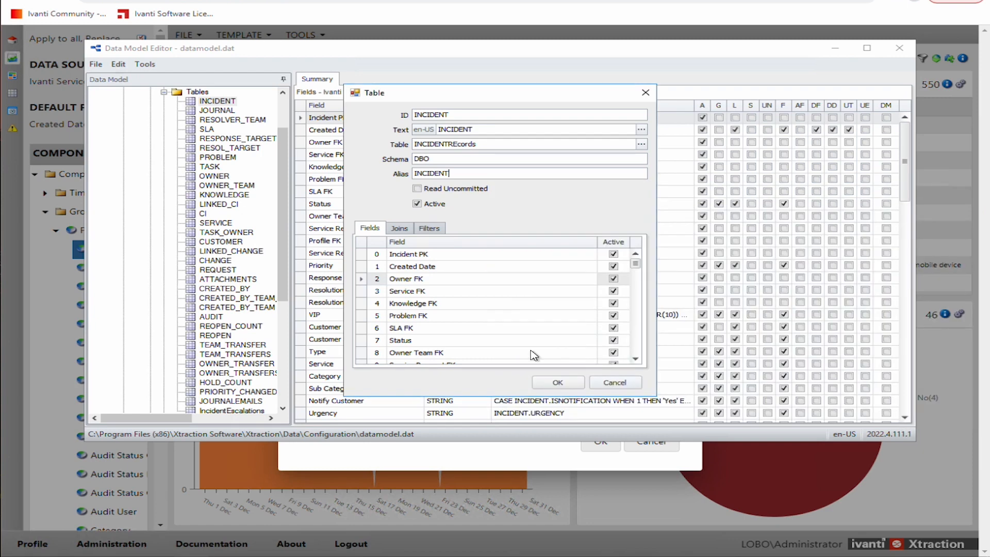
click(608, 383)
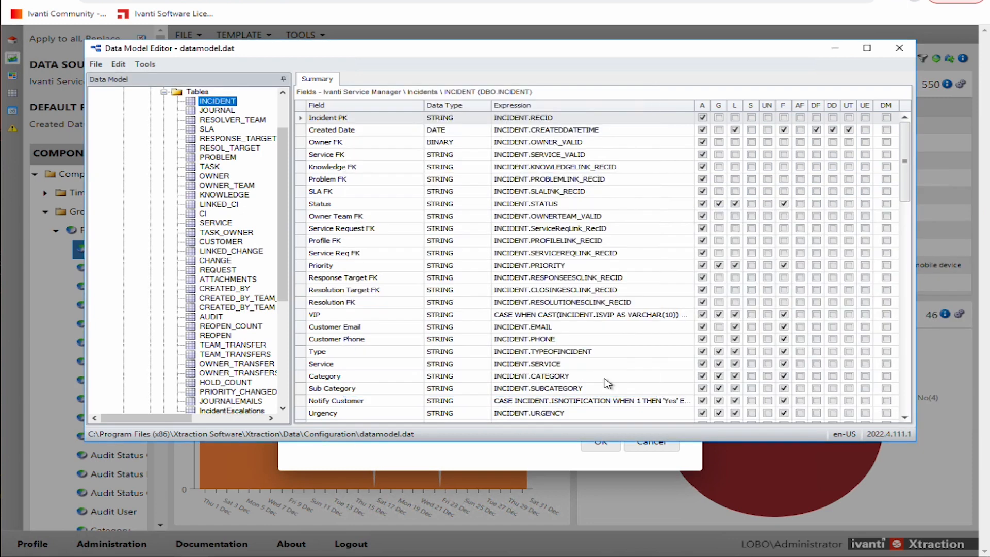